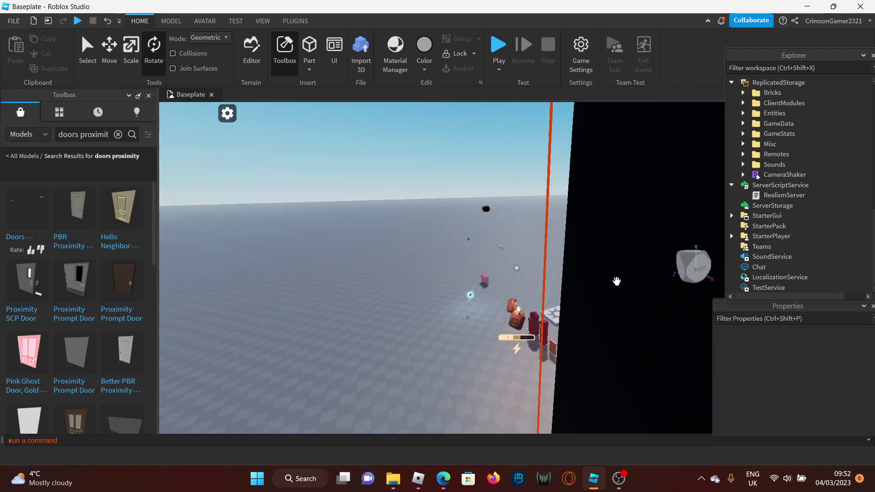
Look over the doors, clocks, red block and walking-animation sign placed around the baseplate
{"action": "key", "text": "w"}
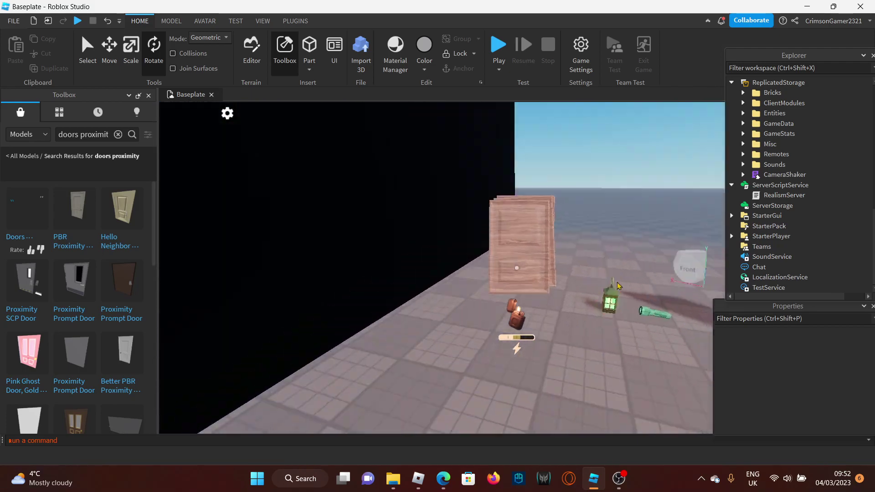
{"action": "key", "text": "w"}
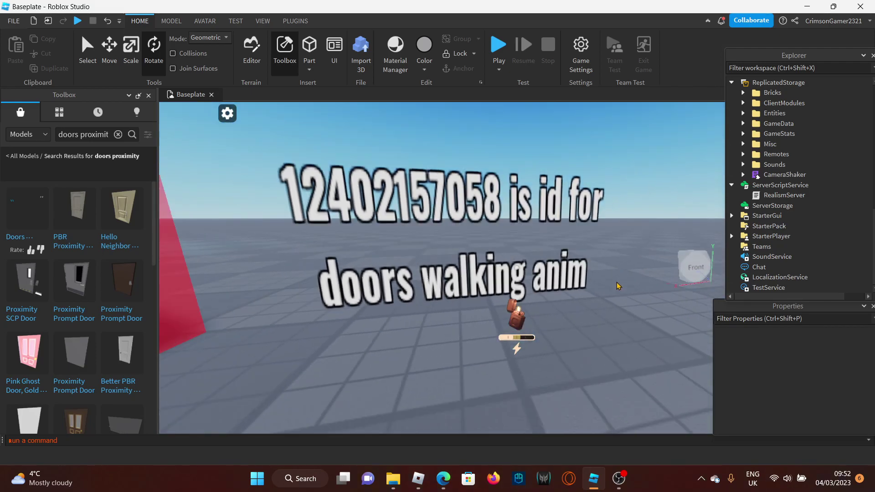
{"action": "key", "text": "s"}
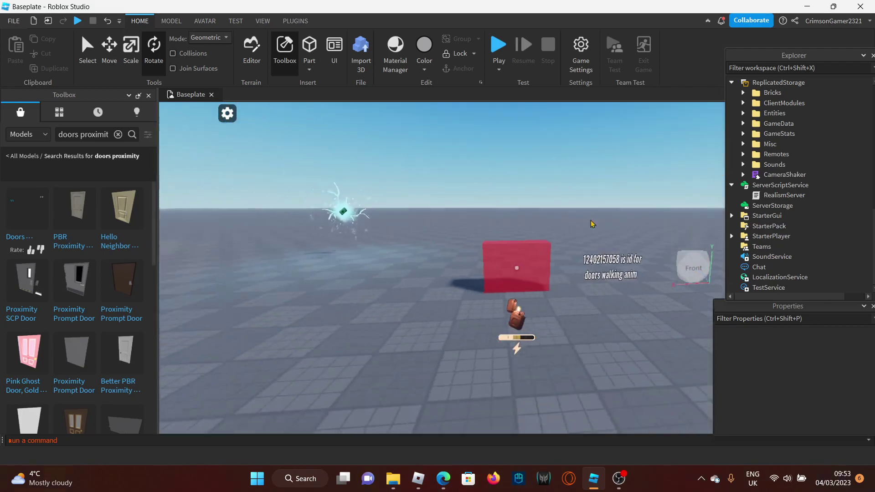
{"action": "key", "text": "a"}
{"action": "key", "text": "w"}
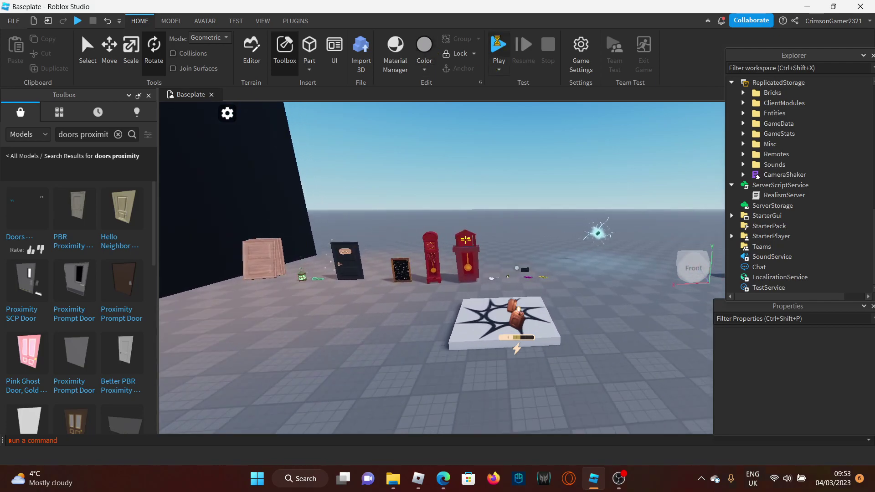
Start a play test in first-person view and walk the character past the lantern to the black wall
{"action": "left_click", "coordinate": [499, 49]}
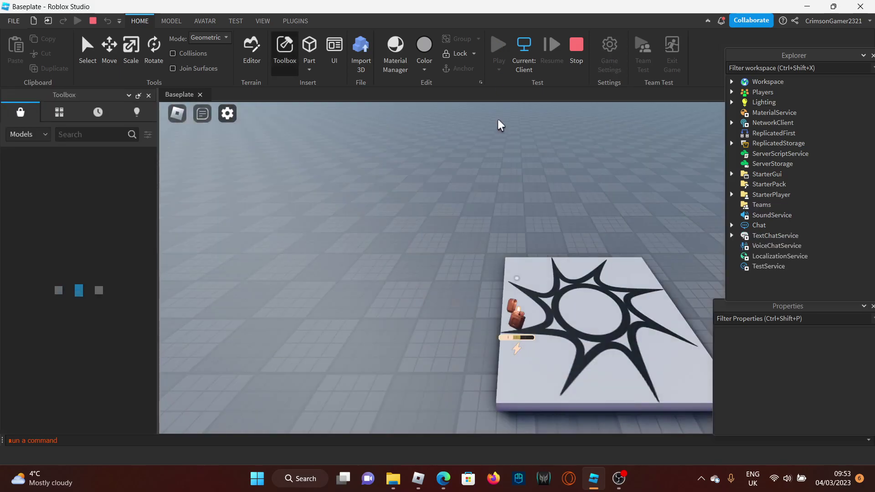
{"action": "scroll", "coordinate": [498, 223], "scroll_direction": "up", "scroll_amount": 5}
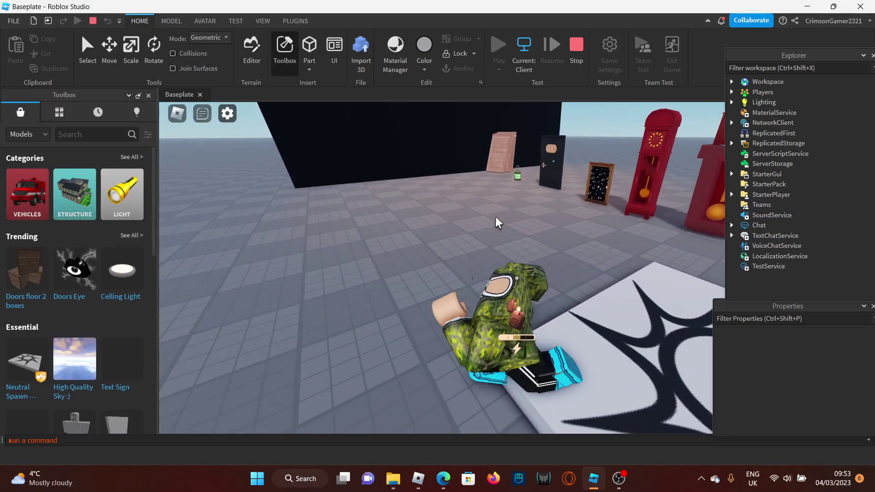
{"action": "key", "text": "w"}
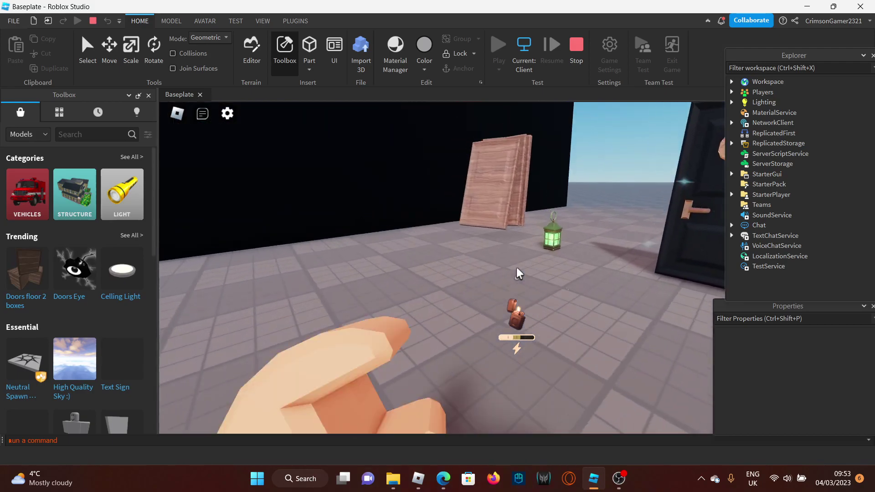
{"action": "key", "text": "w"}
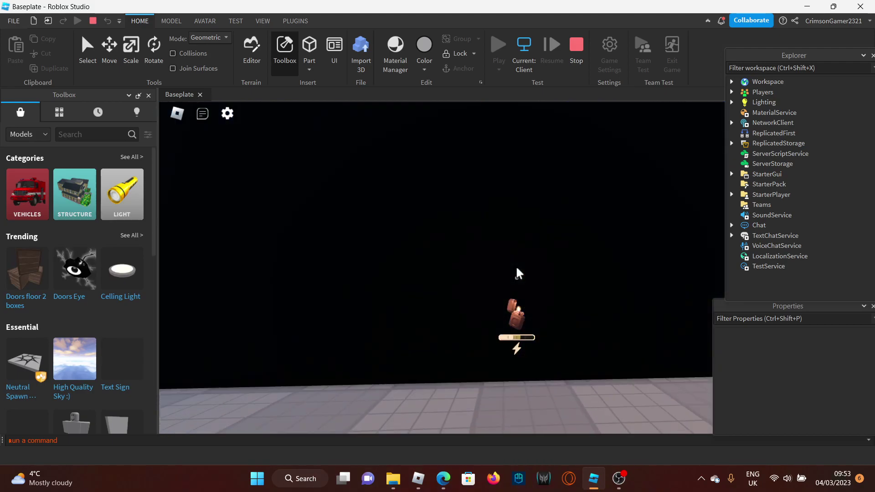
{"action": "key", "text": "w"}
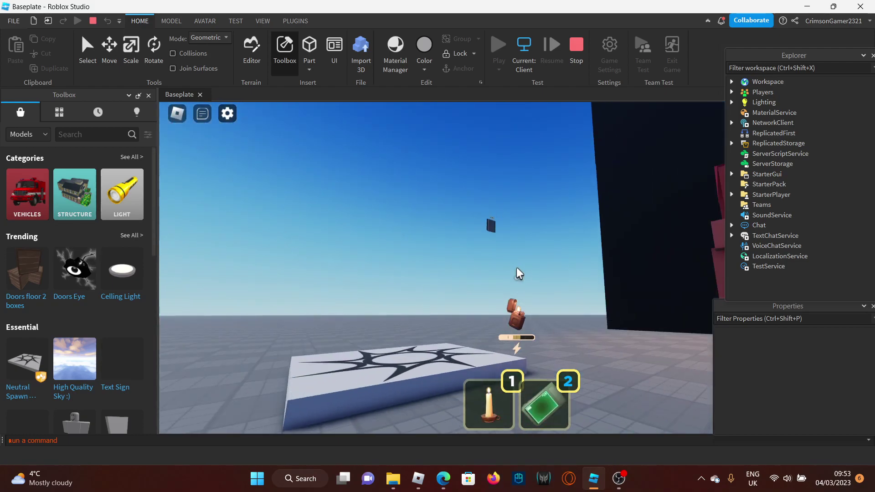
Reset the character during the play test
{"action": "right_click_drag", "start_coordinate": [517, 269], "coordinate": [516, 269]}
{"action": "key", "text": "Escape"}
{"action": "key", "text": "r"}
{"action": "key", "text": "Return"}
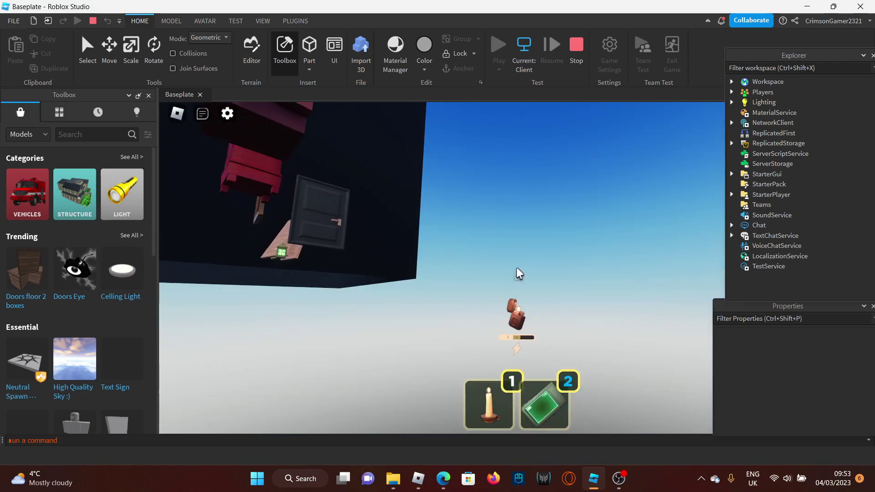
Send a chat message saying "the scanner is a bit broken but credits to" the scripter's username "For scripting the scanner"
{"action": "key", "text": "slash"}
{"action": "type", "text": "th"}
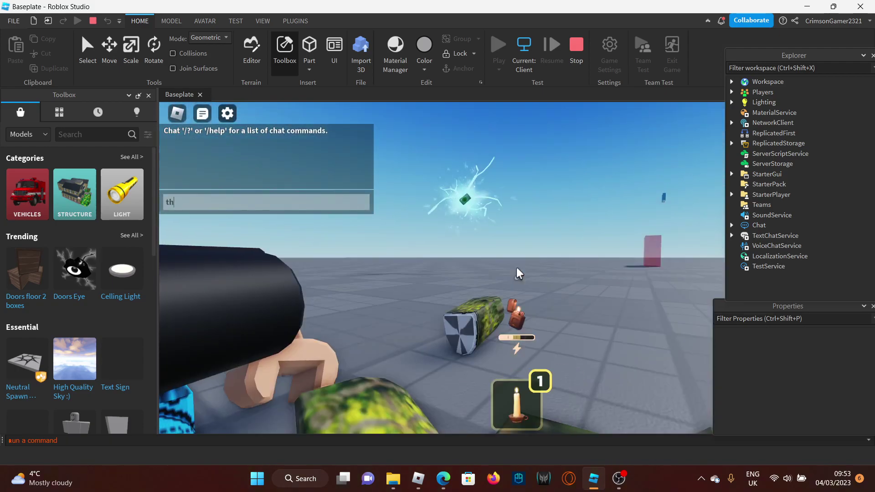
{"action": "type", "text": "e scarner is a bit broken but credits to"}
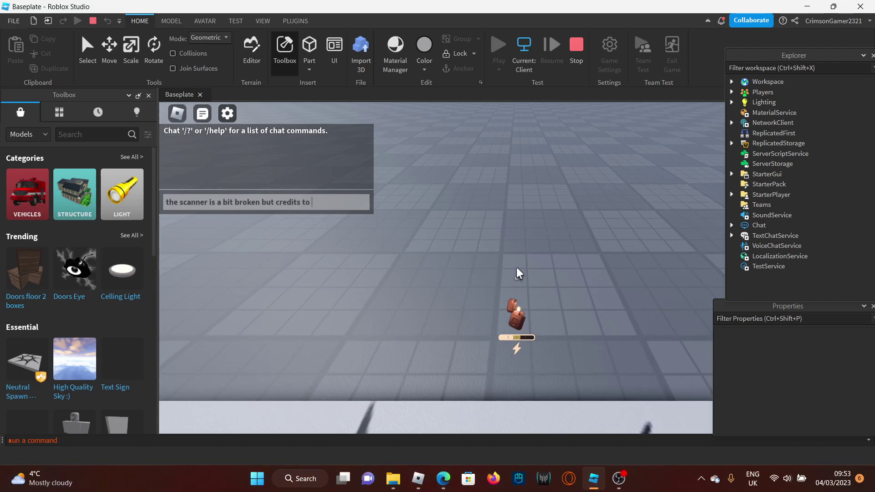
{"action": "key", "text": "Caps_Lock"}
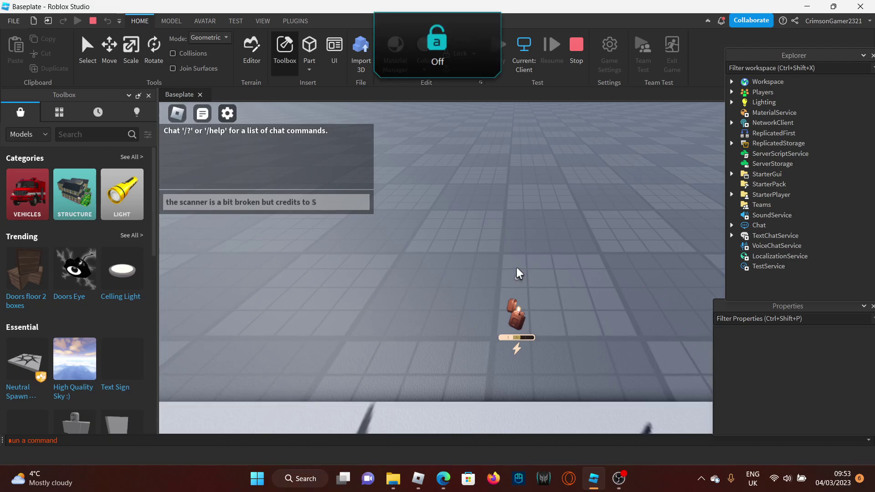
{"action": "type", "text": "N"}
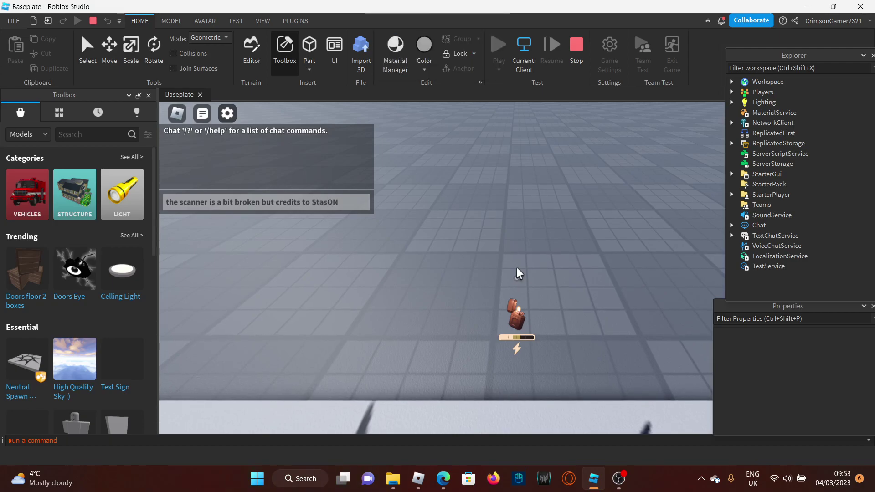
{"action": "key", "text": "Caps_Lock"}
{"action": "type", "text": "Fo"}
{"action": "type", "text": "crip"}
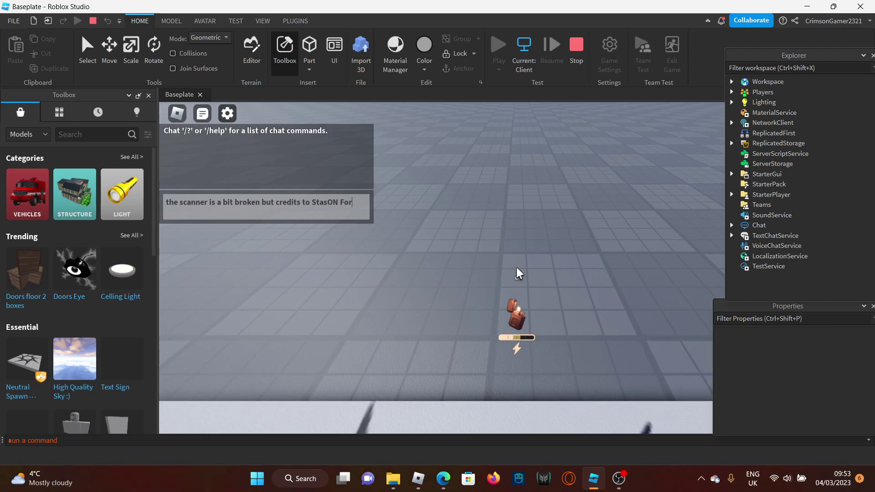
{"action": "type", "text": " scripting the scanner"}
{"action": "key", "text": "Return"}
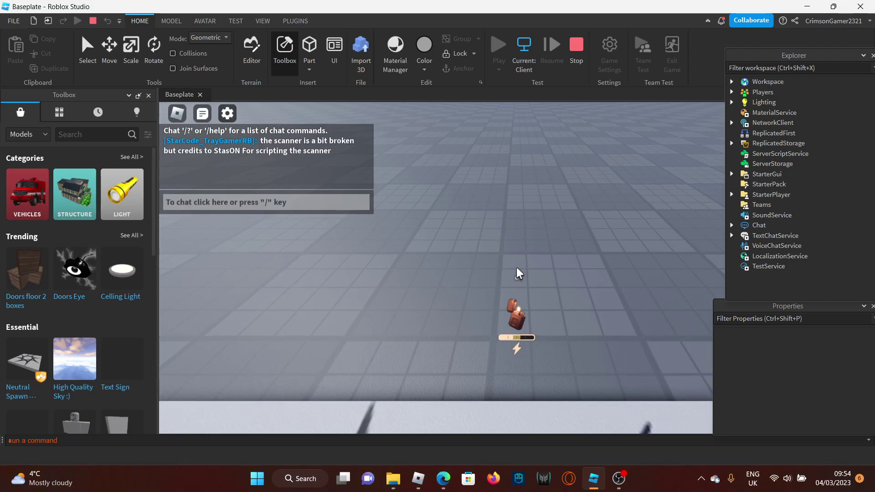
Walk to the glowing floating scanner, interact with it, and continue to the walking-animation sign
{"action": "key", "text": "w"}
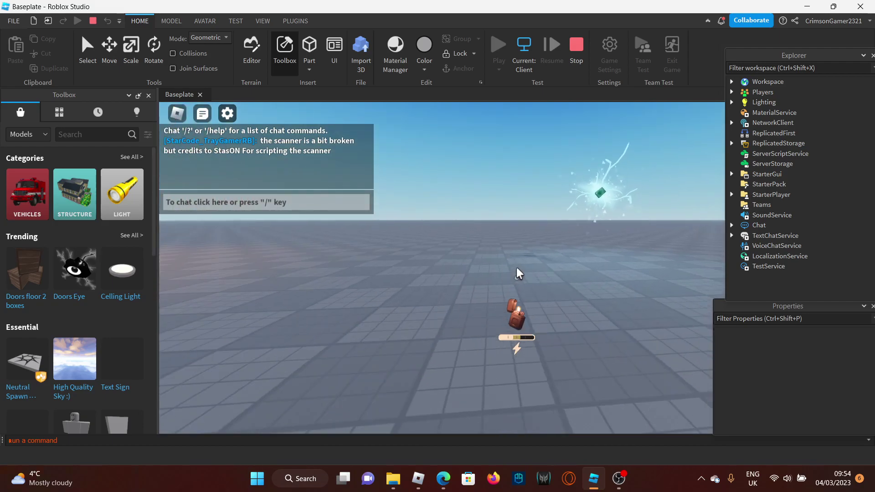
{"action": "key", "text": "w"}
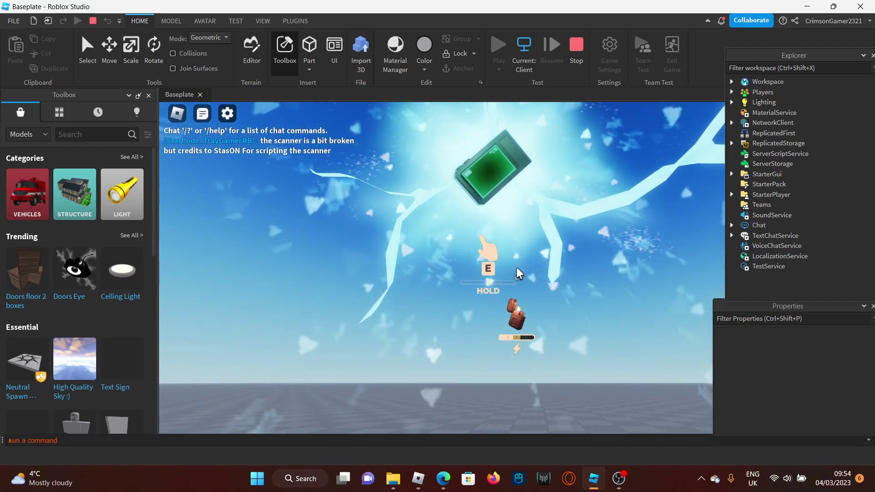
{"action": "key", "text": "e"}
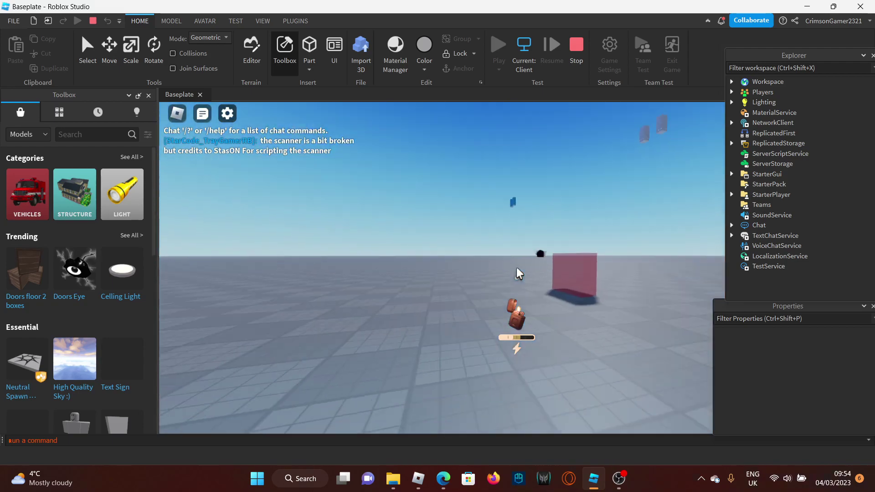
{"action": "key", "text": "w"}
{"action": "right_click_drag", "start_coordinate": [519, 274], "coordinate": [519, 273]}
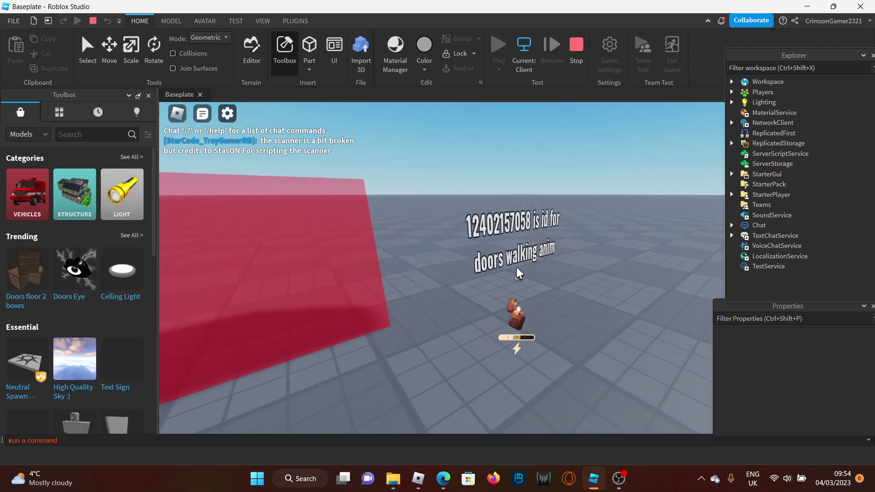
Send the chat message "now this is how to set up the jumpsacres and uis"
{"action": "key", "text": "slash"}
{"action": "type", "text": "now this is how to set"}
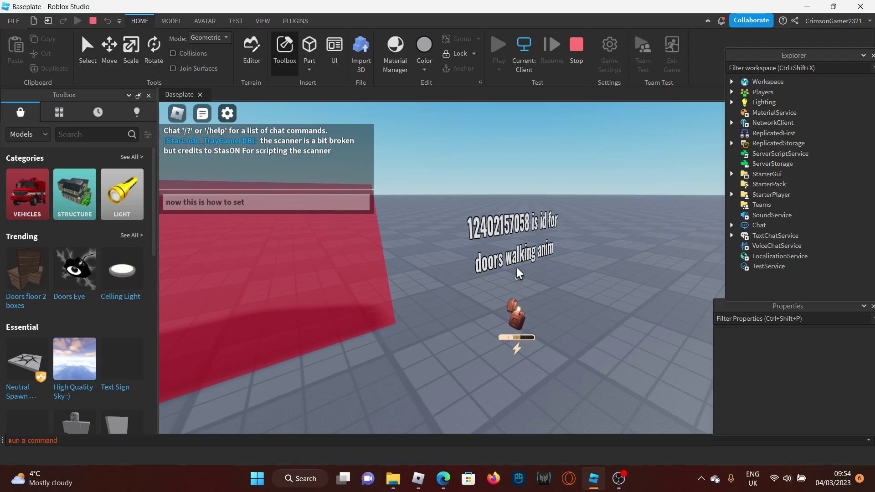
{"action": "type", "text": "e"}
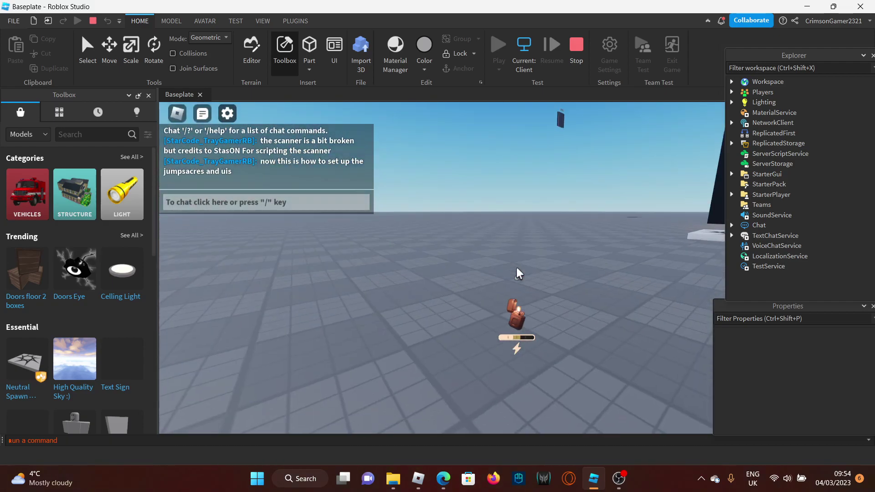
End the play test and return to editing the place
{"action": "right_click_drag", "start_coordinate": [518, 273], "coordinate": [519, 273]}
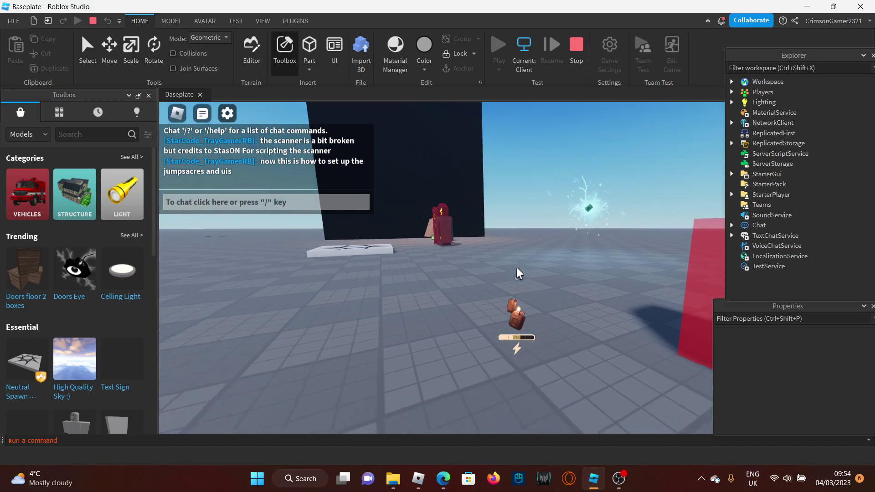
{"action": "key", "text": "Escape"}
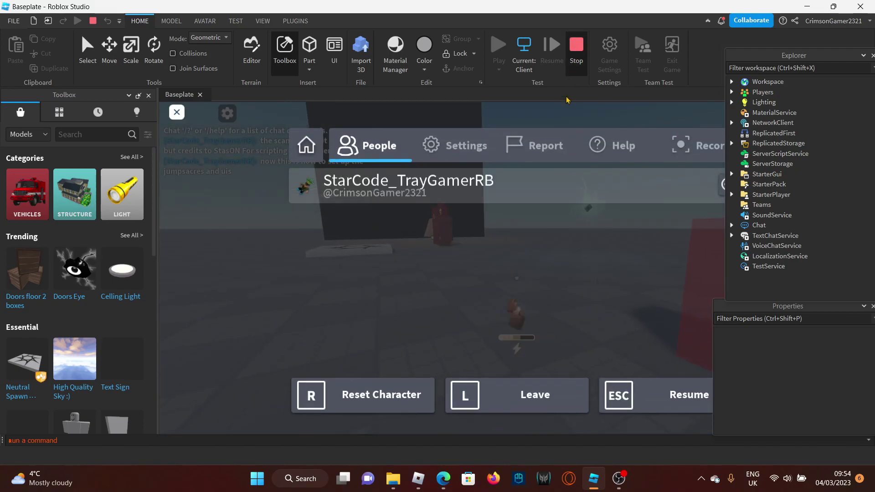
{"action": "key", "text": "shift+F5"}
Select the translucent red A-90 model on the baseplate to reveal its child models in the hierarchy
{"action": "right_click_drag", "start_coordinate": [502, 247], "coordinate": [494, 277]}
{"action": "key", "text": "w"}
{"action": "key", "text": "w"}
{"action": "key", "text": "a"}
{"action": "key", "text": "d"}
{"action": "right_click_drag", "start_coordinate": [571, 297], "coordinate": [566, 282]}
{"action": "key", "text": "w"}
{"action": "key", "text": "s"}
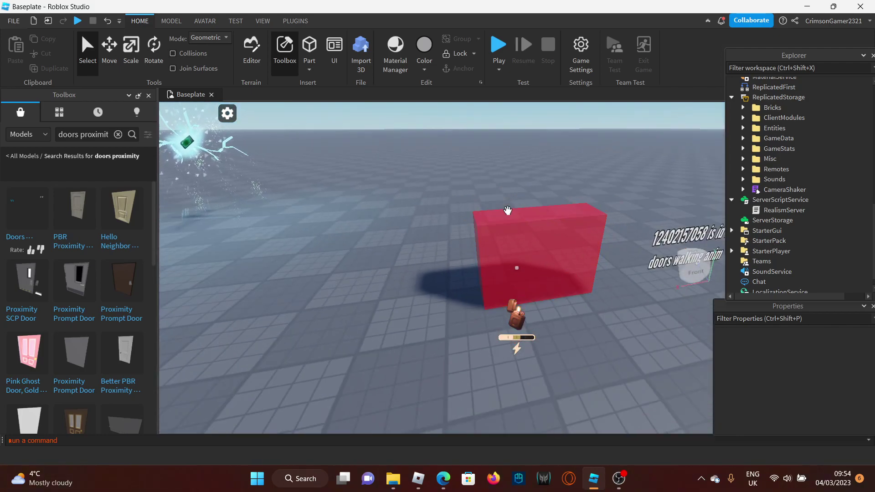
{"action": "left_click", "coordinate": [562, 233]}
{"action": "scroll", "coordinate": [562, 234], "scroll_direction": "up", "scroll_amount": 3}
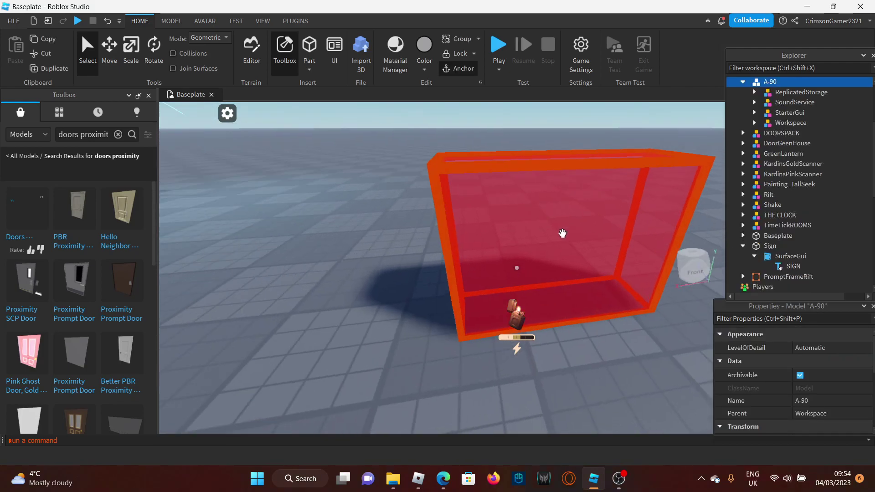
{"action": "right_click_drag", "start_coordinate": [563, 234], "coordinate": [564, 239]}
{"action": "key", "text": "s"}
{"action": "key", "text": "d"}
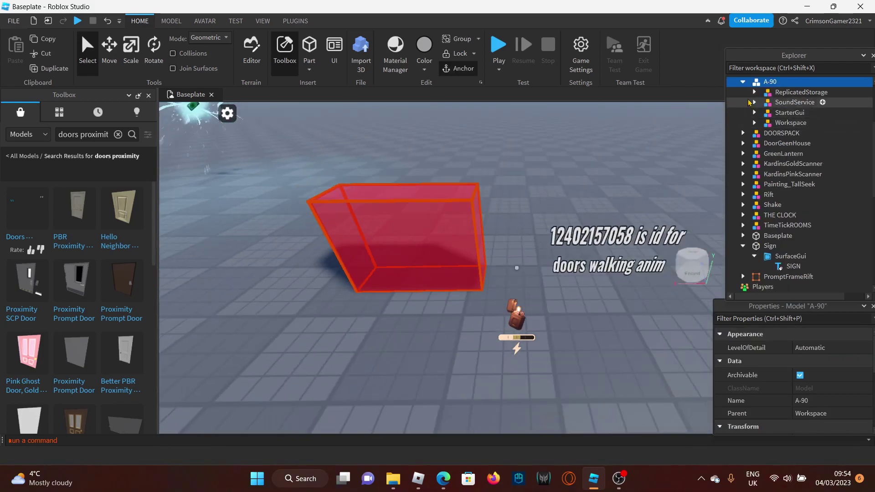
{"action": "key", "text": "s"}
Move the A-90 model's ReplicatedStorage group into the ReplicatedStorage service and ungroup it there
{"action": "mouse_move", "coordinate": [793, 95]}
{"action": "left_mouse_down"}
{"action": "mouse_move", "coordinate": [794, 290]}
{"action": "mouse_move", "coordinate": [777, 265]}
{"action": "mouse_move", "coordinate": [775, 187]}
{"action": "left_mouse_up"}
{"action": "scroll", "coordinate": [775, 259], "scroll_direction": "down", "scroll_amount": 2}
{"action": "right_click", "coordinate": [779, 232]}
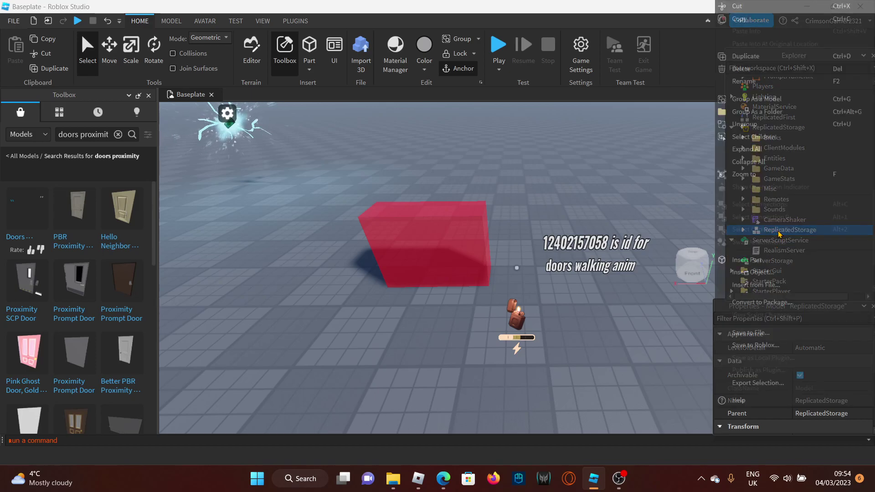
{"action": "left_click", "coordinate": [766, 124]}
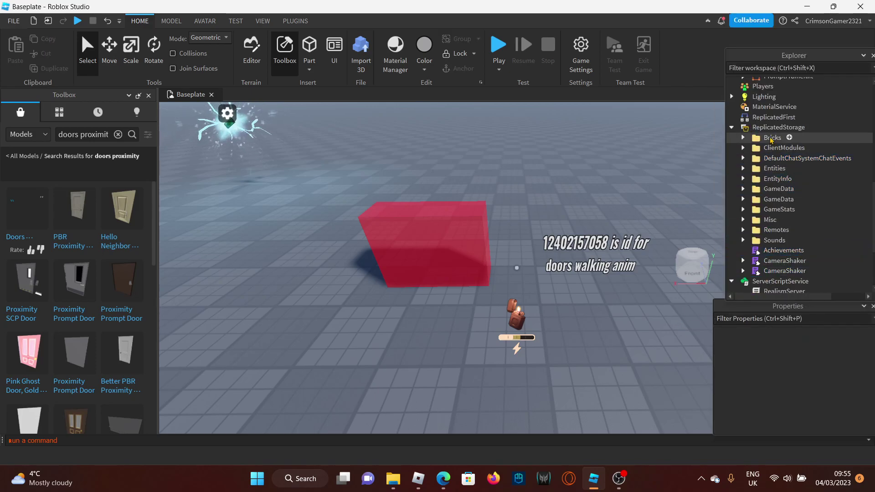
Move the A-90 model's SoundService group into the SoundService service and ungroup it there
{"action": "scroll", "coordinate": [770, 150], "scroll_direction": "up", "scroll_amount": 8}
{"action": "scroll", "coordinate": [760, 191], "scroll_direction": "up", "scroll_amount": 4}
{"action": "left_click", "coordinate": [770, 172]}
{"action": "left_click_drag", "start_coordinate": [775, 183], "coordinate": [765, 248]}
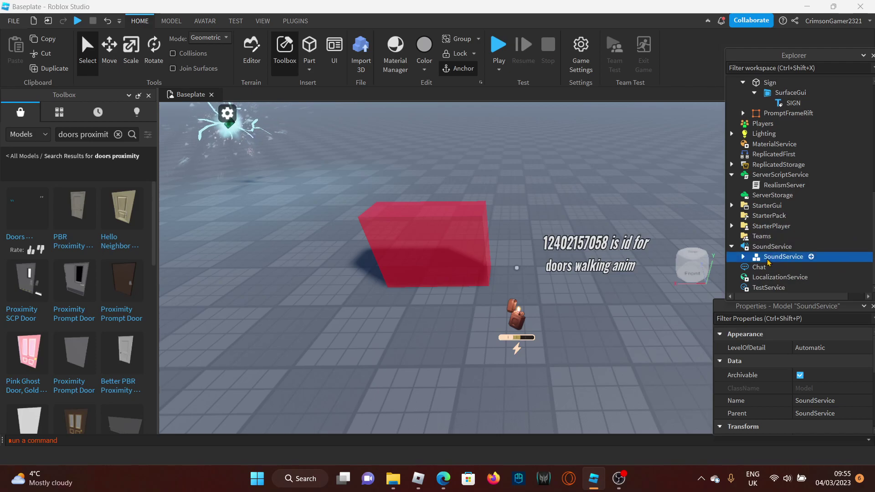
{"action": "right_click", "coordinate": [769, 261]}
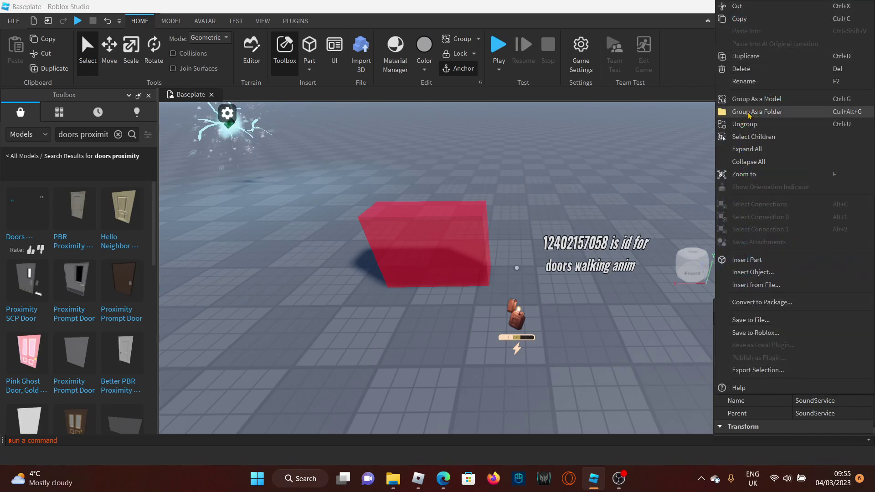
{"action": "left_click", "coordinate": [780, 126]}
{"action": "left_click", "coordinate": [660, 360]}
Move the A-90 model's StarterGui group into the StarterGui service and ungroup it there
{"action": "scroll", "coordinate": [839, 171], "scroll_direction": "up", "scroll_amount": 4}
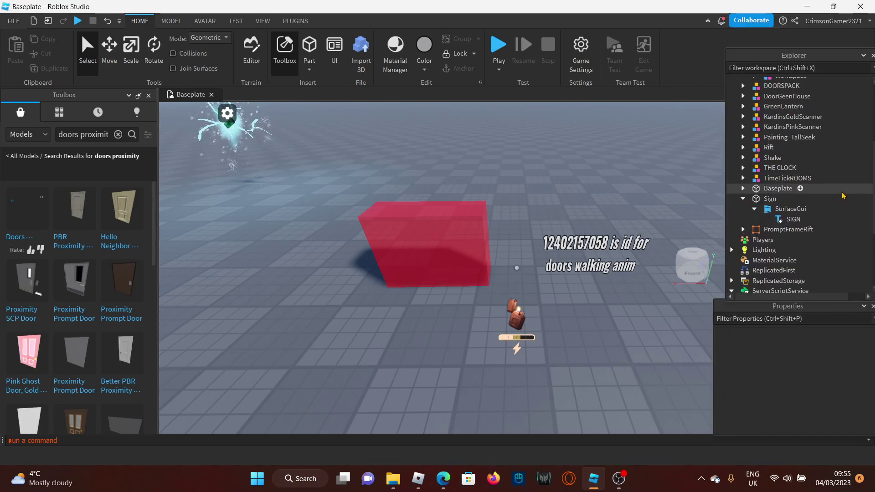
{"action": "left_click", "coordinate": [469, 250]}
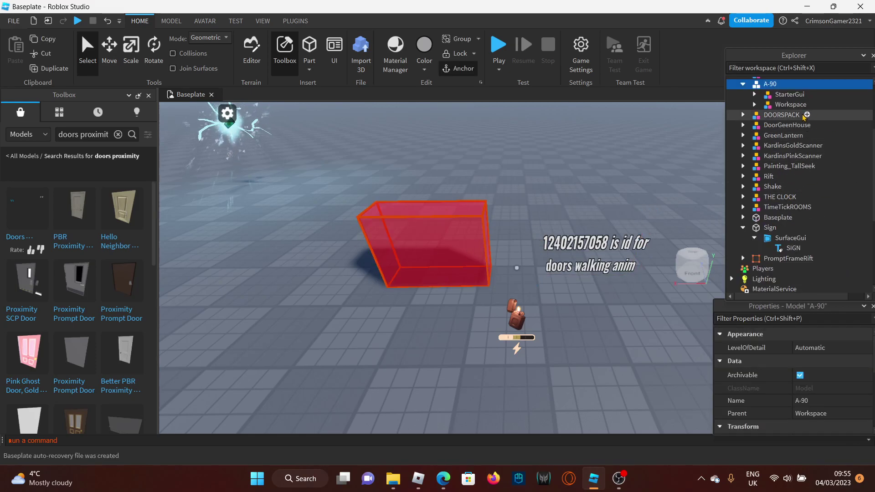
{"action": "left_click_drag", "start_coordinate": [790, 95], "coordinate": [769, 206]}
{"action": "key", "text": "ctrl+u"}
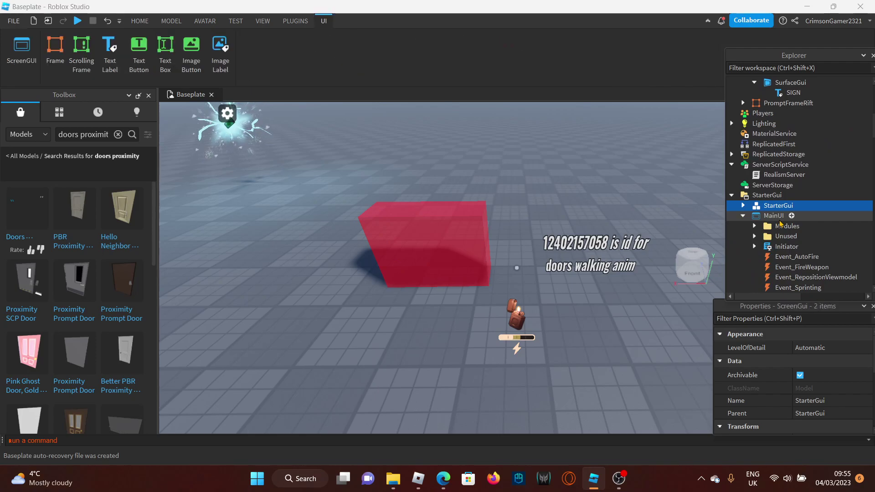
{"action": "scroll", "coordinate": [781, 224], "scroll_direction": "up", "scroll_amount": 7}
{"action": "scroll", "coordinate": [780, 225], "scroll_direction": "up", "scroll_amount": 10}
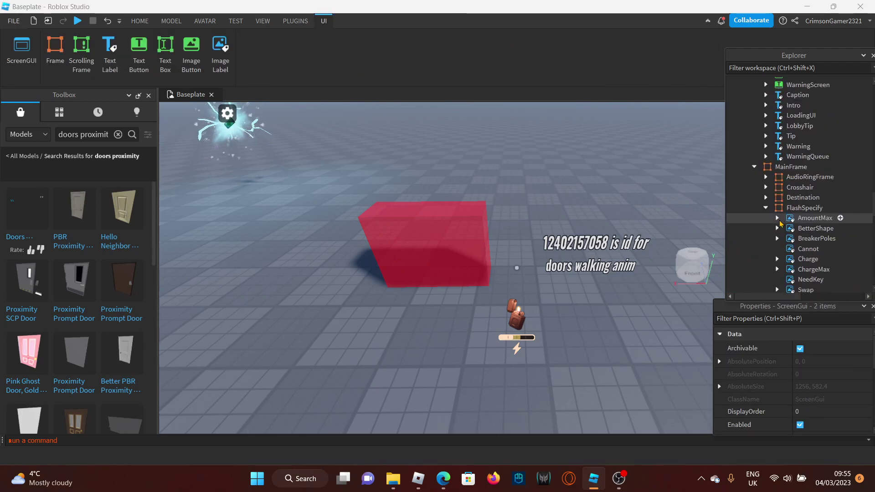
Move the A-90 model's Workspace group directly into the Workspace service and ungroup it there
{"action": "scroll", "coordinate": [751, 232], "scroll_direction": "down", "scroll_amount": 10}
{"action": "left_click", "coordinate": [731, 209]}
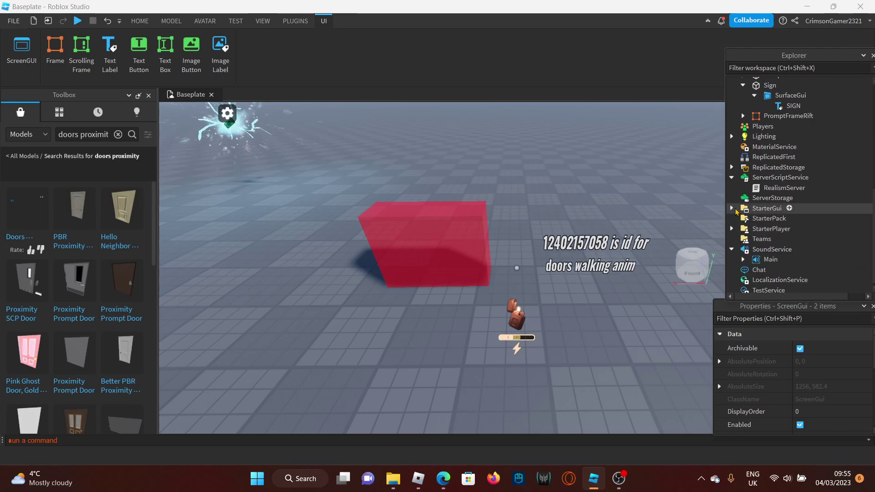
{"action": "scroll", "coordinate": [739, 214], "scroll_direction": "up", "scroll_amount": 4}
{"action": "left_click", "coordinate": [476, 256]}
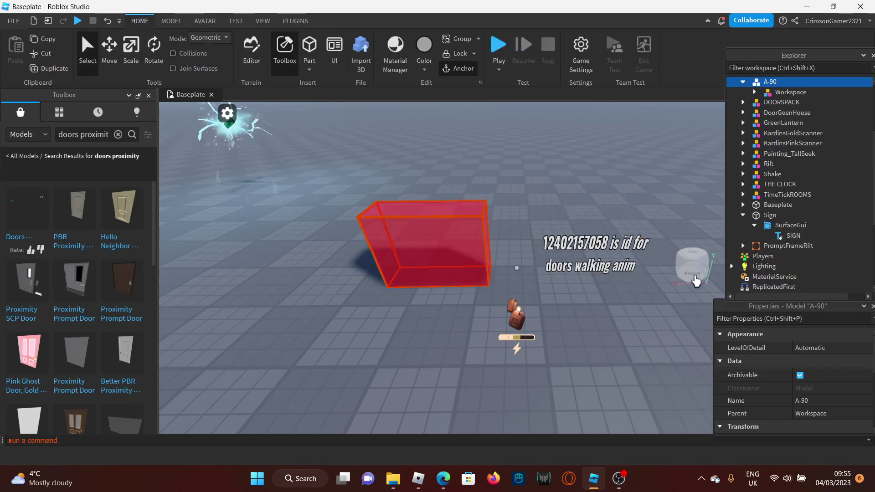
{"action": "left_click_drag", "start_coordinate": [786, 95], "coordinate": [773, 157]}
{"action": "scroll", "coordinate": [771, 157], "scroll_direction": "up", "scroll_amount": 4}
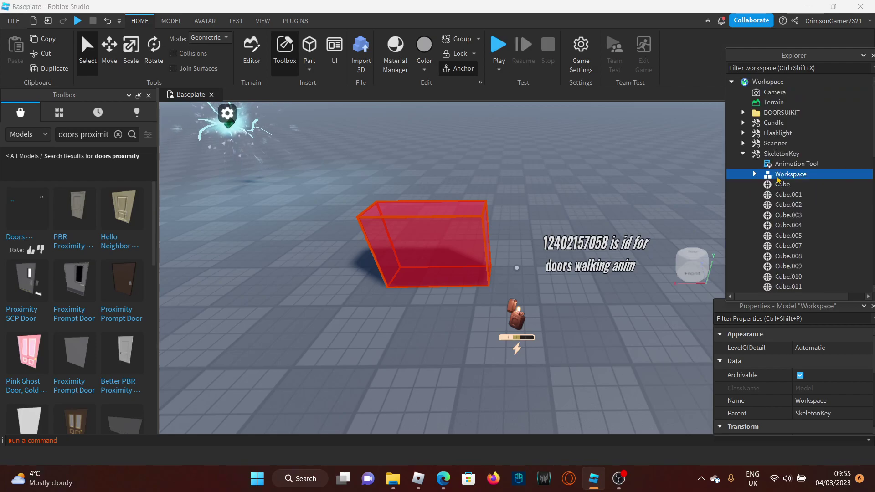
{"action": "double_click", "coordinate": [778, 177]}
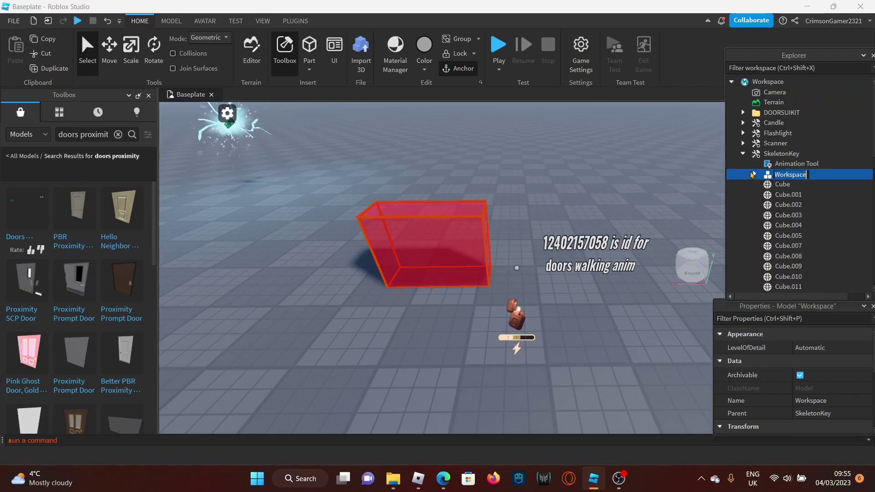
{"action": "left_click_drag", "start_coordinate": [769, 173], "coordinate": [765, 81]}
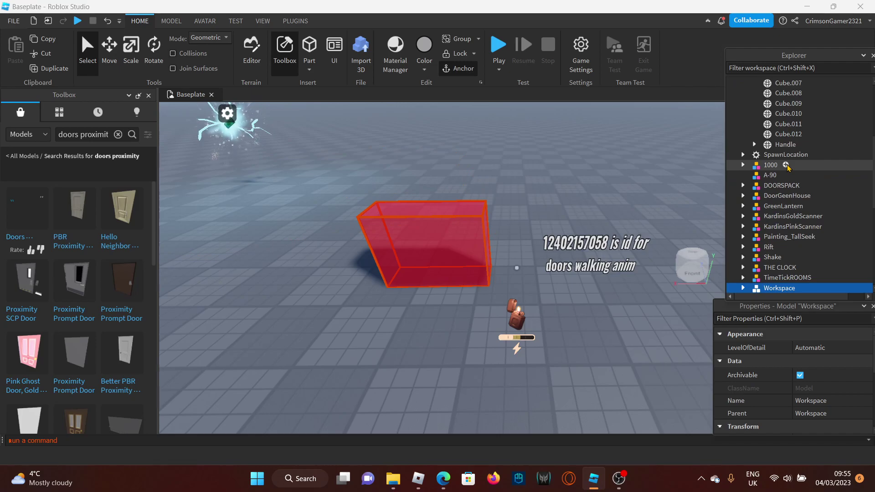
{"action": "key", "text": "ctrl+u"}
{"action": "left_click", "coordinate": [616, 353]}
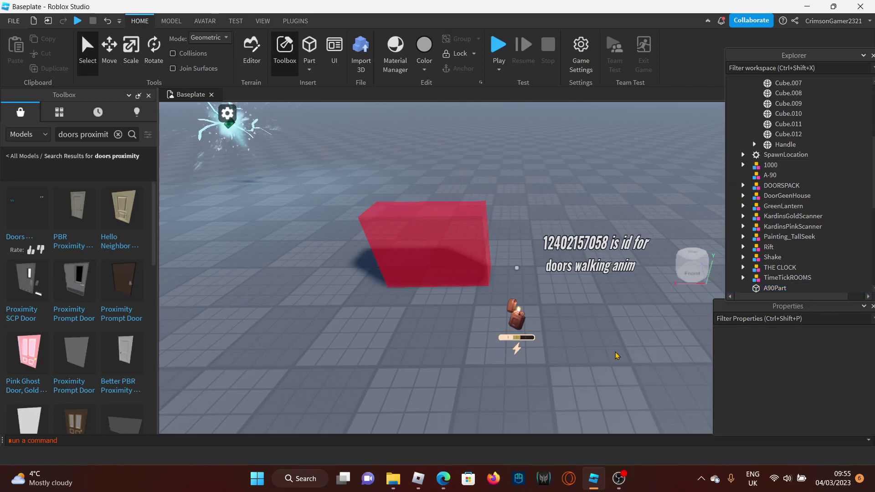
Start a Play Here test on the open baseplate near the red A90Part
{"action": "right_click_drag", "start_coordinate": [615, 353], "coordinate": [599, 323]}
{"action": "key", "text": "w"}
{"action": "key", "text": "s"}
{"action": "left_click", "coordinate": [578, 230]}
{"action": "key", "text": "d"}
{"action": "key", "text": "a"}
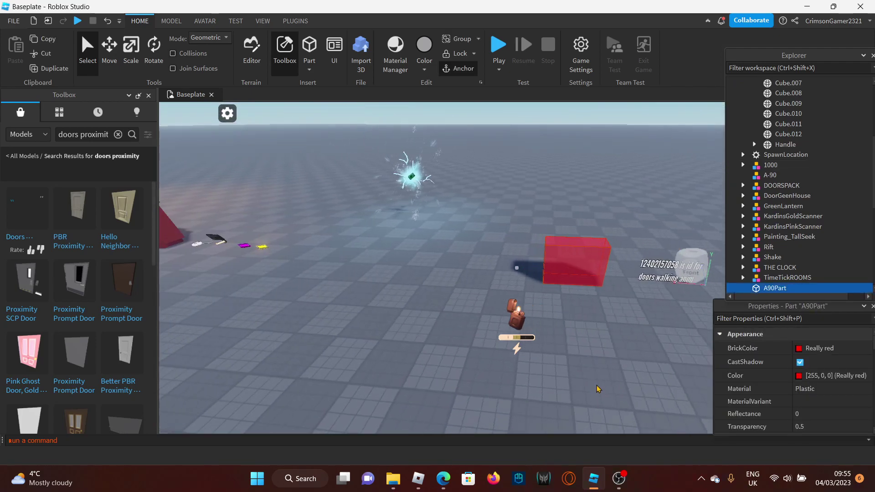
{"action": "left_click", "coordinate": [599, 382]}
{"action": "key", "text": "w"}
{"action": "right_click_drag", "start_coordinate": [599, 382], "coordinate": [599, 384]}
{"action": "key", "text": "w"}
{"action": "key", "text": "s"}
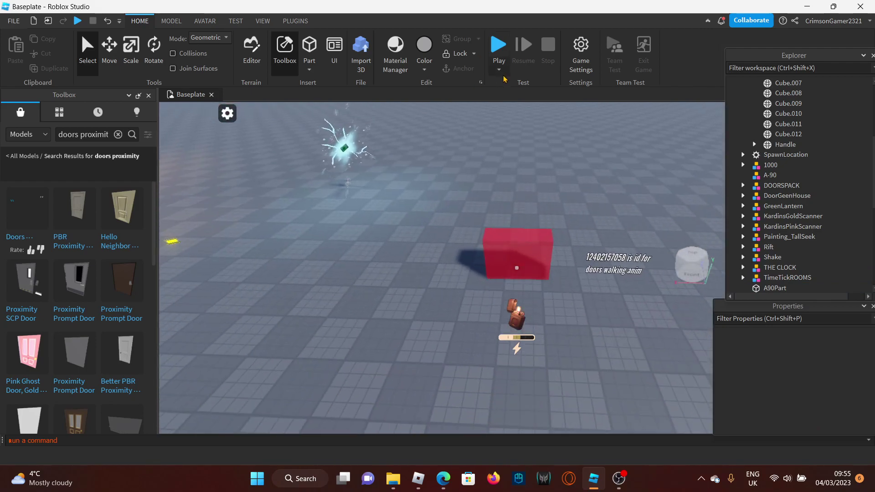
{"action": "key", "text": "w"}
{"action": "left_click", "coordinate": [501, 70]}
{"action": "left_click", "coordinate": [509, 95]}
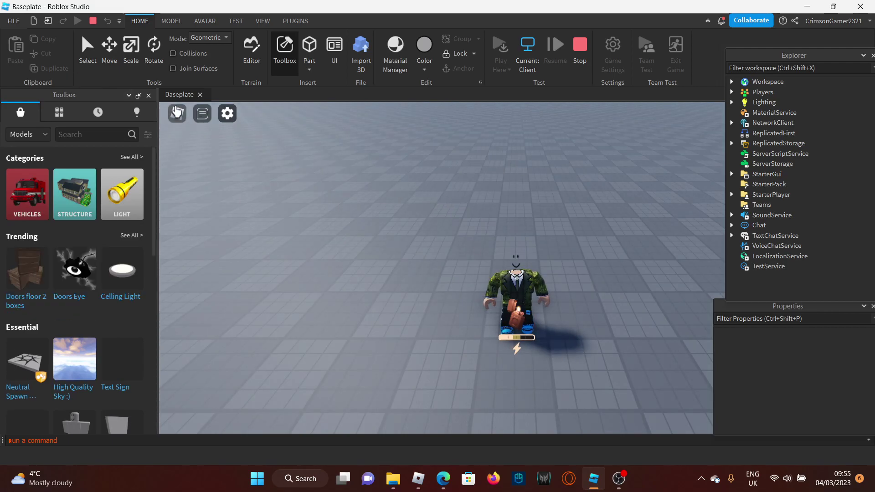
Switch the character to first person and send the chat message "now lets test a-90"
{"action": "scroll", "coordinate": [428, 165], "scroll_direction": "up", "scroll_amount": 5}
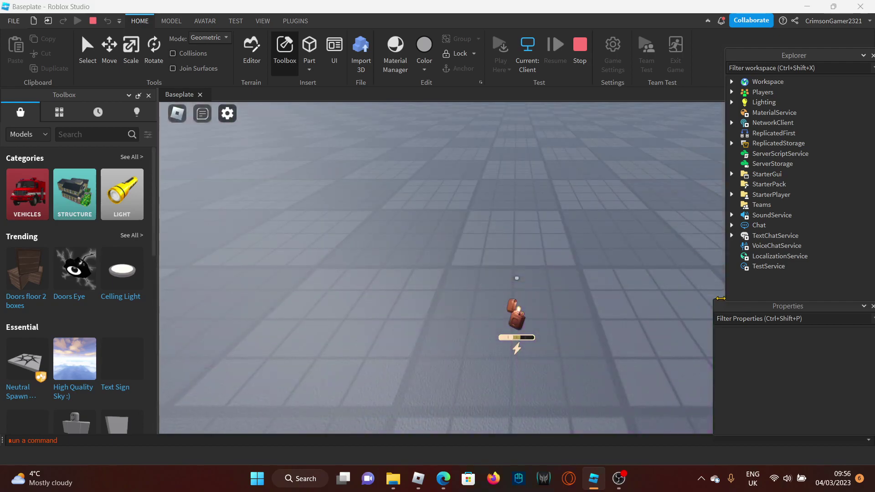
{"action": "left_click_drag", "start_coordinate": [721, 299], "coordinate": [704, 298]}
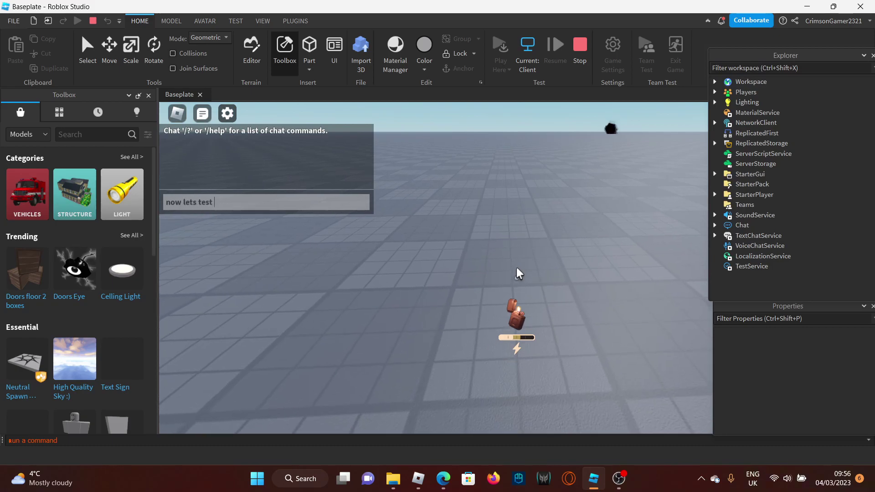
{"action": "type", "text": "0"}
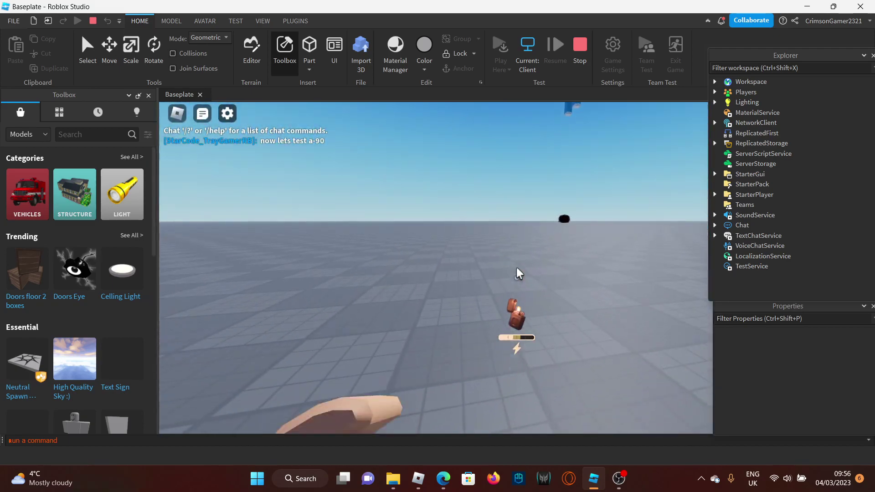
Walk the character in third person, send the chat message "now for walking animation" and stop the play test
{"action": "scroll", "coordinate": [517, 269], "scroll_direction": "down", "scroll_amount": 5}
{"action": "key", "text": "w"}
{"action": "right_click_drag", "start_coordinate": [517, 269], "coordinate": [531, 259]}
{"action": "key", "text": "s"}
{"action": "key", "text": "w"}
{"action": "key", "text": "slash"}
{"action": "type", "text": "now for walking animation"}
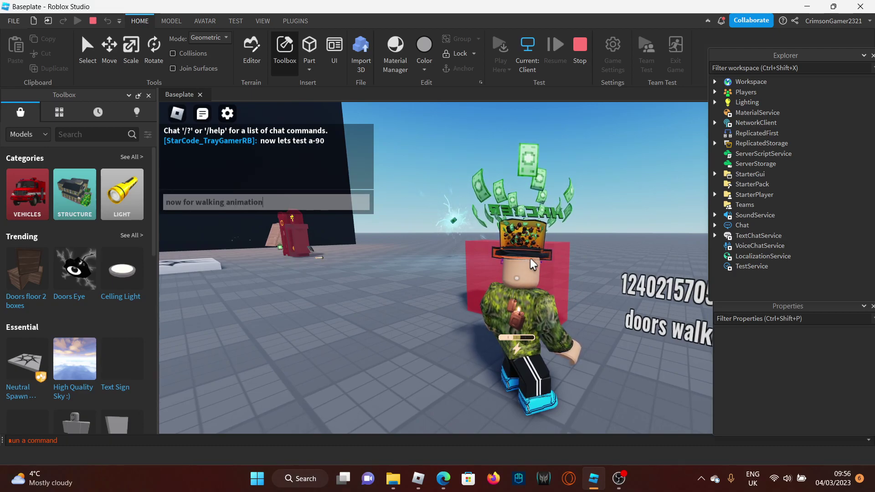
{"action": "key", "text": "Return"}
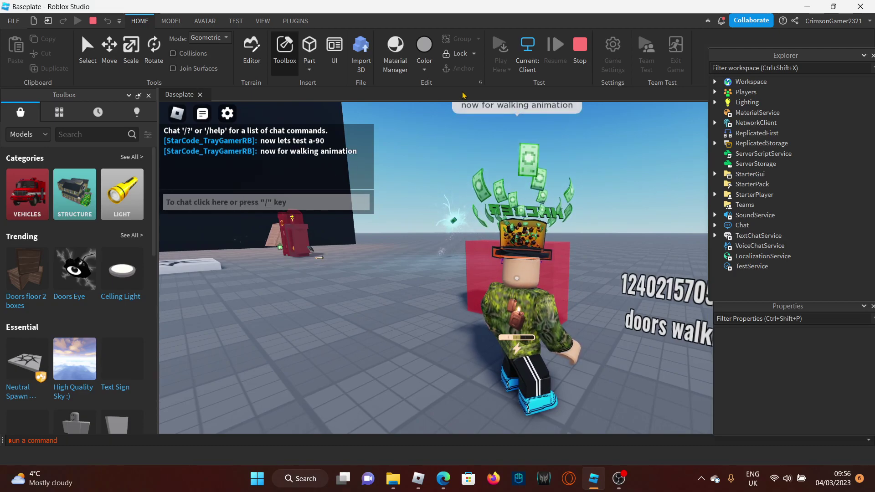
{"action": "left_click", "coordinate": [581, 60]}
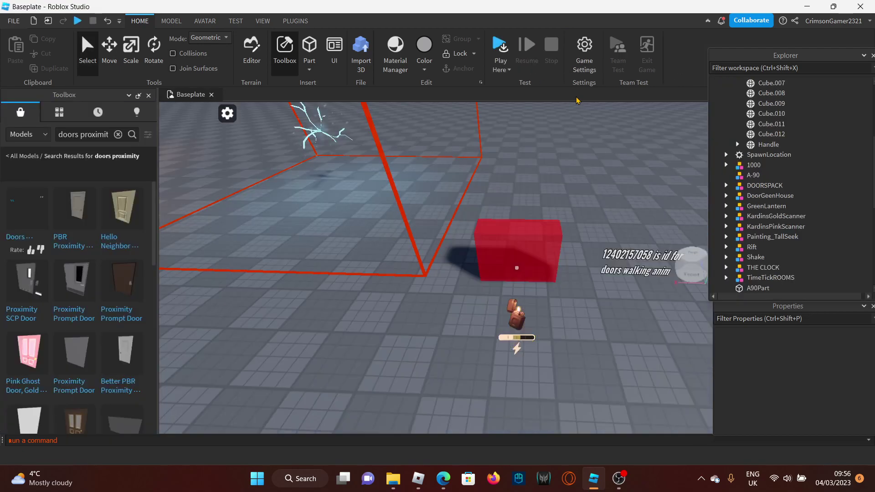
{"action": "left_click", "coordinate": [643, 267]}
{"action": "key", "text": "f"}
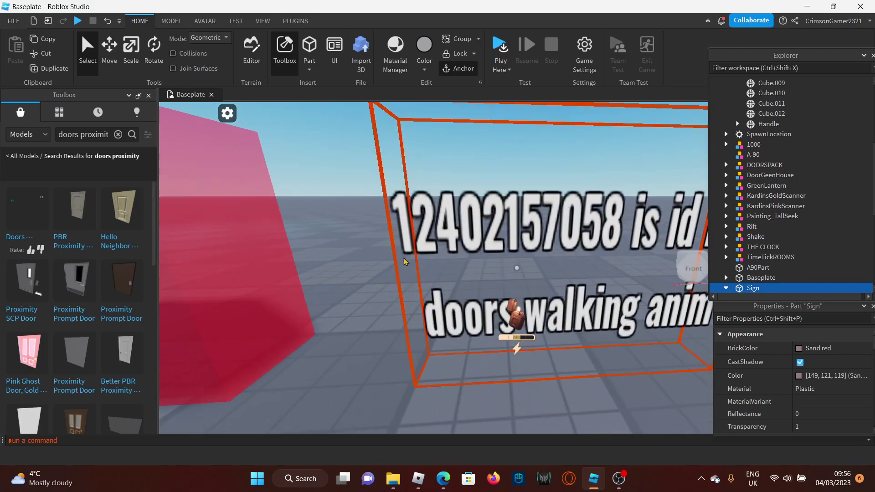
{"action": "left_click", "coordinate": [726, 288]}
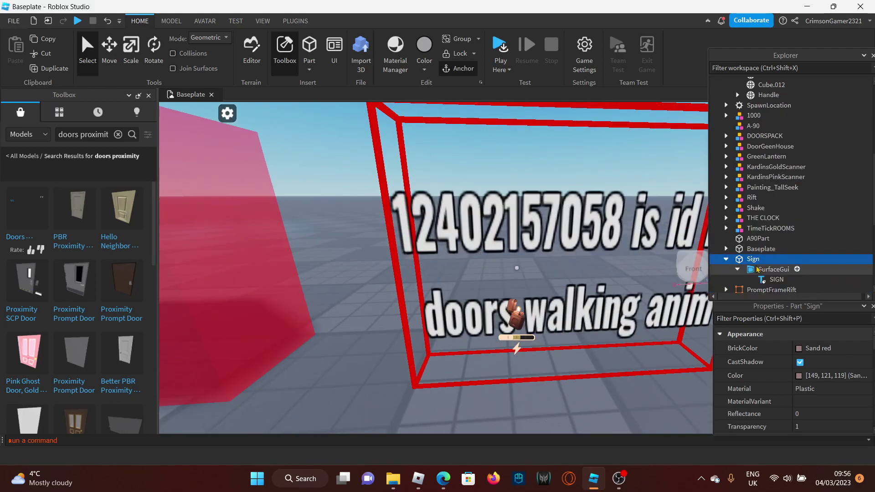
{"action": "left_click", "coordinate": [775, 280]}
{"action": "scroll", "coordinate": [822, 386], "scroll_direction": "down", "scroll_amount": 5}
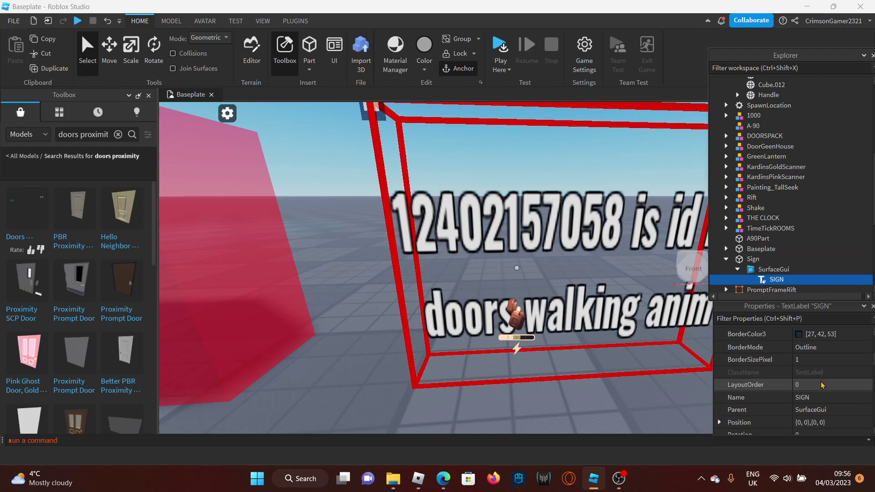
{"action": "scroll", "coordinate": [822, 386], "scroll_direction": "down", "scroll_amount": 8}
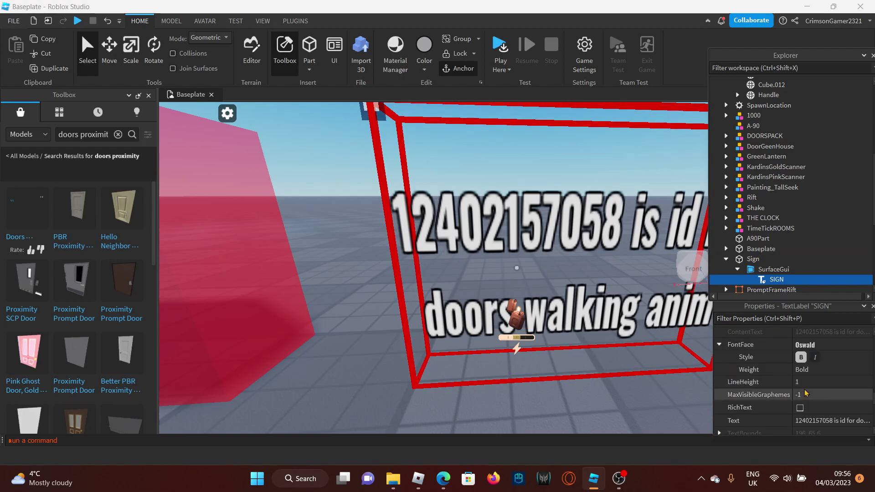
{"action": "left_click", "coordinate": [806, 422]}
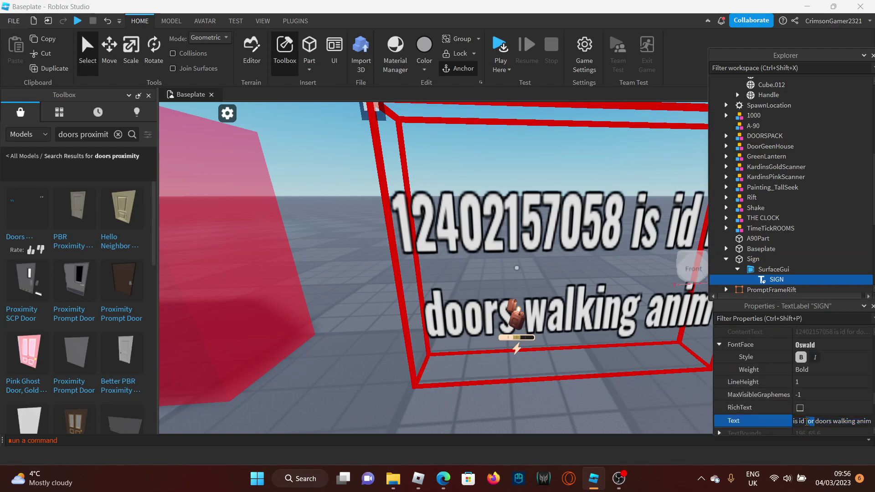
{"action": "scroll", "coordinate": [860, 383], "scroll_direction": "down", "scroll_amount": 2}
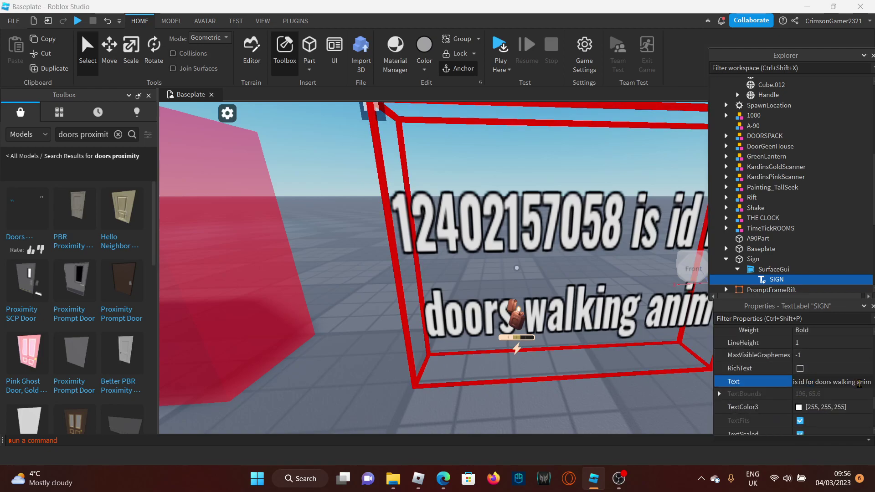
{"action": "left_click_drag", "start_coordinate": [859, 383], "coordinate": [831, 379]}
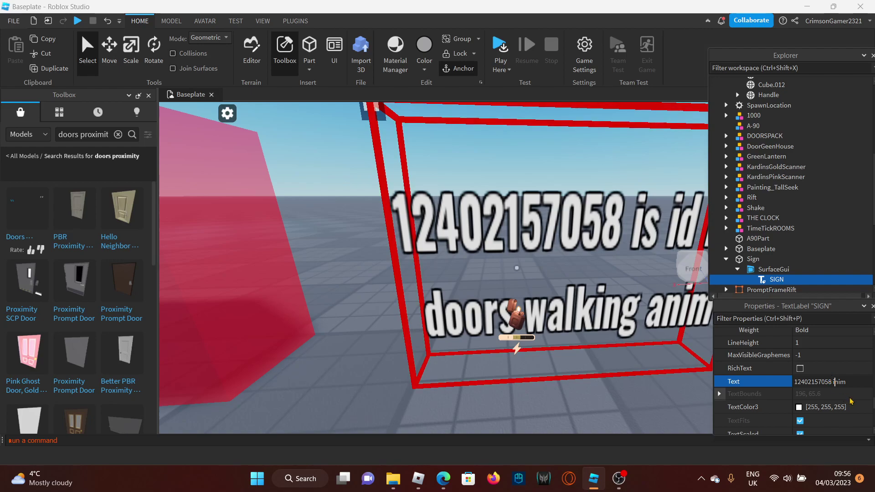
{"action": "left_click", "coordinate": [848, 383]}
{"action": "key", "text": "Return"}
{"action": "double_click", "coordinate": [814, 382]}
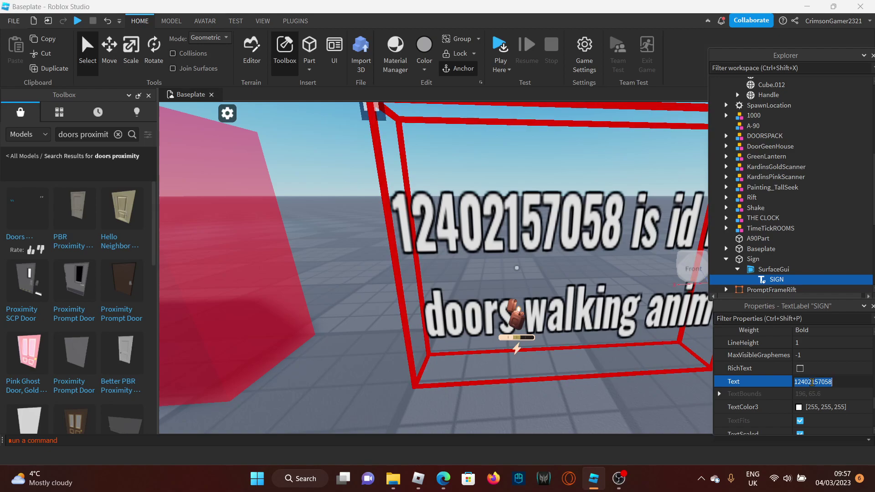
{"action": "right_click", "coordinate": [813, 383]}
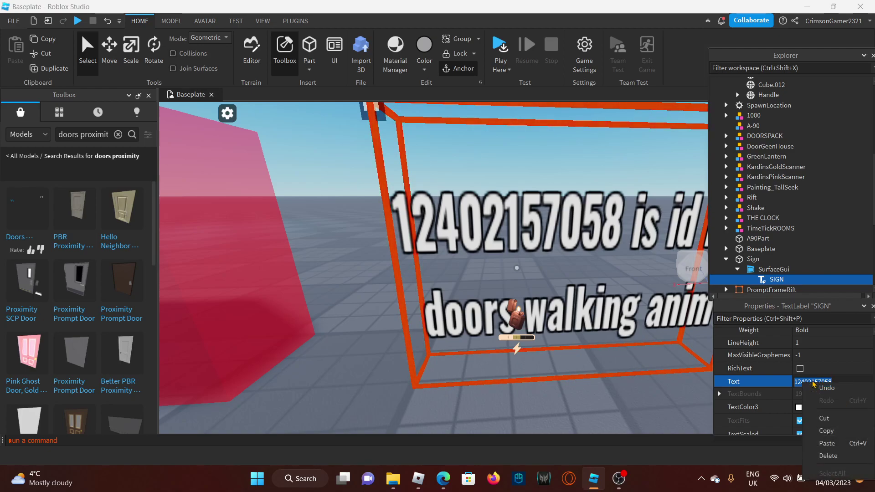
{"action": "left_click", "coordinate": [829, 435]}
{"action": "left_click", "coordinate": [627, 393]}
Request the game settings and save the place to Roblox under the name "2nd kit yay"
{"action": "right_click_drag", "start_coordinate": [627, 393], "coordinate": [628, 401]}
{"action": "key", "text": "d"}
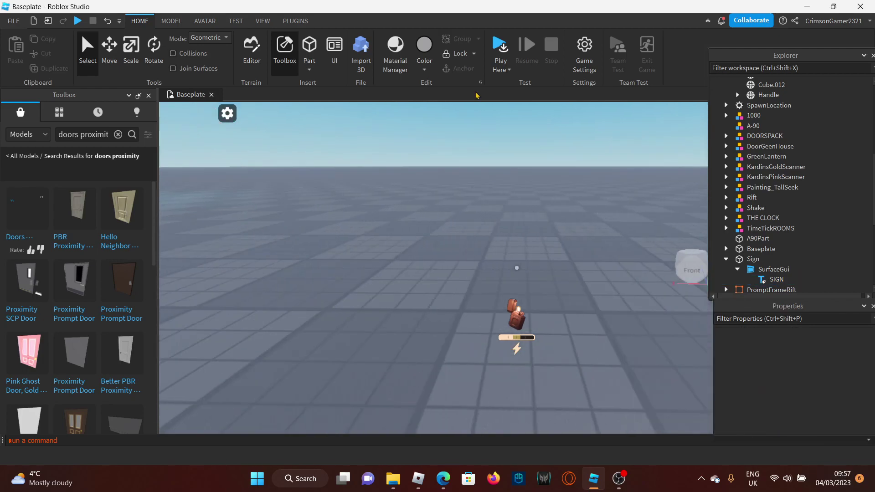
{"action": "key", "text": "s"}
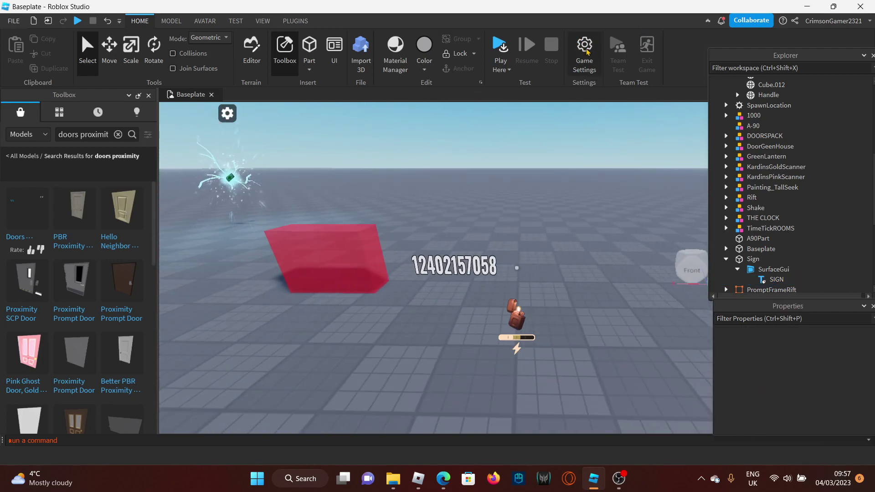
{"action": "left_click", "coordinate": [585, 51]}
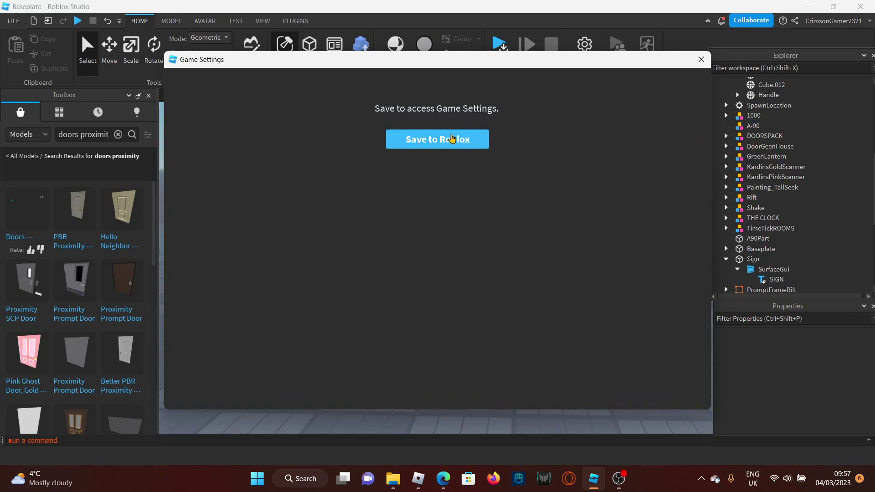
{"action": "left_click", "coordinate": [452, 139]}
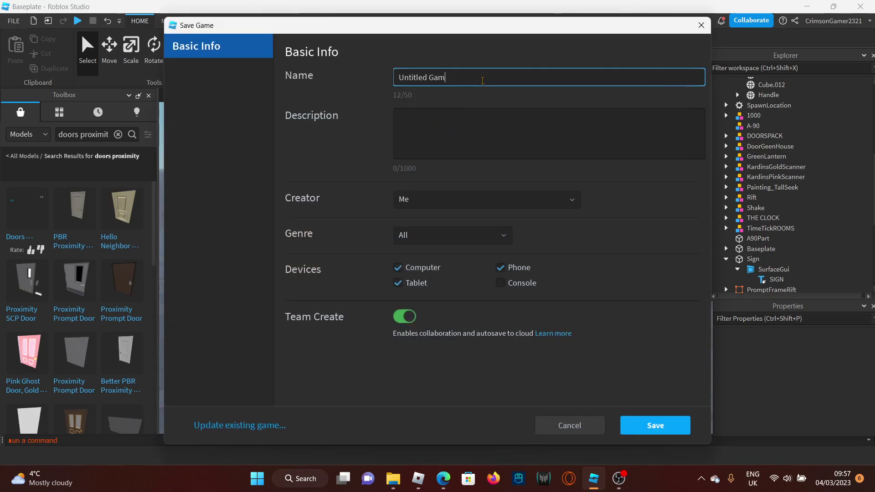
{"action": "key", "text": "BackSpace"}
{"action": "key", "text": "BackSpace"}
{"action": "key", "text": "BackSpace"}
{"action": "type", "text": "ki"}
{"action": "key", "text": "BackSpace"}
{"action": "key", "text": "BackSpace"}
{"action": "type", "text": "2nd kit yay"}
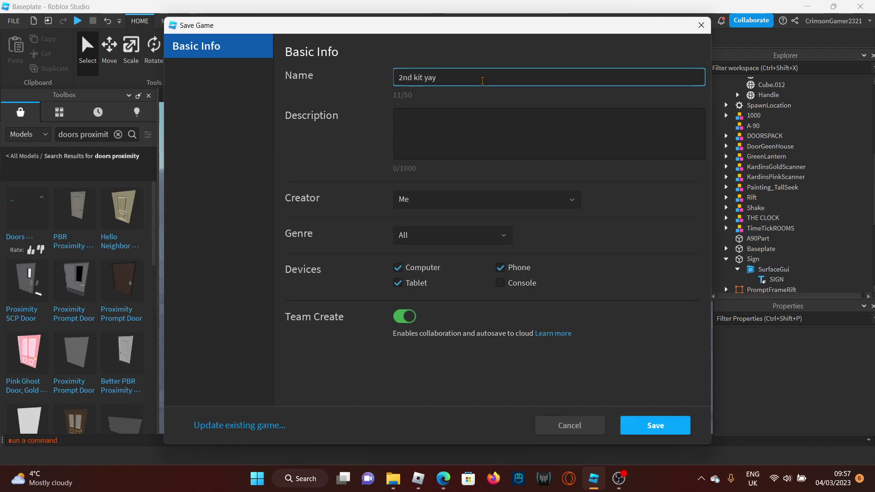
{"action": "left_click", "coordinate": [656, 433]}
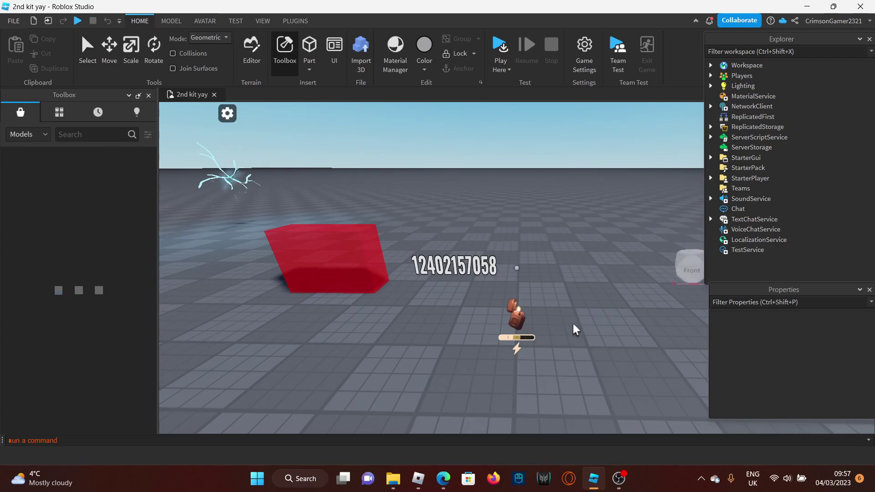
Set the avatar Animation option to Standard in the game settings and save them
{"action": "right_click_drag", "start_coordinate": [568, 265], "coordinate": [569, 268]}
{"action": "left_click", "coordinate": [587, 45]}
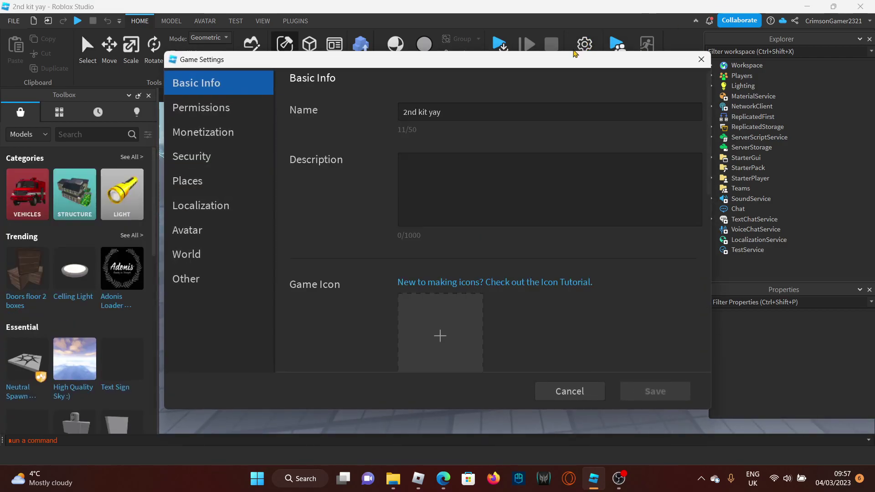
{"action": "left_click", "coordinate": [215, 230]}
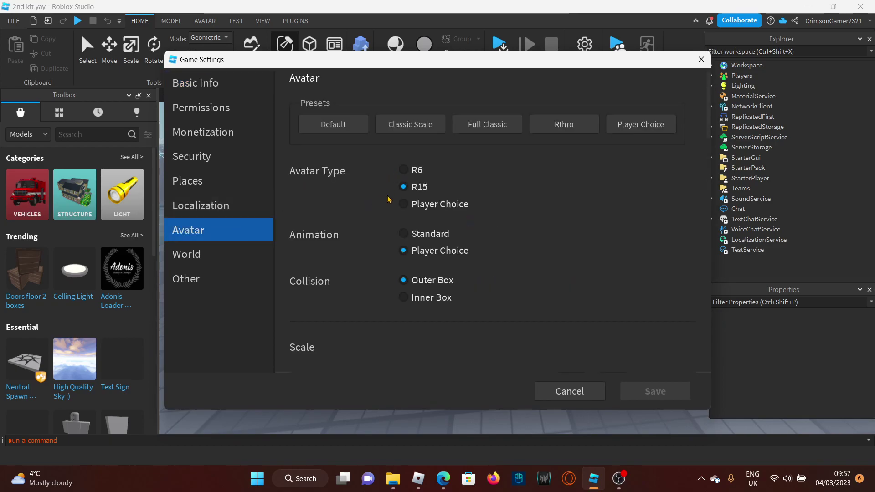
{"action": "left_click", "coordinate": [402, 235]}
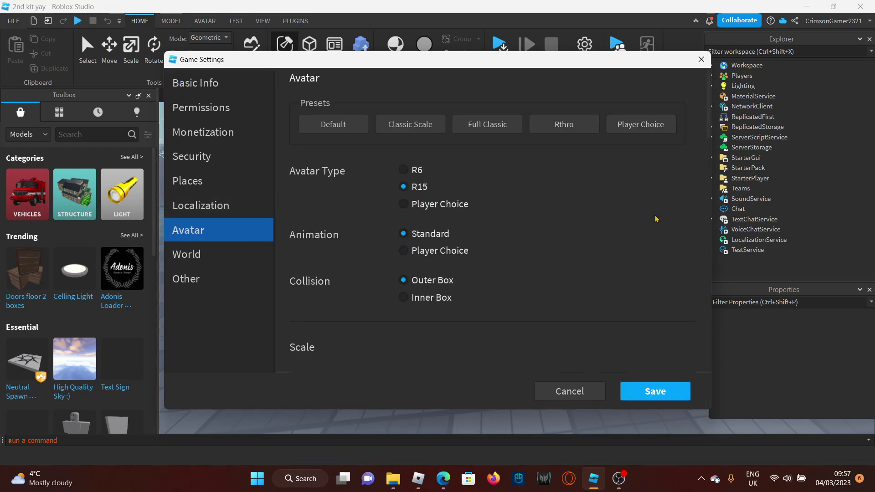
{"action": "left_click", "coordinate": [651, 390]}
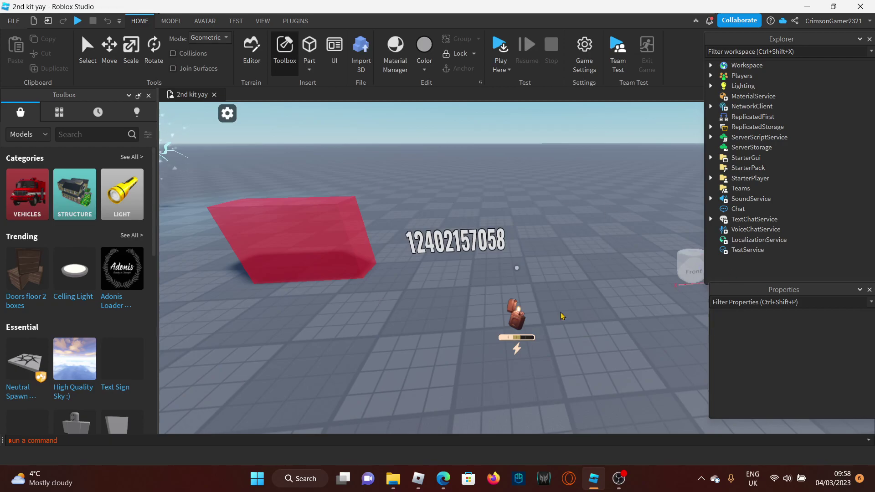
{"action": "right_click_drag", "start_coordinate": [509, 291], "coordinate": [557, 201]}
{"action": "right_click_drag", "start_coordinate": [604, 178], "coordinate": [605, 189]}
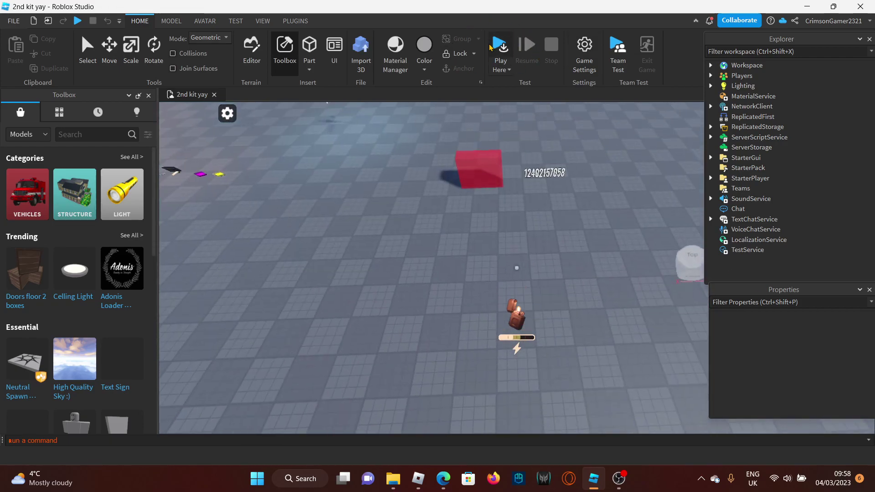
Start a play test of the place and bring the spawned character into close view
{"action": "left_click", "coordinate": [509, 69]}
{"action": "left_click", "coordinate": [506, 83]}
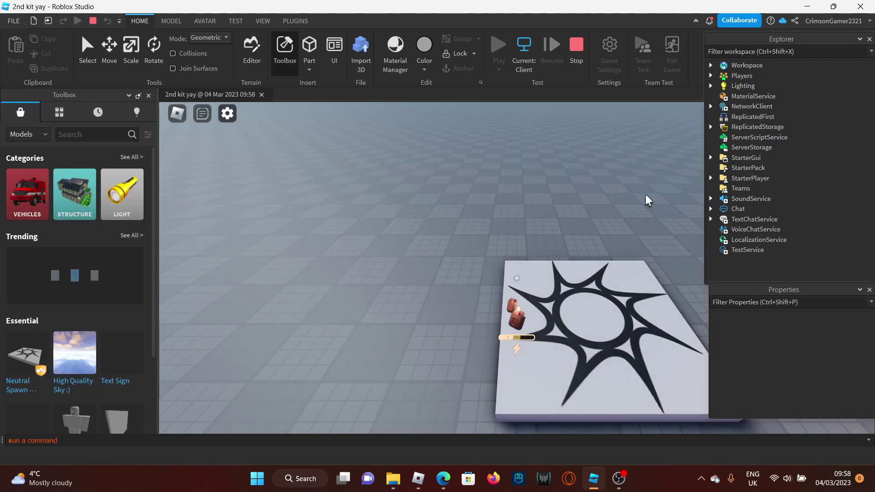
{"action": "scroll", "coordinate": [554, 260], "scroll_direction": "up", "scroll_amount": 5}
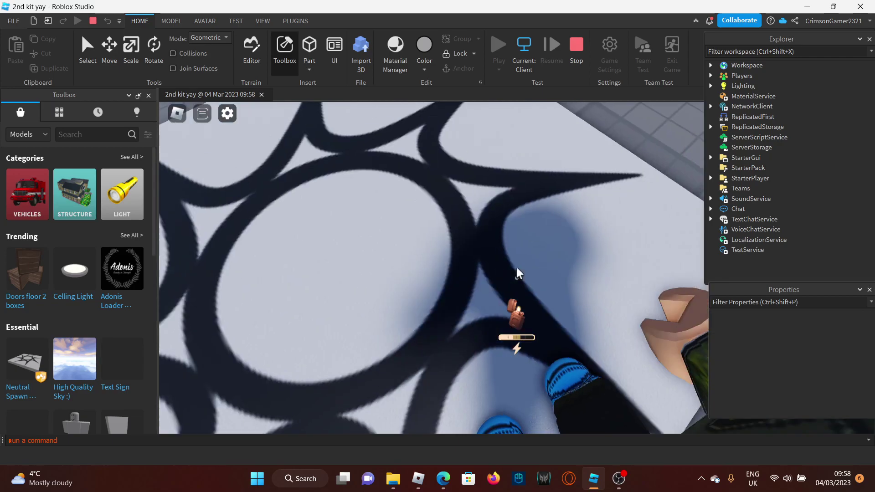
{"action": "scroll", "coordinate": [516, 268], "scroll_direction": "down", "scroll_amount": 4}
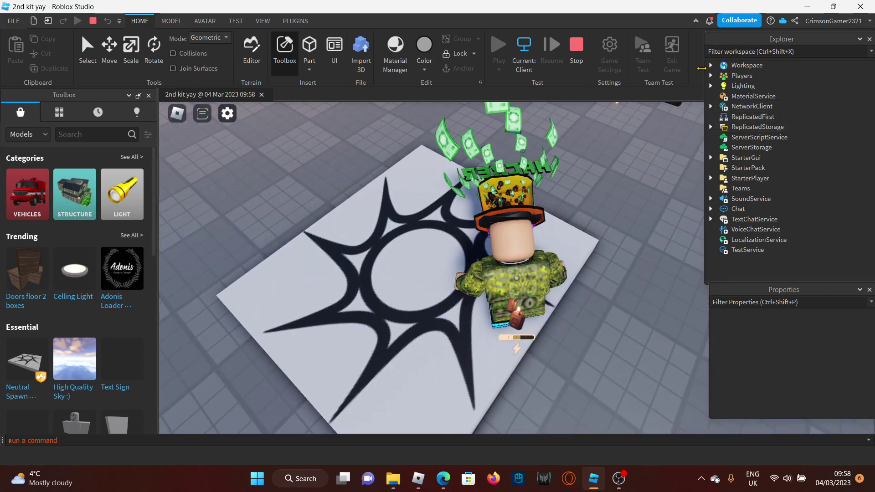
Copy the Animate script from the player's character model in the Workspace during the play test
{"action": "left_click", "coordinate": [711, 65]}
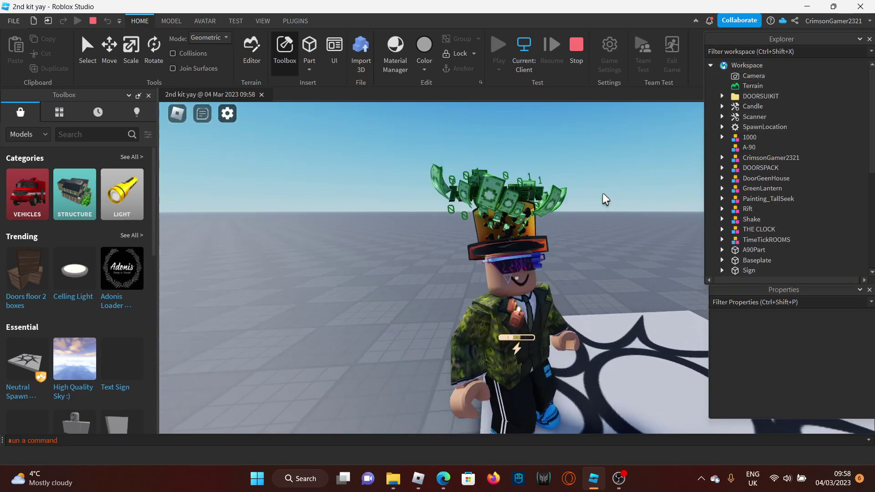
{"action": "left_click", "coordinate": [722, 158]}
{"action": "scroll", "coordinate": [783, 216], "scroll_direction": "down", "scroll_amount": 4}
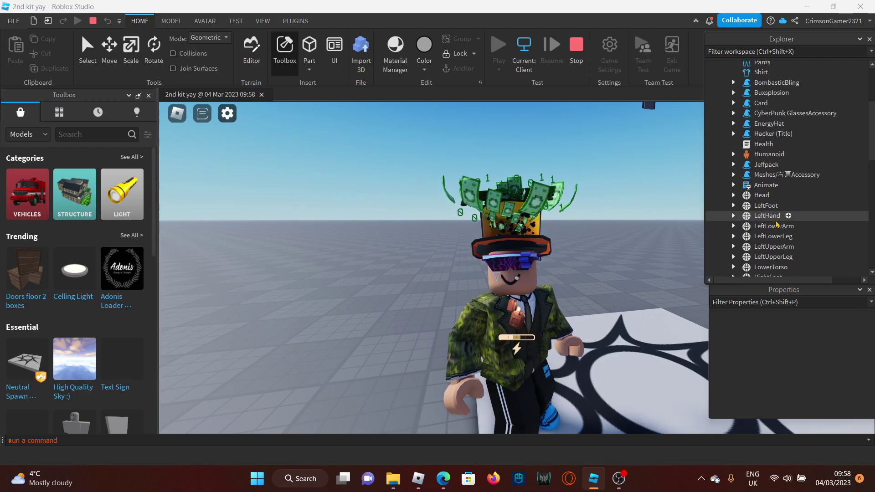
{"action": "left_click", "coordinate": [765, 186]}
{"action": "right_click", "coordinate": [764, 187]}
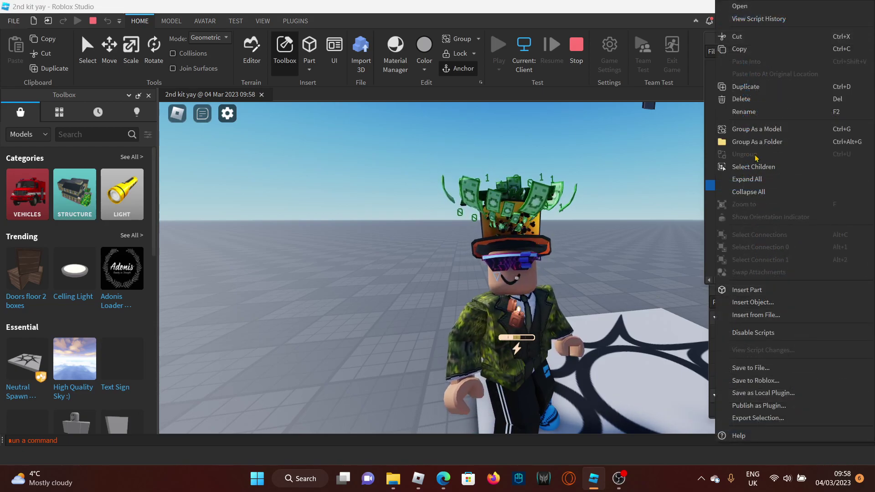
{"action": "left_click", "coordinate": [739, 49]}
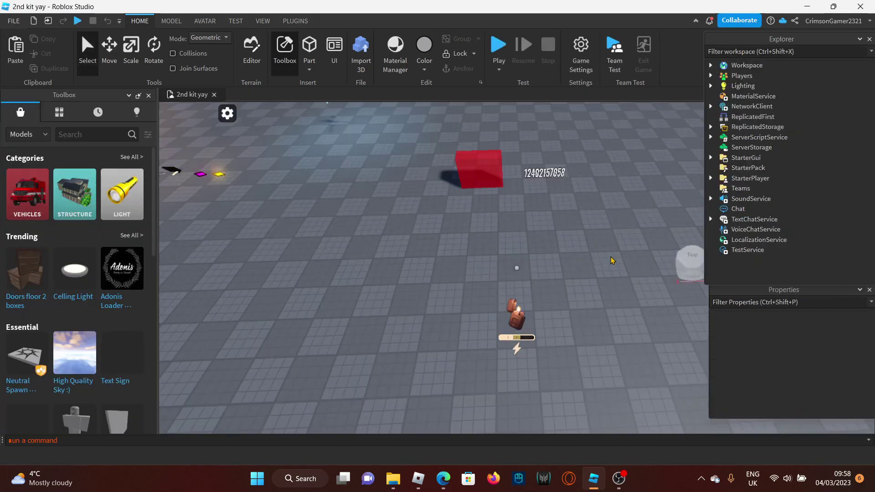
Paste the copied Animate script into StarterCharacterScripts under StarterPlayer and expand it to list its animation values
{"action": "right_click_drag", "start_coordinate": [588, 326], "coordinate": [589, 327]}
{"action": "key", "text": "a"}
{"action": "left_click", "coordinate": [712, 178]}
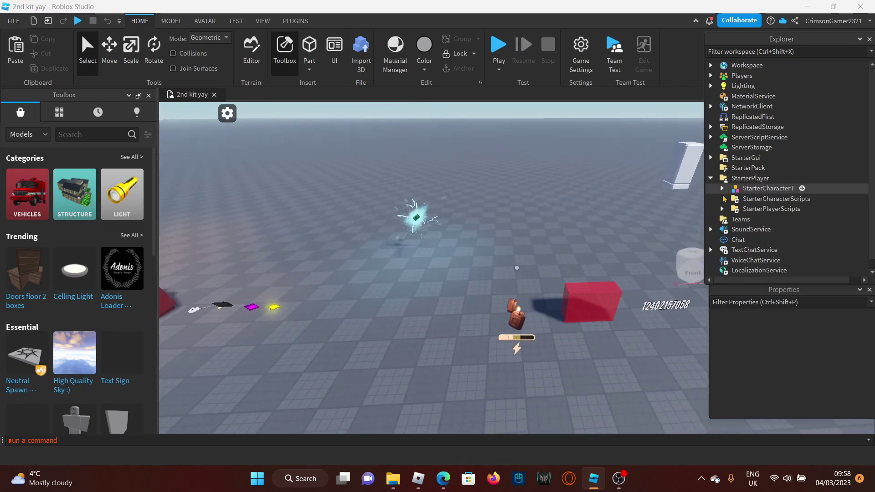
{"action": "left_click", "coordinate": [748, 199]}
{"action": "right_click", "coordinate": [747, 201]}
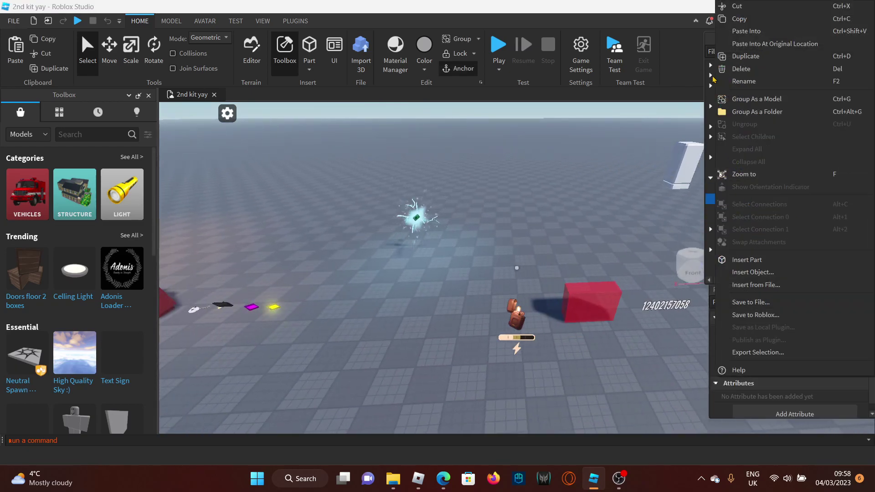
{"action": "left_click", "coordinate": [740, 31]}
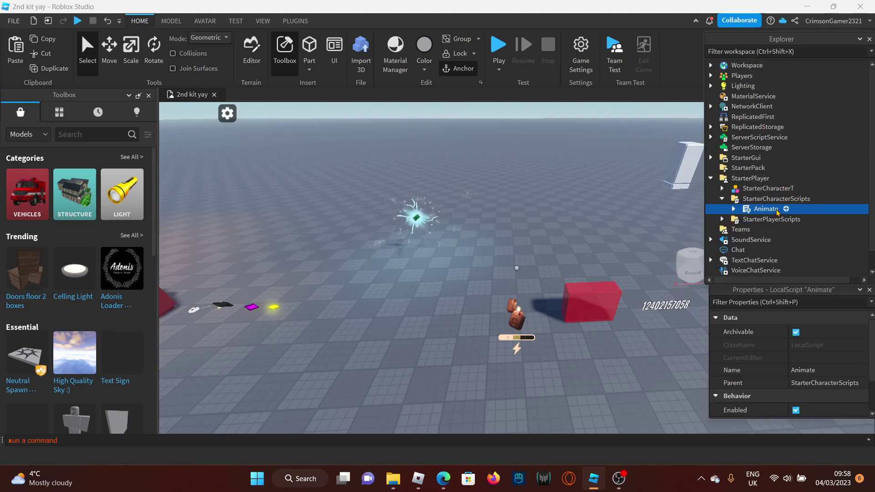
{"action": "left_click", "coordinate": [735, 209]}
{"action": "scroll", "coordinate": [738, 213], "scroll_direction": "down", "scroll_amount": 1}
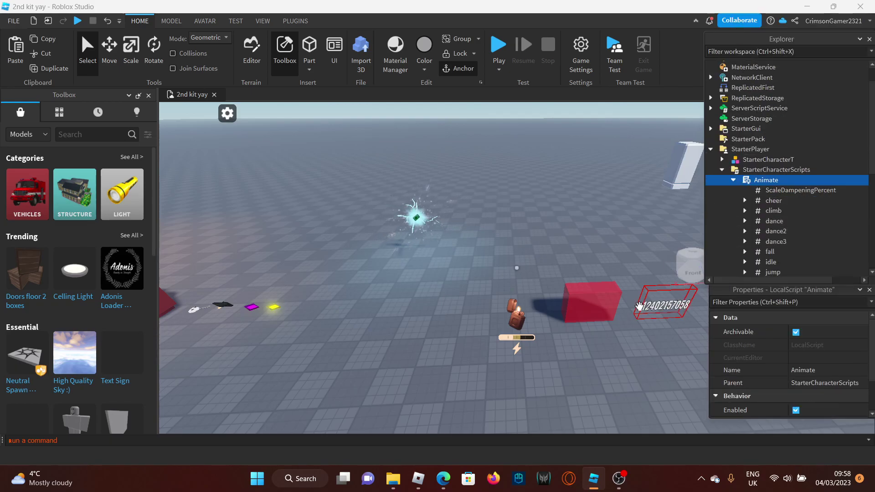
{"action": "left_click", "coordinate": [667, 298]}
{"action": "right_click_drag", "start_coordinate": [669, 297], "coordinate": [739, 275]}
{"action": "key", "text": "f"}
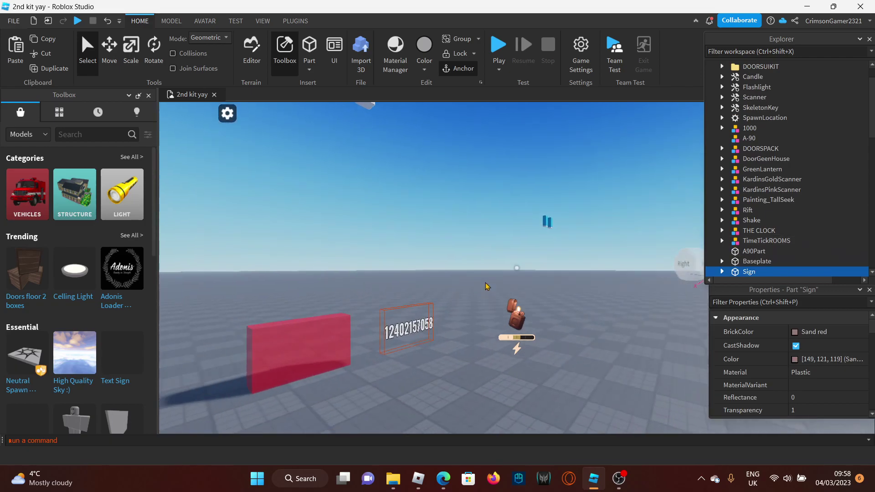
{"action": "scroll", "coordinate": [719, 227], "scroll_direction": "down", "scroll_amount": 3}
{"action": "left_click", "coordinate": [722, 184]}
{"action": "left_click", "coordinate": [739, 196]}
{"action": "left_click", "coordinate": [735, 195]}
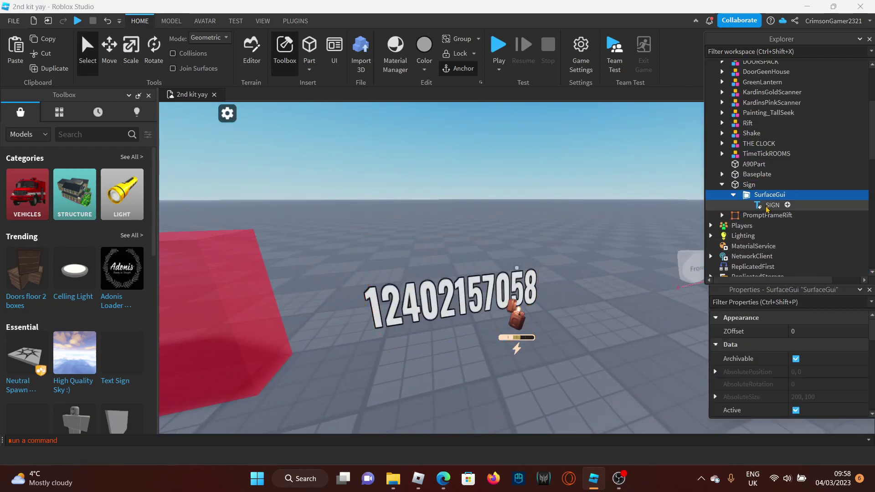
{"action": "left_click", "coordinate": [767, 207]}
{"action": "scroll", "coordinate": [802, 365], "scroll_direction": "down", "scroll_amount": 5}
{"action": "scroll", "coordinate": [812, 376], "scroll_direction": "down", "scroll_amount": 10}
{"action": "left_click", "coordinate": [811, 369]}
{"action": "key", "text": "ctrl+c"}
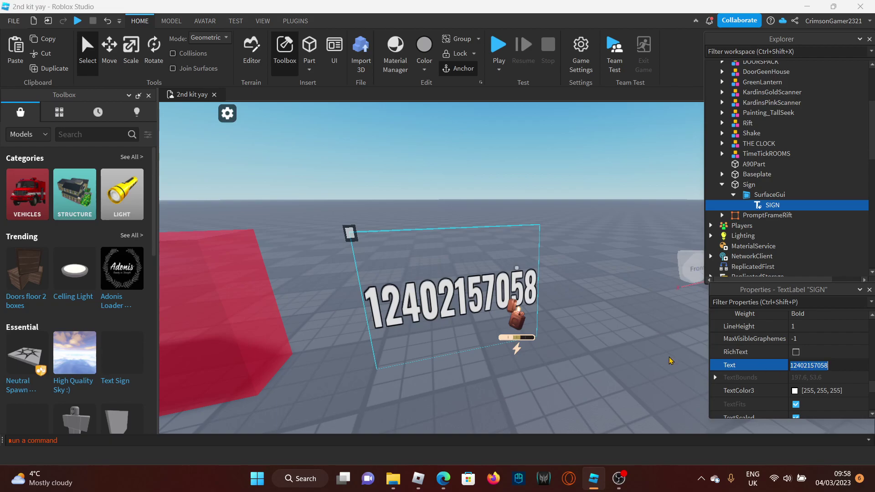
Replace the SIGN label's text with "ye dont need this anymore" and delete the label
{"action": "key", "text": "BackSpace"}
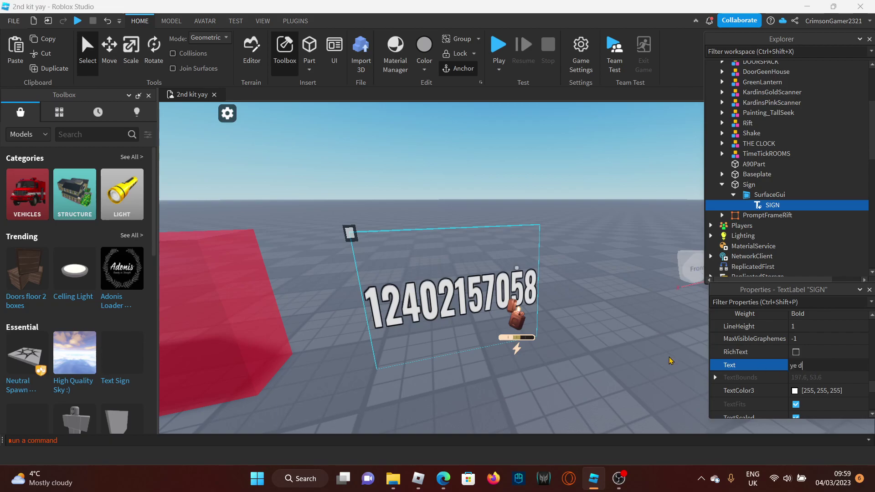
{"action": "type", "text": "ye dont need this anymore"}
{"action": "key", "text": "Return"}
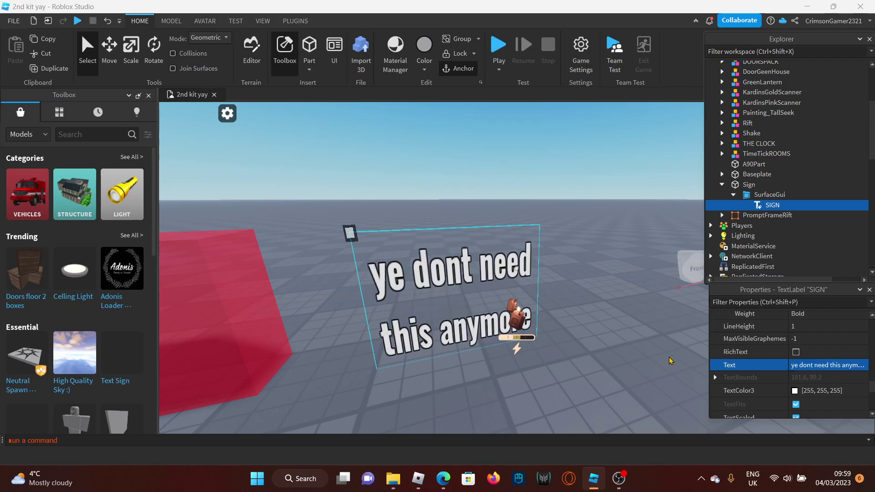
{"action": "right_click_drag", "start_coordinate": [537, 291], "coordinate": [515, 297]}
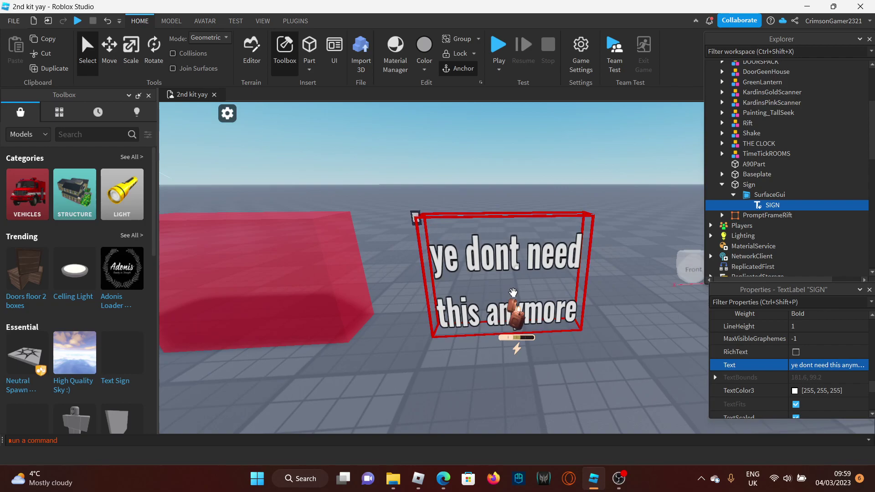
{"action": "key", "text": "Delete"}
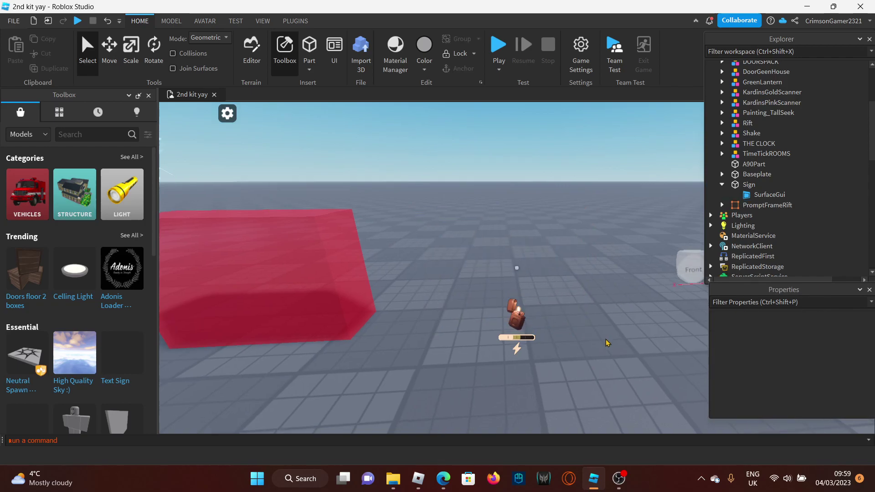
{"action": "scroll", "coordinate": [611, 337], "scroll_direction": "down", "scroll_amount": 3}
{"action": "scroll", "coordinate": [620, 339], "scroll_direction": "down", "scroll_amount": 1}
{"action": "scroll", "coordinate": [752, 209], "scroll_direction": "up", "scroll_amount": 4}
{"action": "scroll", "coordinate": [754, 213], "scroll_direction": "down", "scroll_amount": 13}
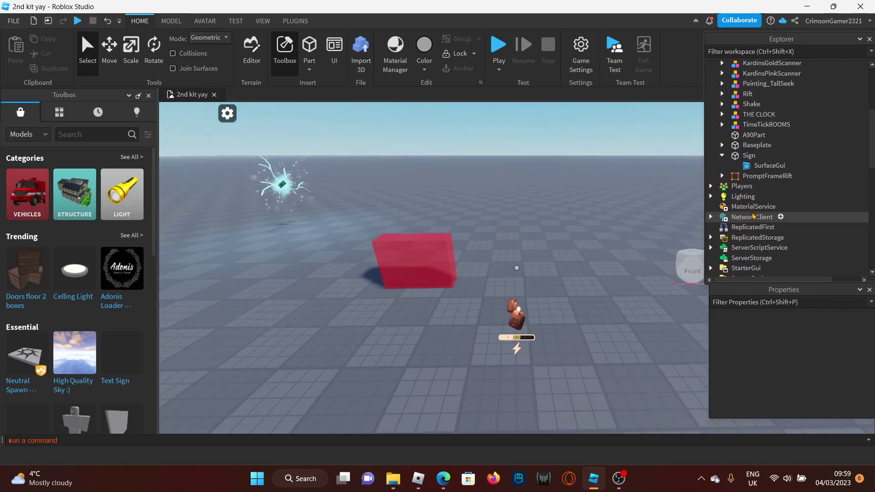
{"action": "scroll", "coordinate": [753, 214], "scroll_direction": "down", "scroll_amount": 3}
{"action": "scroll", "coordinate": [755, 219], "scroll_direction": "up", "scroll_amount": 5}
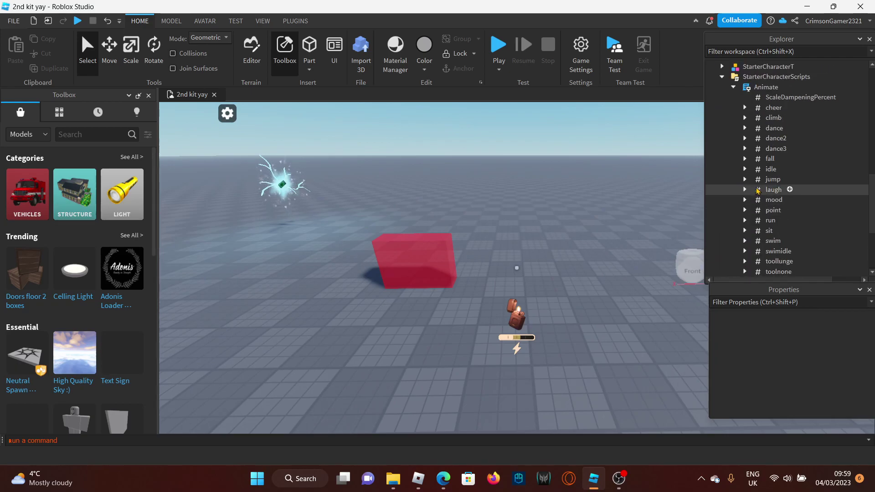
{"action": "left_click", "coordinate": [759, 221]}
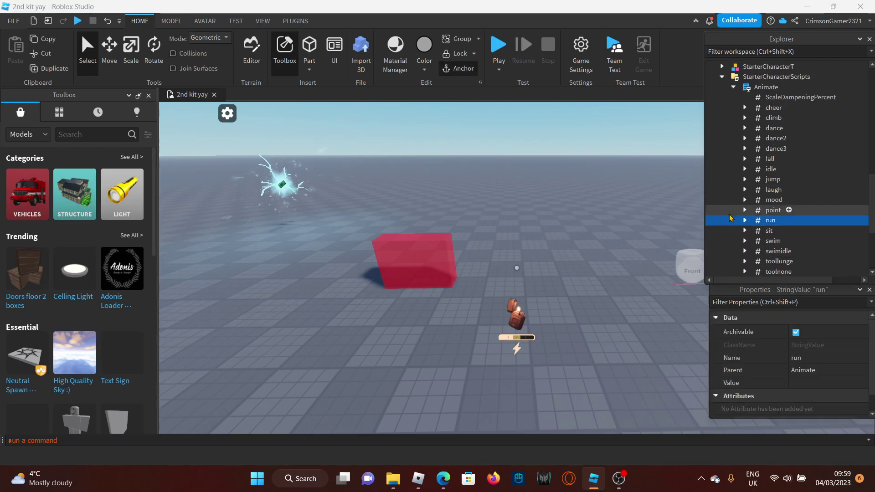
{"action": "left_click", "coordinate": [790, 230]}
{"action": "left_click", "coordinate": [837, 345]}
{"action": "key", "text": "BackSpace"}
{"action": "key", "text": "Return"}
{"action": "scroll", "coordinate": [790, 196], "scroll_direction": "up", "scroll_amount": 3}
{"action": "double_click", "coordinate": [766, 174]}
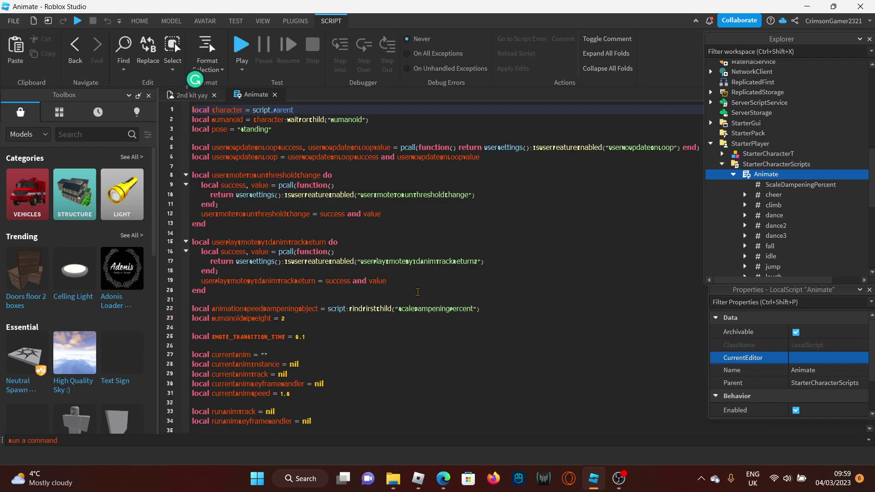
{"action": "scroll", "coordinate": [414, 292], "scroll_direction": "down", "scroll_amount": 8}
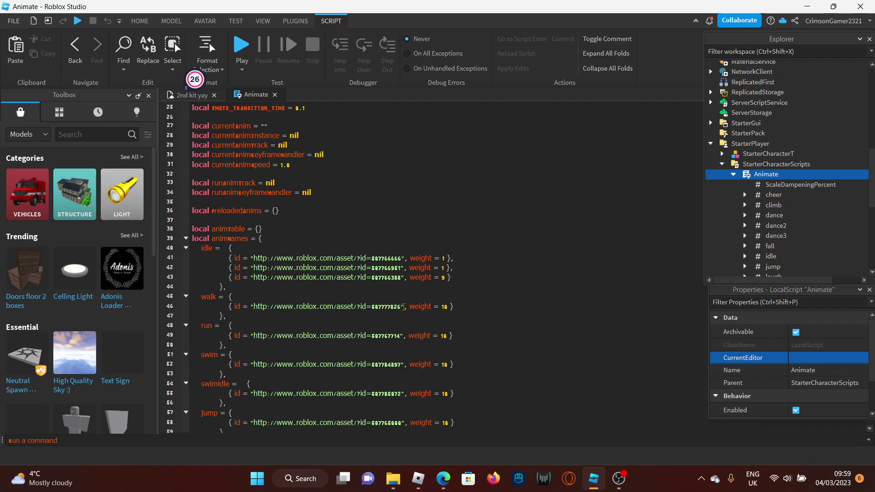
{"action": "left_click", "coordinate": [400, 306]}
{"action": "key", "text": "BackSpace"}
{"action": "key", "text": "BackSpace"}
{"action": "key", "text": "BackSpace"}
{"action": "key", "text": "BackSpace"}
{"action": "key", "text": "BackSpace"}
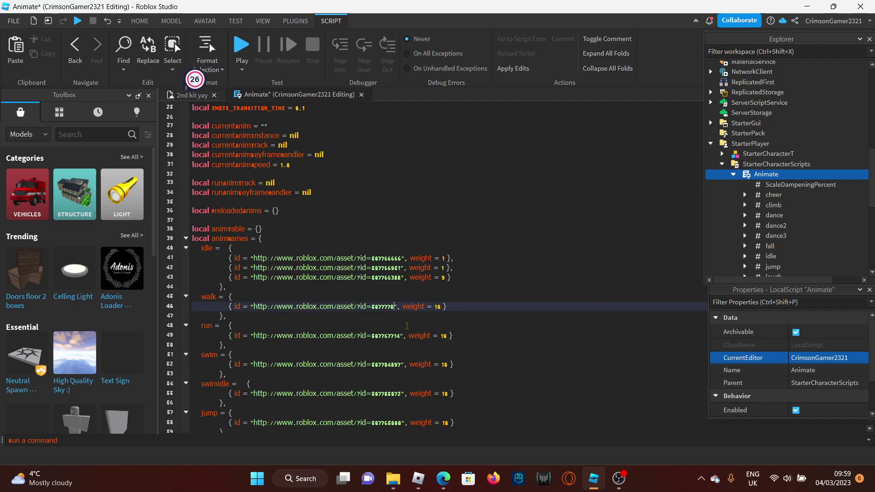
{"action": "key", "text": "BackSpace"}
{"action": "key", "text": "BackSpace"}
{"action": "key", "text": "BackSpace"}
{"action": "key", "text": "BackSpace"}
{"action": "key", "text": "ctrl+v"}
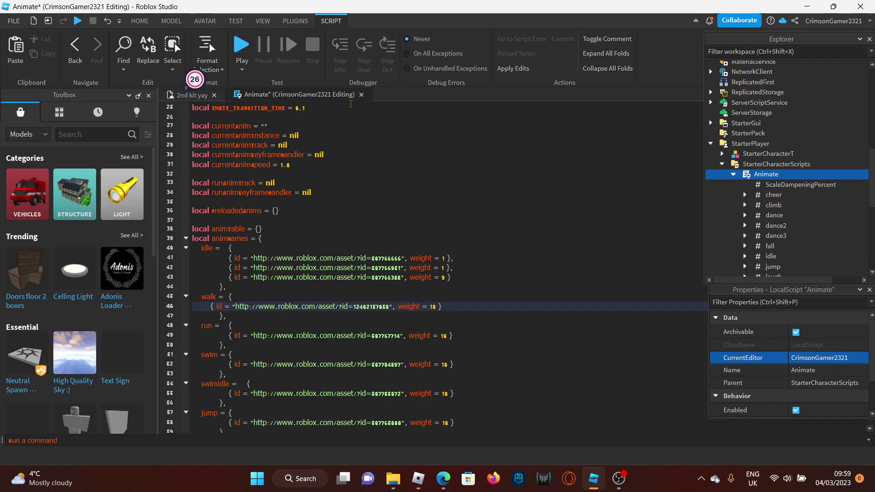
{"action": "left_click", "coordinate": [361, 94]}
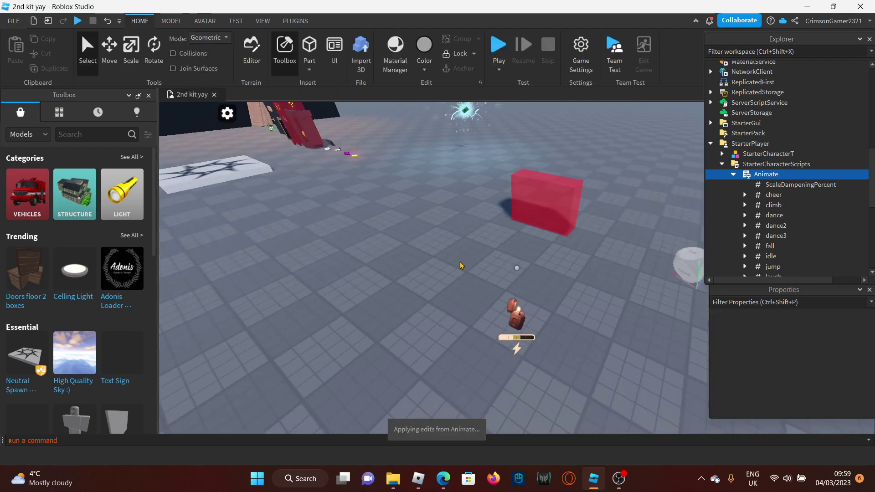
Play-test the place to check the character's walking animation, and stop the test
{"action": "right_click_drag", "start_coordinate": [459, 260], "coordinate": [456, 264]}
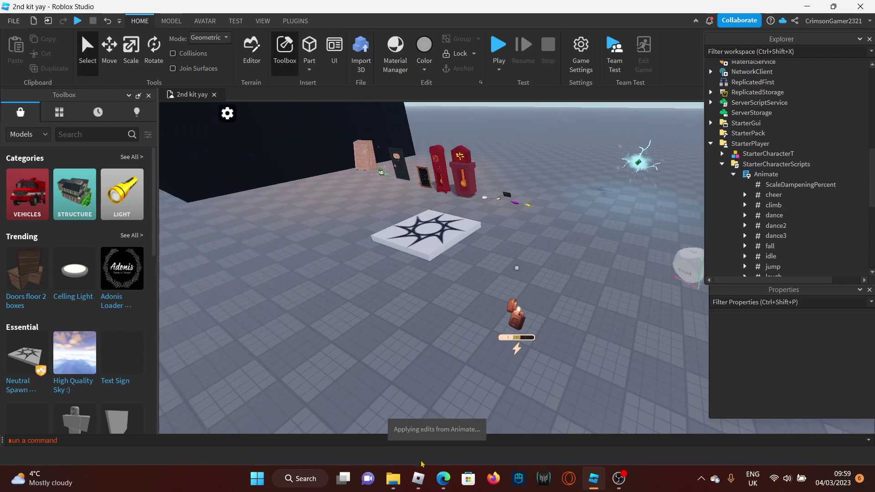
{"action": "right_click_drag", "start_coordinate": [426, 317], "coordinate": [428, 319]}
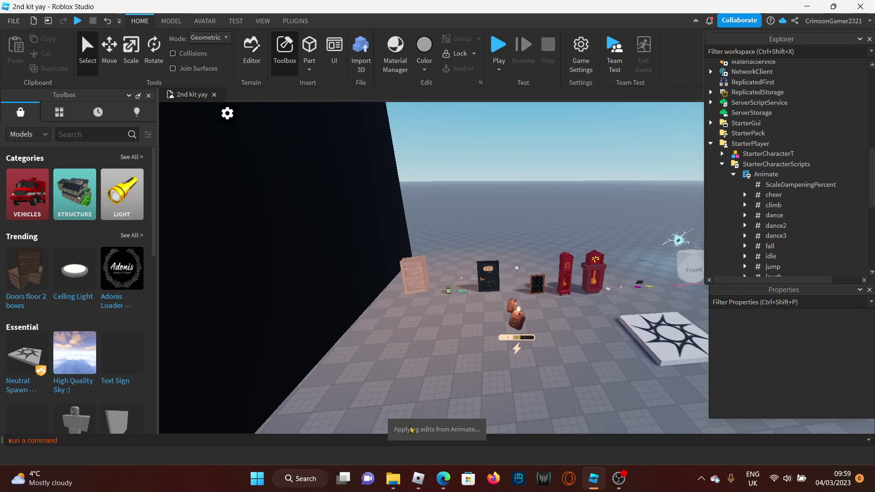
{"action": "left_click", "coordinate": [498, 45]}
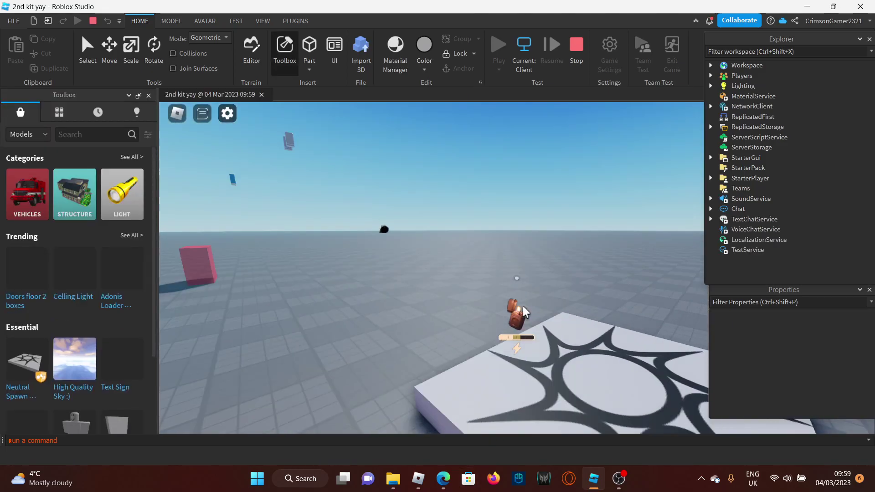
{"action": "scroll", "coordinate": [525, 312], "scroll_direction": "up", "scroll_amount": 5}
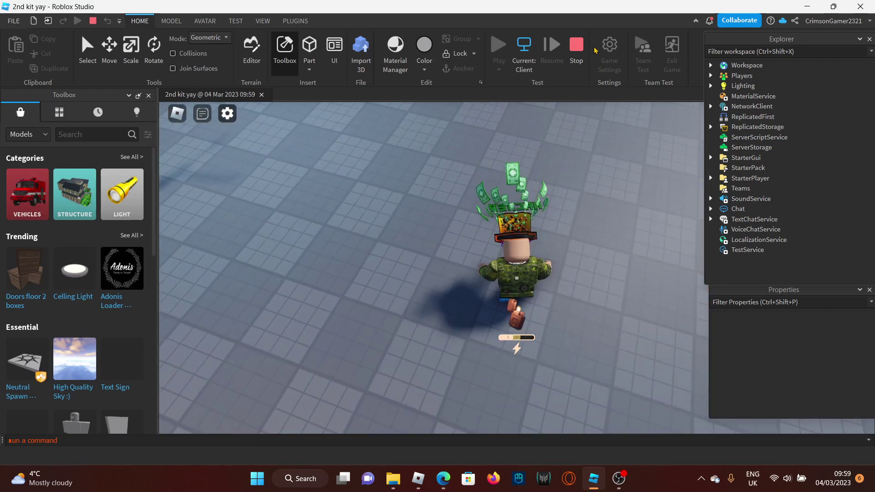
{"action": "key", "text": "shift+F5"}
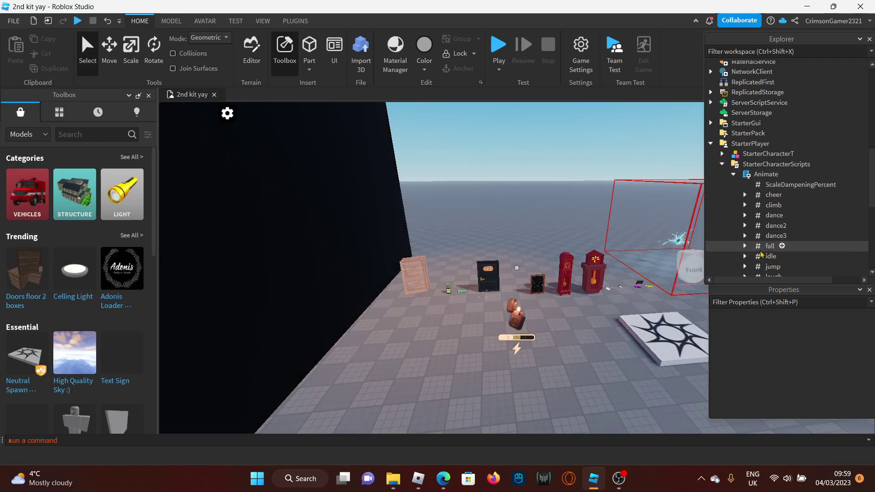
Check the AnimationId property of RunAnim inside the Animate script's run value
{"action": "scroll", "coordinate": [775, 219], "scroll_direction": "down", "scroll_amount": 5}
{"action": "left_click", "coordinate": [790, 201]}
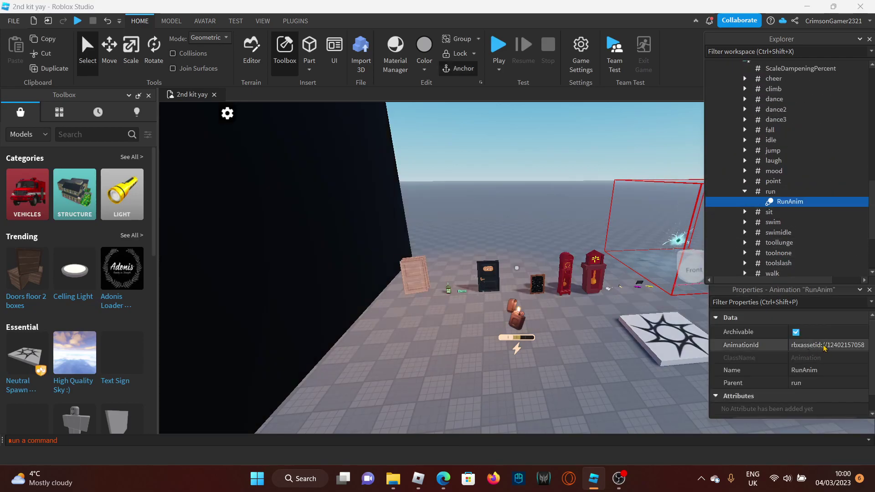
{"action": "key", "text": "w"}
{"action": "right_click_drag", "start_coordinate": [675, 329], "coordinate": [676, 320]}
{"action": "key", "text": "w"}
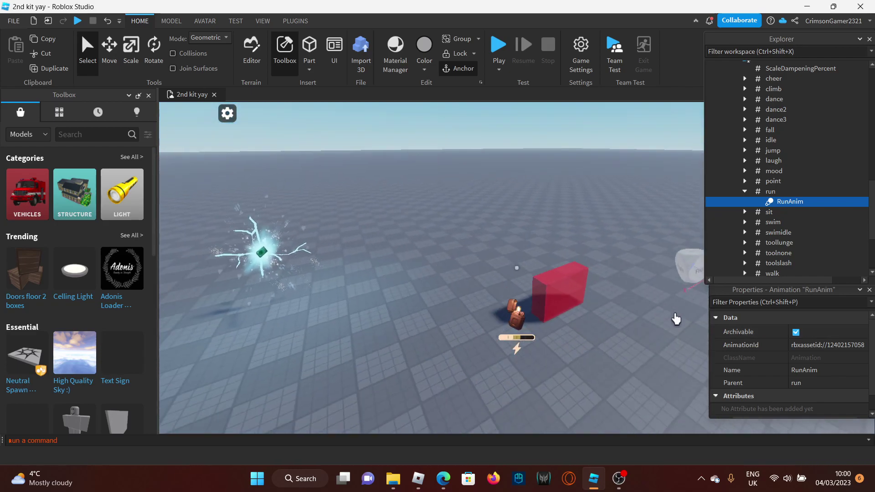
{"action": "key", "text": "s"}
{"action": "scroll", "coordinate": [837, 201], "scroll_direction": "up", "scroll_amount": 2}
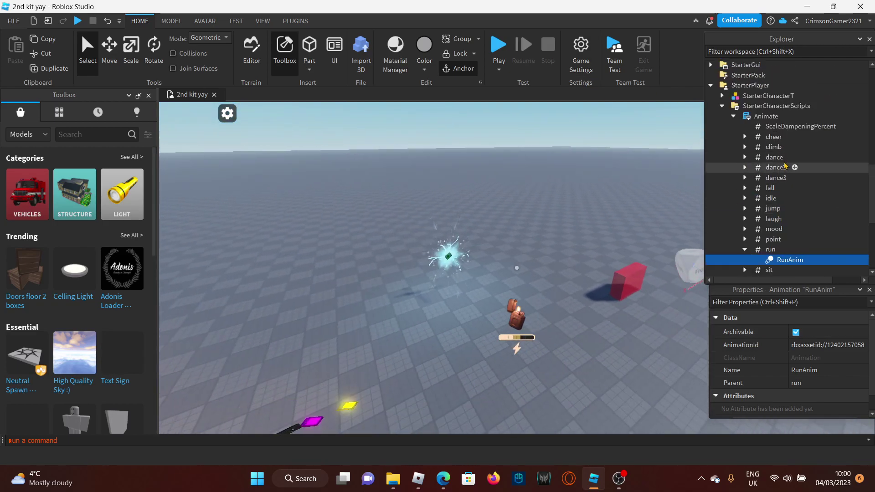
{"action": "double_click", "coordinate": [767, 120]}
{"action": "scroll", "coordinate": [394, 318], "scroll_direction": "down", "scroll_amount": 6}
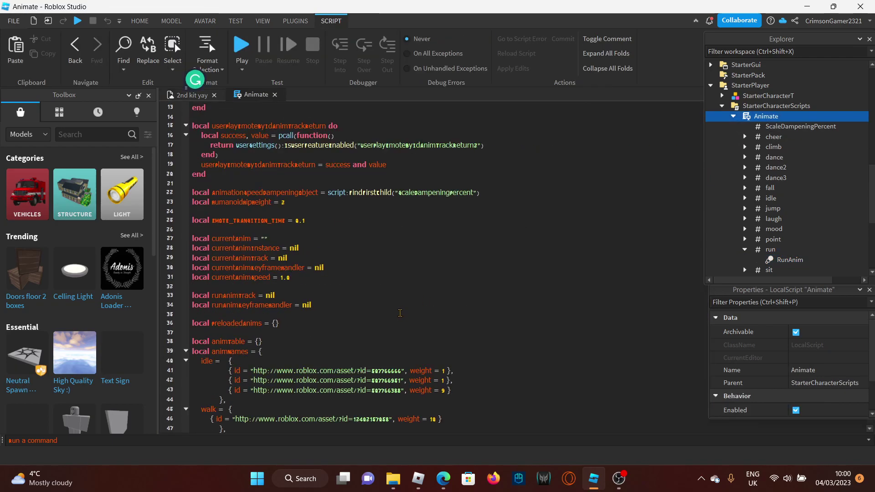
{"action": "scroll", "coordinate": [395, 341], "scroll_direction": "down", "scroll_amount": 1}
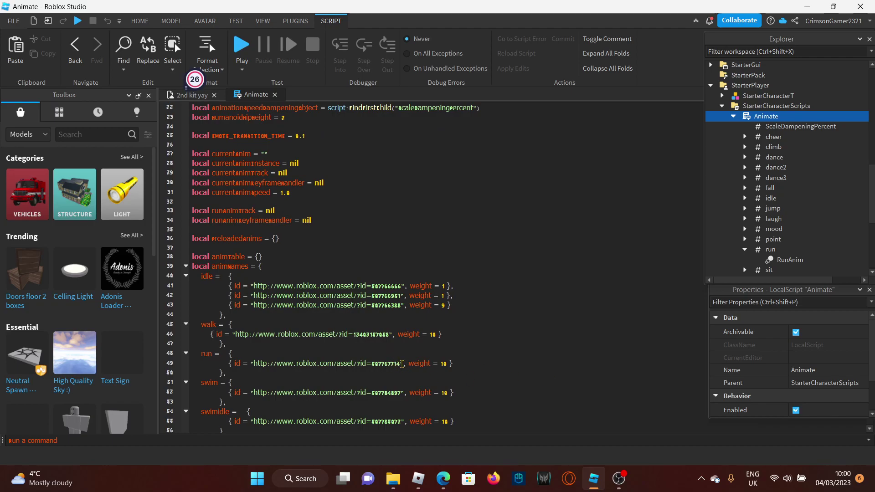
{"action": "left_click", "coordinate": [402, 365]}
{"action": "key", "text": "BackSpace"}
{"action": "key", "text": "BackSpace"}
{"action": "key", "text": "BackSpace"}
{"action": "key", "text": "BackSpace"}
{"action": "key", "text": "BackSpace"}
{"action": "key", "text": "BackSpace"}
{"action": "key", "text": "BackSpace"}
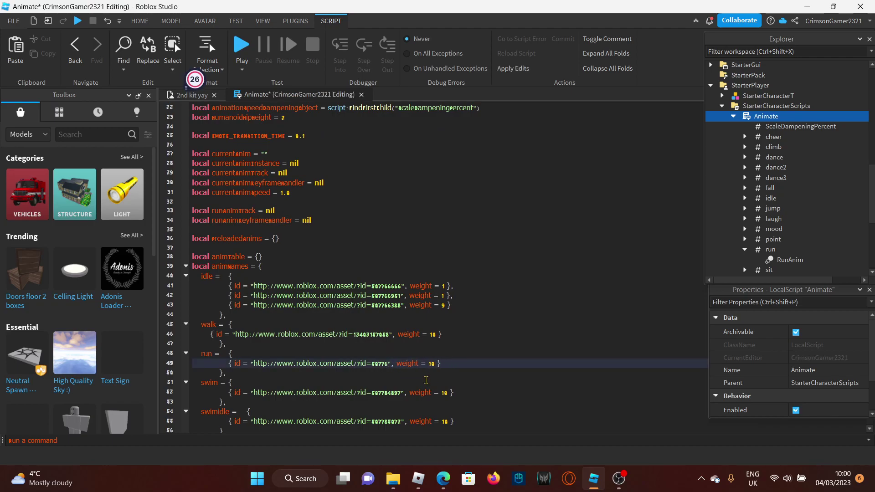
{"action": "key", "text": "BackSpace"}
{"action": "key", "text": "BackSpace"}
{"action": "key", "text": "ctrl+v"}
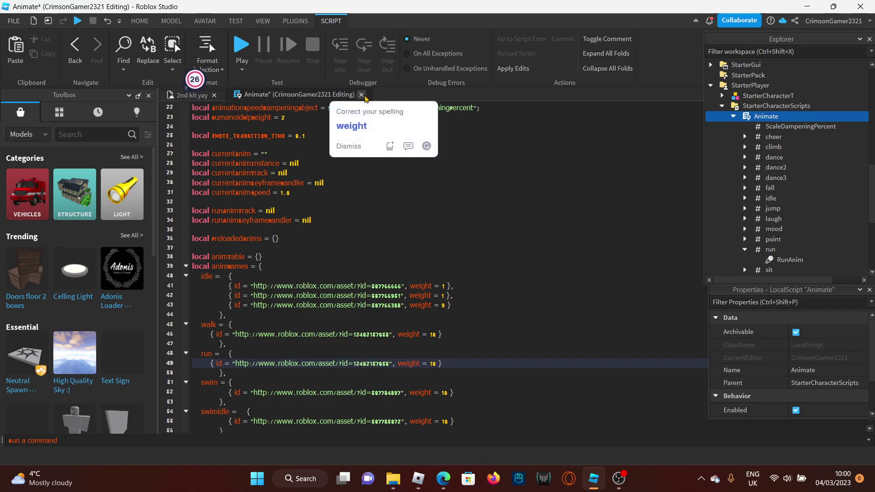
{"action": "left_click", "coordinate": [365, 97]}
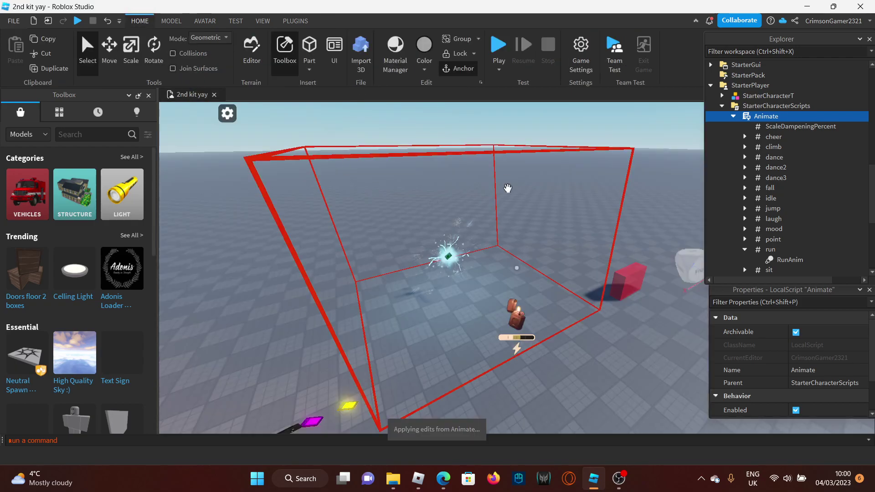
Start a play-test and walk the character in first person to check the run animation
{"action": "right_click_drag", "start_coordinate": [466, 195], "coordinate": [470, 209]}
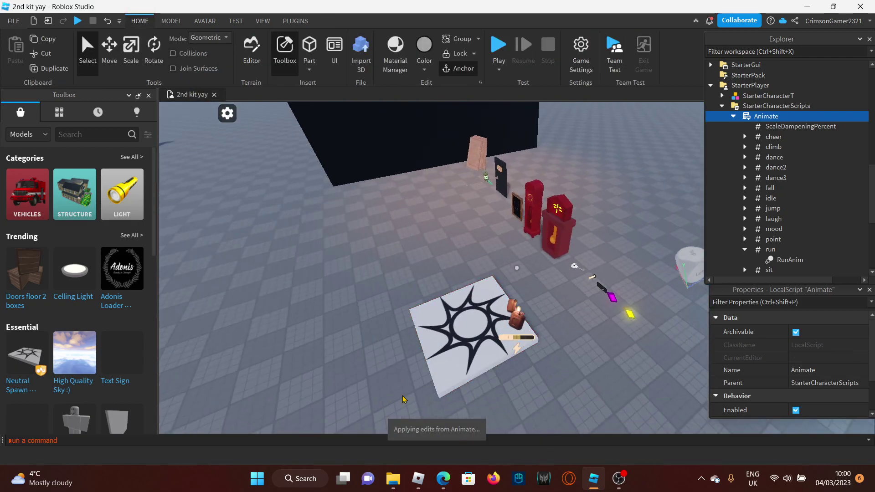
{"action": "key", "text": "w"}
{"action": "right_click_drag", "start_coordinate": [493, 329], "coordinate": [472, 306]}
{"action": "key", "text": "s"}
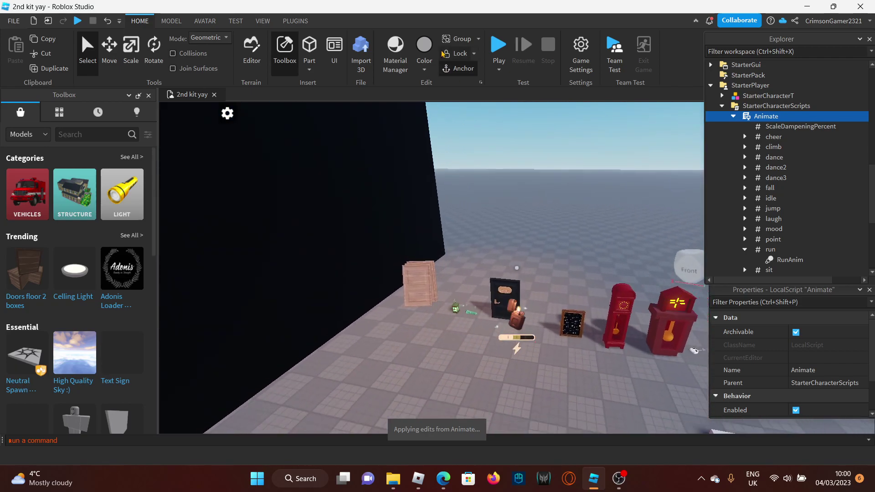
{"action": "left_click", "coordinate": [497, 48]}
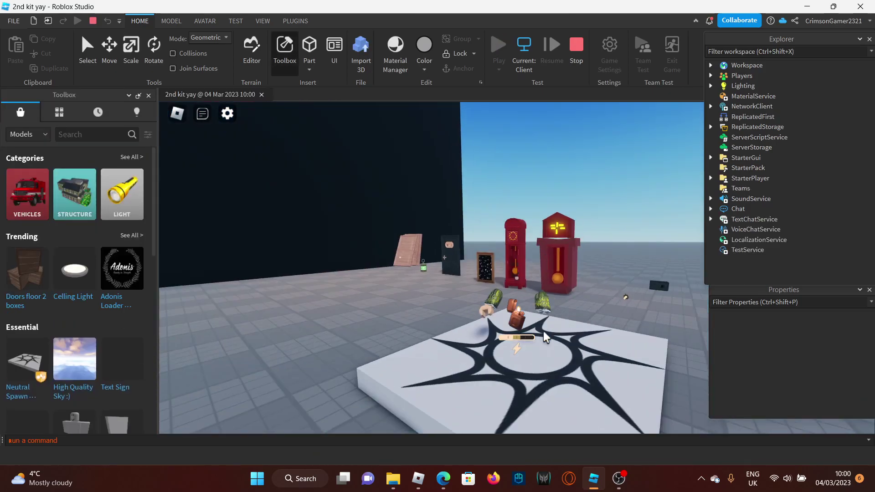
{"action": "scroll", "coordinate": [546, 338], "scroll_direction": "up", "scroll_amount": 6}
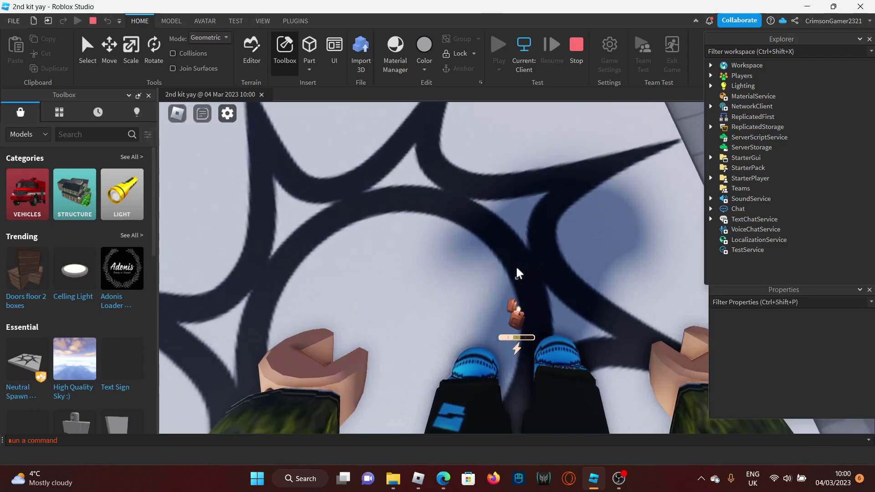
{"action": "key", "text": "w"}
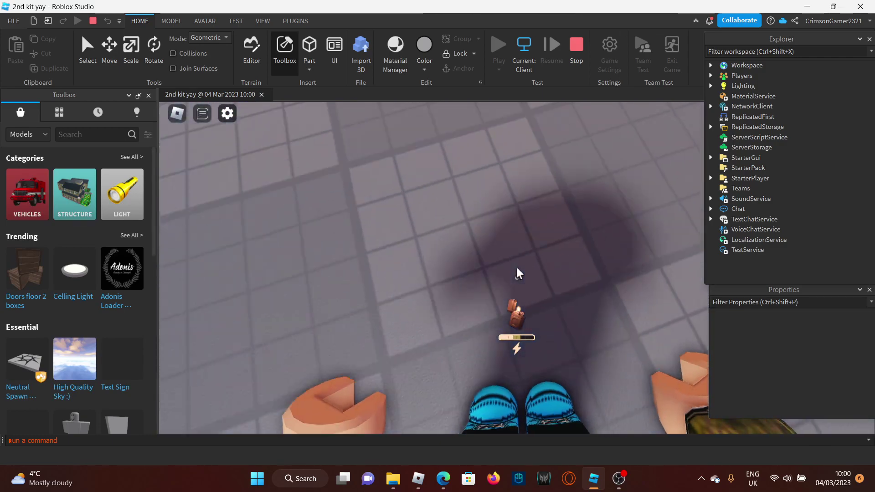
Post the chat messages "fow now the animation has been broken but once roblox fix f", "fixes it#" and "it shoild work fine"
{"action": "key", "text": "slash"}
{"action": "type", "text": "fow now the anima"}
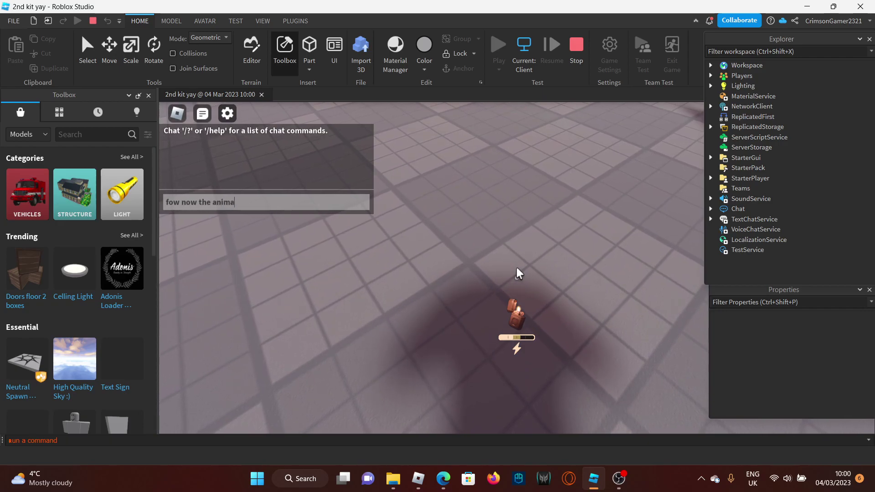
{"action": "type", "text": "tion has been broken but once ro"}
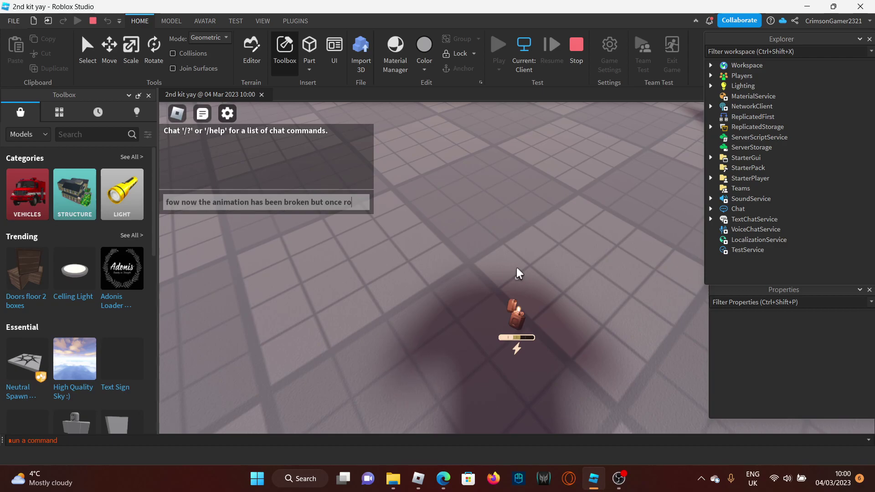
{"action": "type", "text": "blox"}
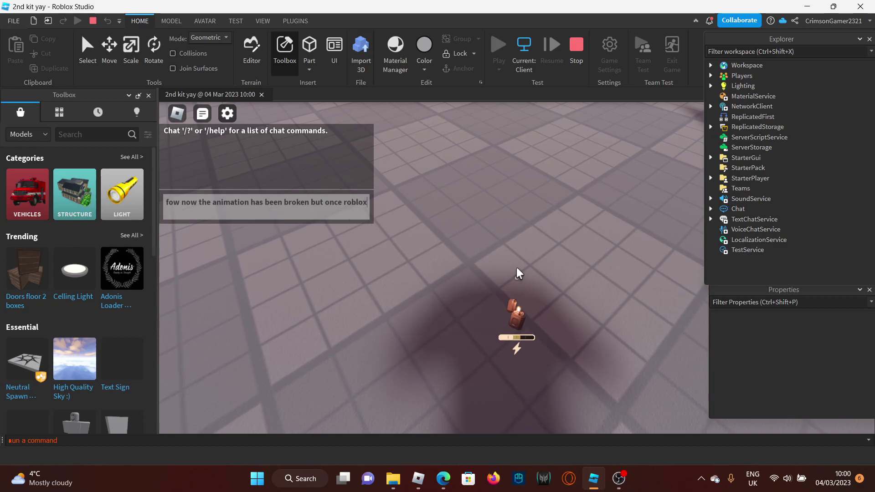
{"action": "type", "text": " fix f"}
{"action": "key", "text": "Return"}
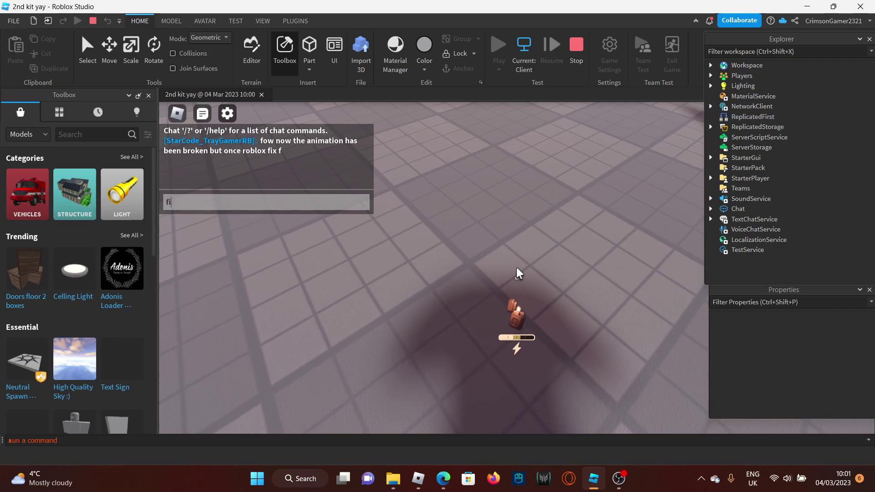
{"action": "type", "text": "fixes it#"}
{"action": "key", "text": "Return"}
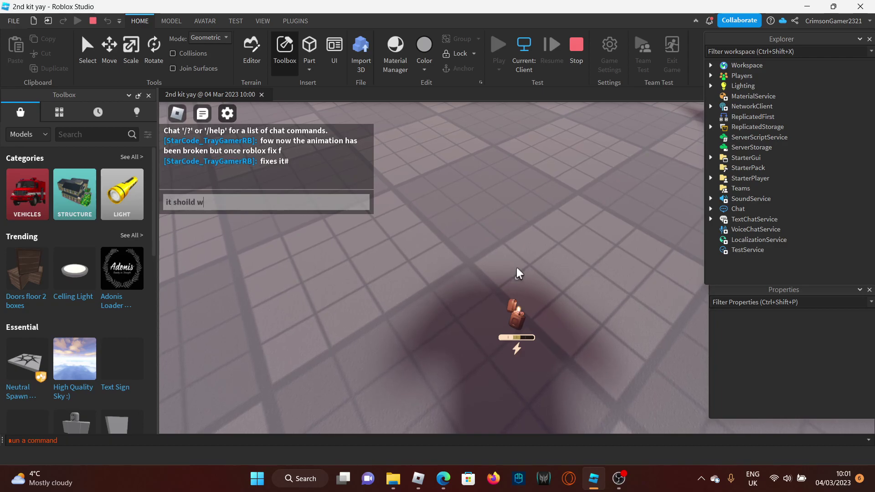
{"action": "type", "text": "e"}
{"action": "key", "text": "Return"}
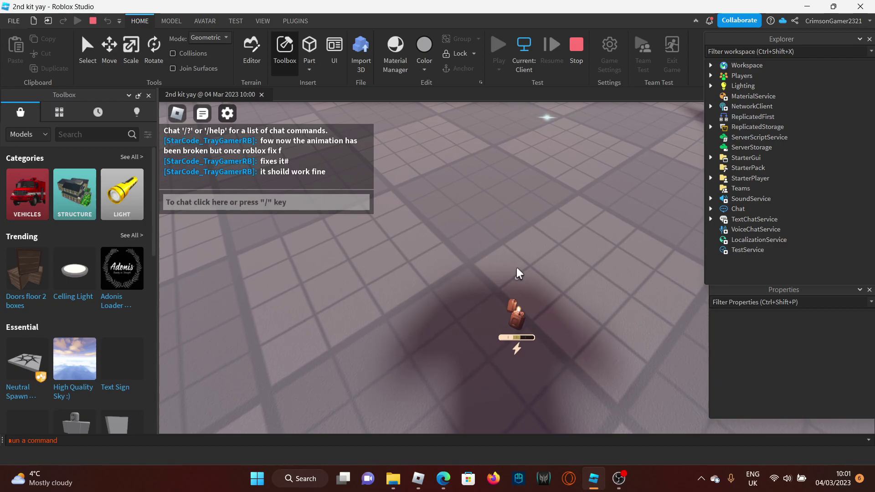
Walk the character past the eyes painting and view its movement in third person
{"action": "key", "text": "w"}
{"action": "key", "text": "w"}
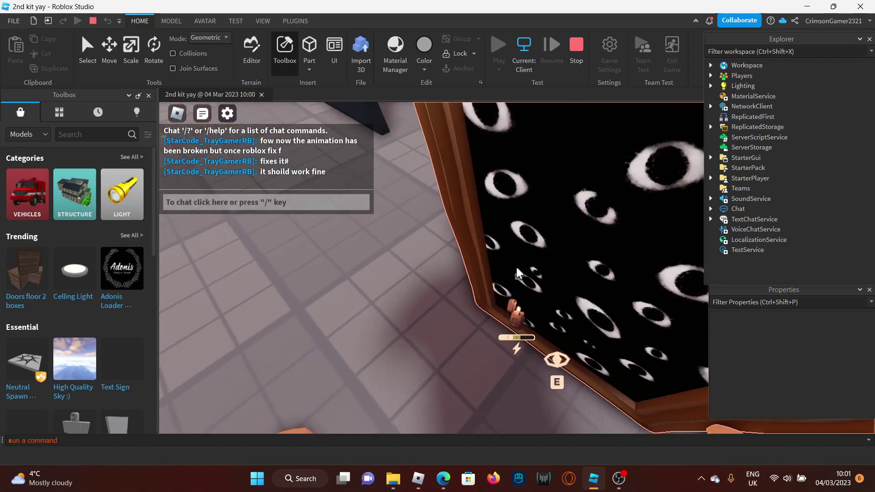
{"action": "key", "text": "w"}
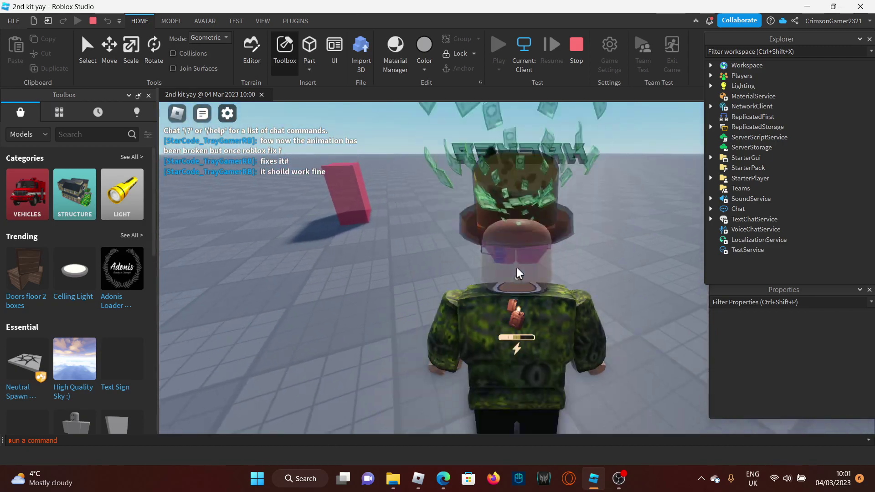
Post the chat message "now for the guis" and stop the play-test
{"action": "key", "text": "slash"}
{"action": "type", "text": "now for the g"}
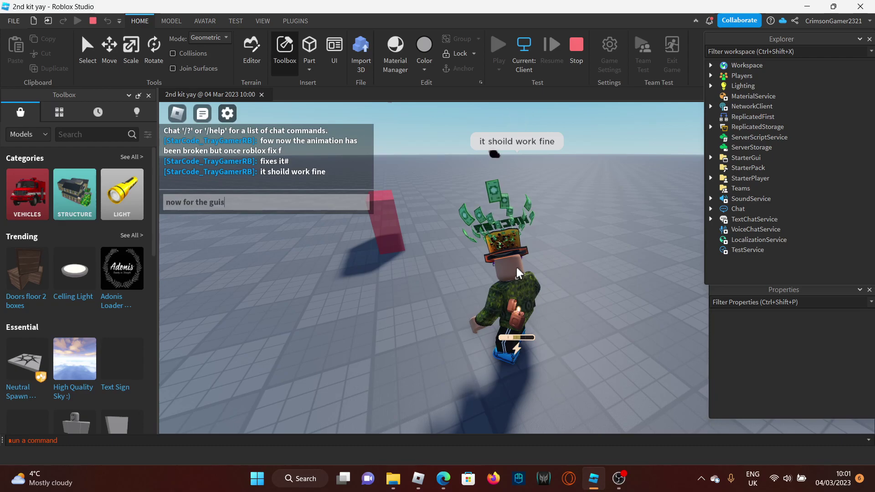
{"action": "type", "text": "uis"}
{"action": "key", "text": "Return"}
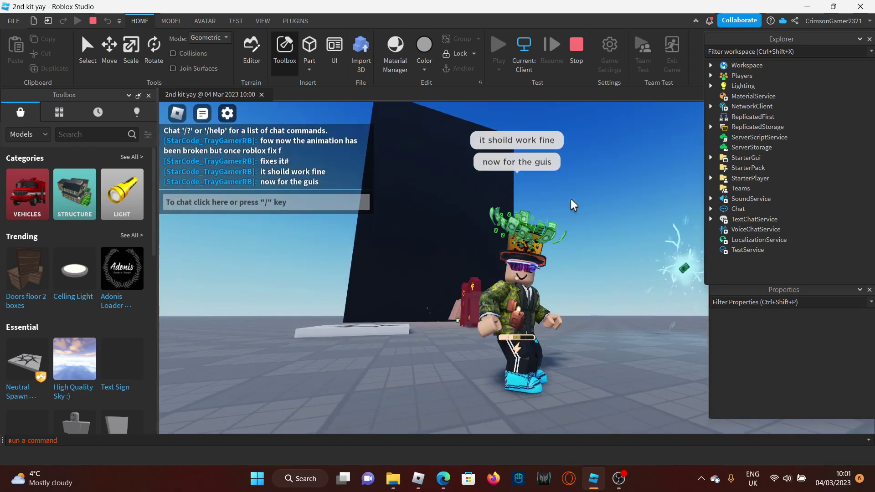
{"action": "right_click_drag", "start_coordinate": [571, 201], "coordinate": [571, 200]}
{"action": "left_click", "coordinate": [577, 44]}
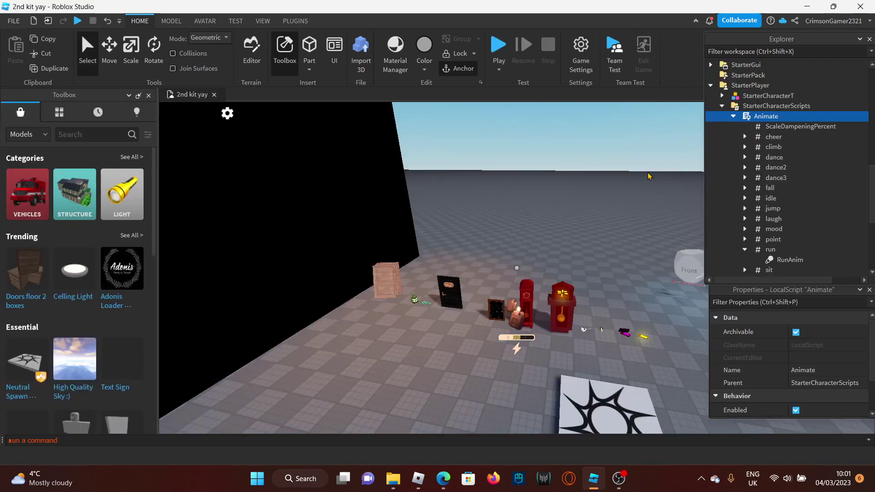
Preview the Settings frame of DoorsMainUi in StarterGui by making it visible, and hide it again
{"action": "left_click", "coordinate": [734, 116]}
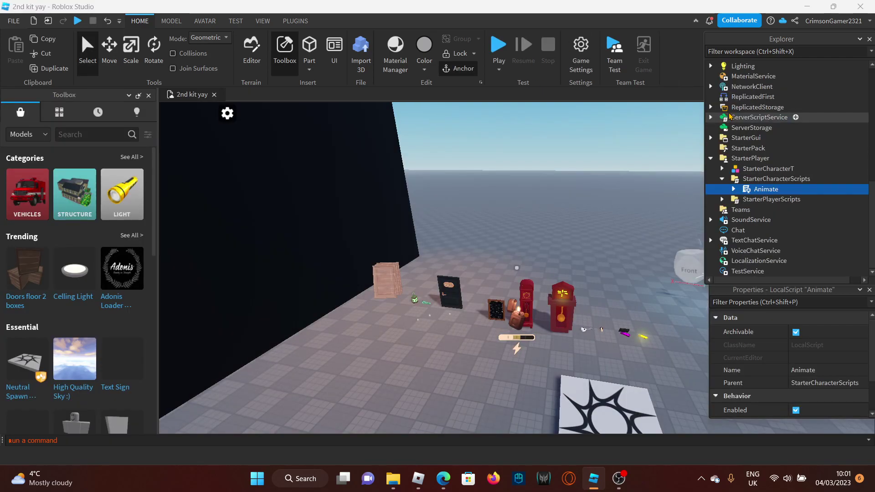
{"action": "left_click", "coordinate": [711, 138]}
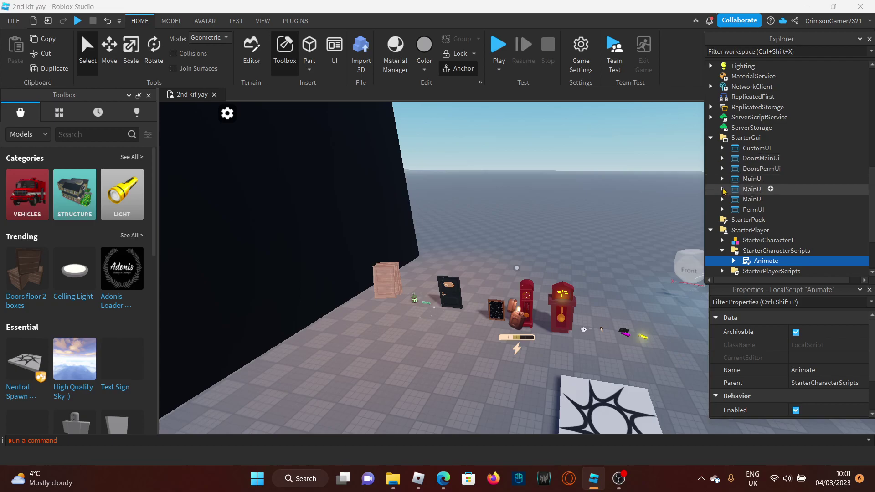
{"action": "left_click", "coordinate": [722, 158]}
{"action": "scroll", "coordinate": [729, 164], "scroll_direction": "down", "scroll_amount": 3}
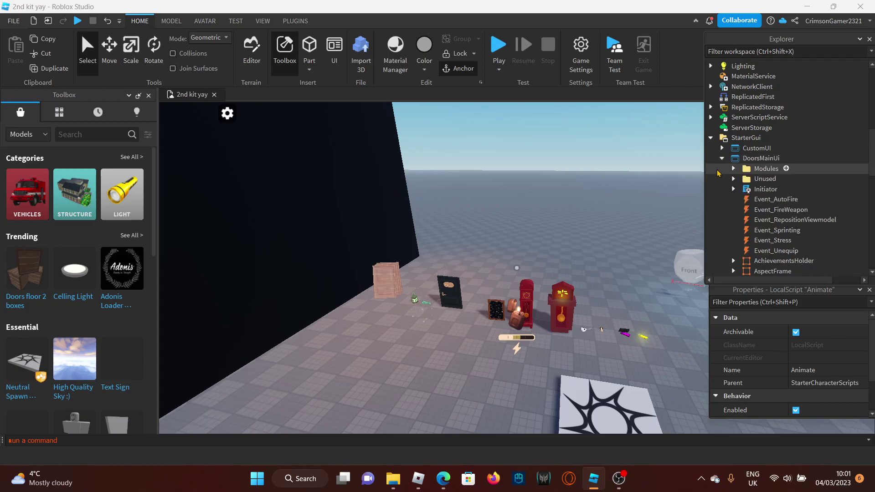
{"action": "scroll", "coordinate": [768, 228], "scroll_direction": "down", "scroll_amount": 3}
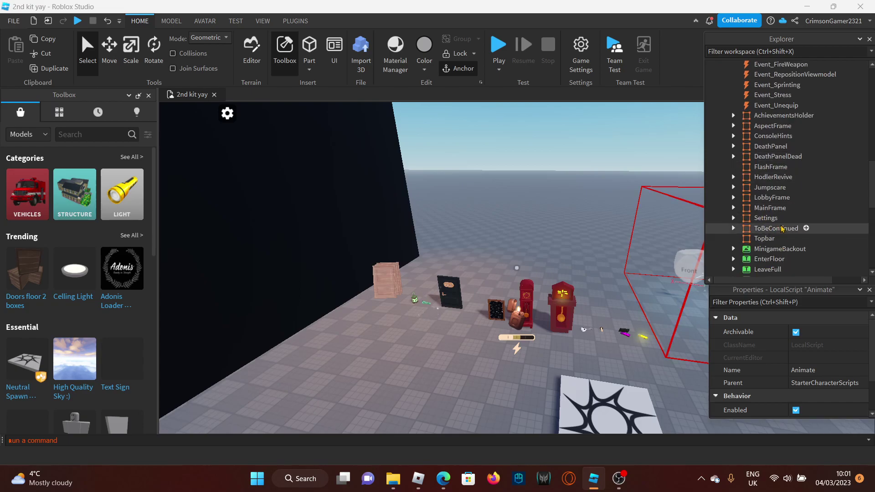
{"action": "left_click", "coordinate": [768, 219]}
{"action": "scroll", "coordinate": [791, 401], "scroll_direction": "down", "scroll_amount": 7}
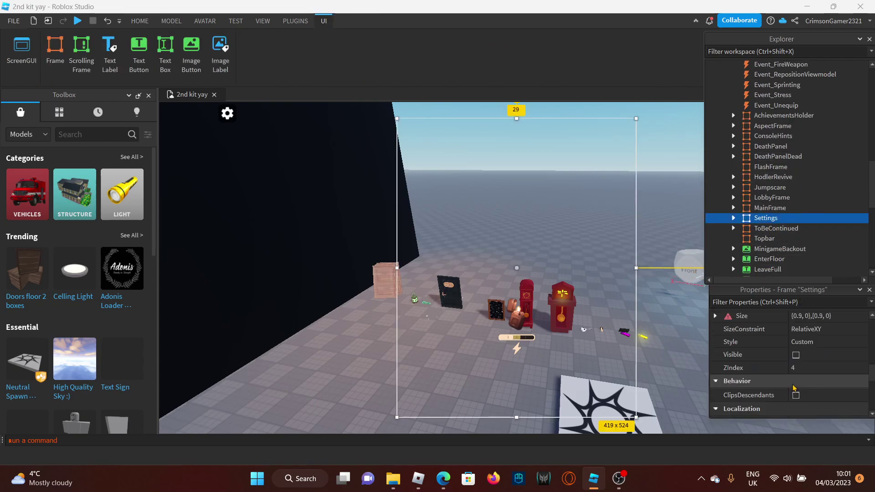
{"action": "left_click", "coordinate": [796, 355]}
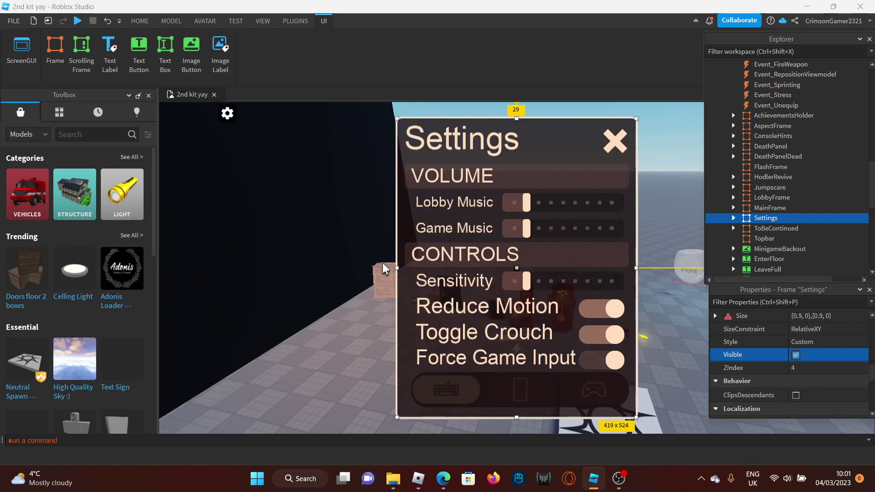
{"action": "left_click", "coordinate": [796, 355]}
Check the ToBeContinued frame of DoorsMainUi and look through the child frames of MainFrame
{"action": "left_click", "coordinate": [775, 228]}
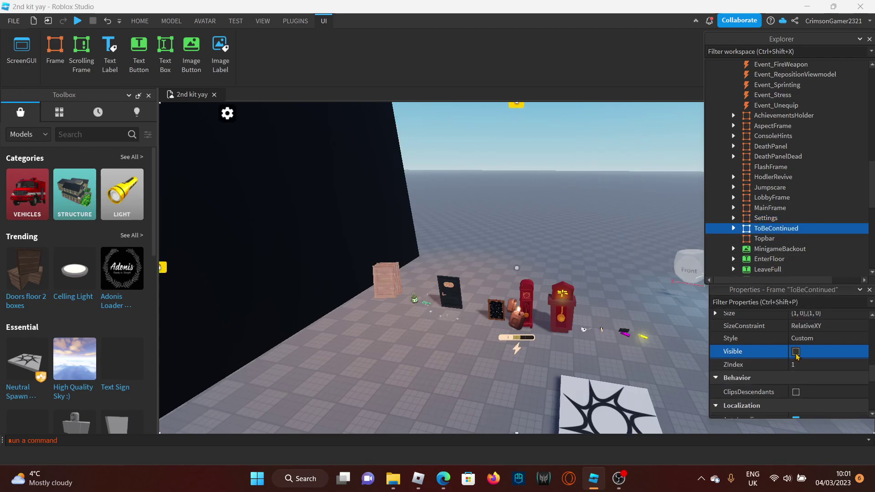
{"action": "left_click", "coordinate": [735, 210]}
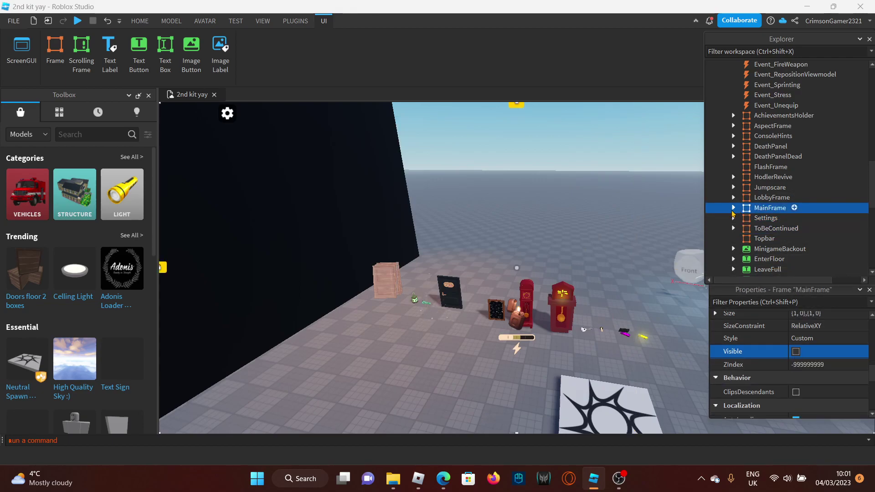
{"action": "left_click", "coordinate": [735, 209]}
{"action": "scroll", "coordinate": [738, 212], "scroll_direction": "down", "scroll_amount": 2}
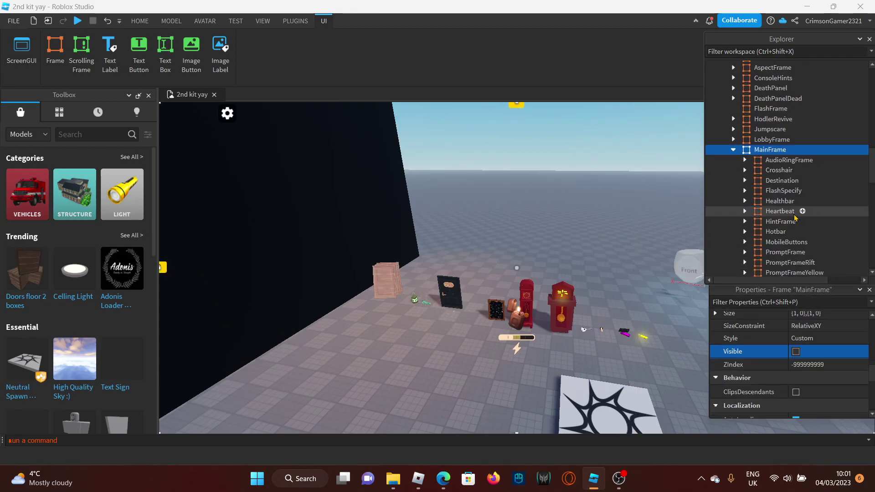
Check the Visible property of the BetterShape, BreakerPoles and Charge images inside MainFrame's FlashSpecify frame
{"action": "left_click", "coordinate": [745, 190]}
{"action": "left_click", "coordinate": [794, 211]}
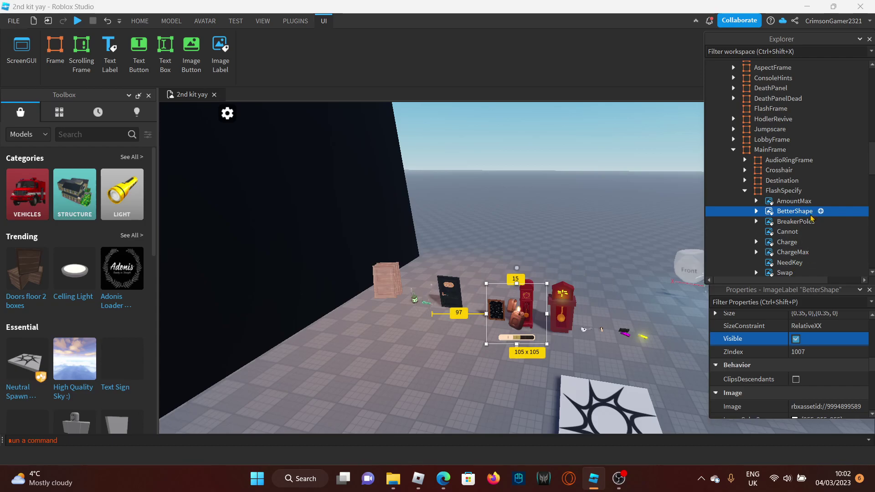
{"action": "left_click", "coordinate": [796, 340]}
{"action": "left_click", "coordinate": [786, 222]}
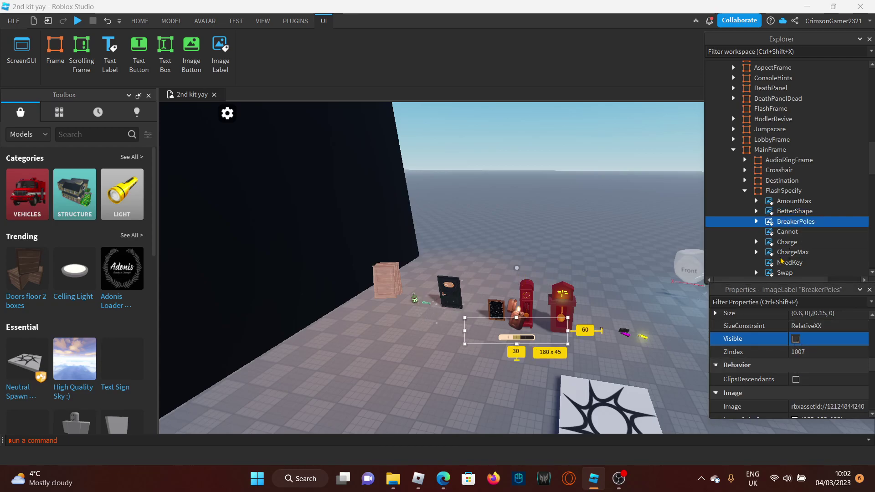
{"action": "left_click", "coordinate": [787, 242]}
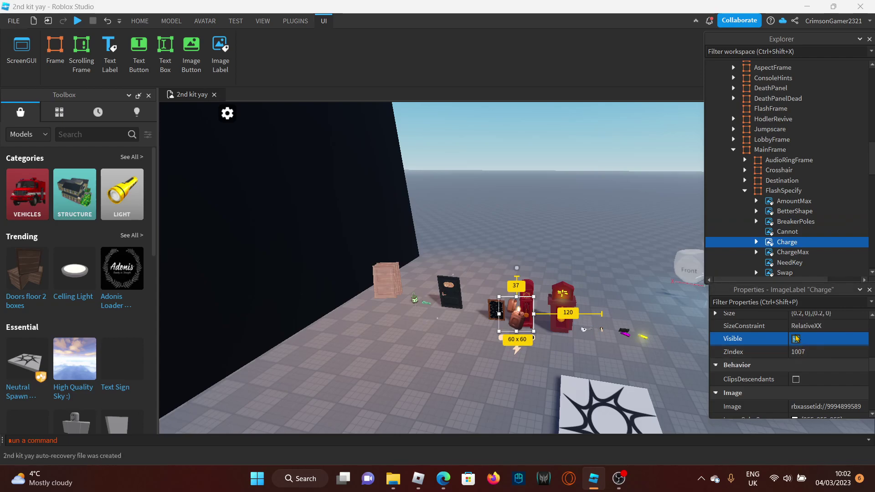
{"action": "scroll", "coordinate": [739, 232], "scroll_direction": "down", "scroll_amount": 3}
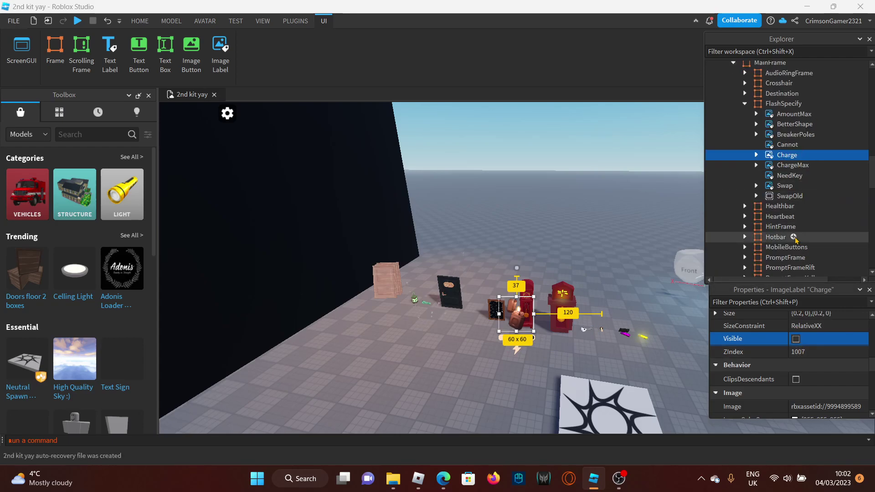
Check the Swap image of FlashSpecify and make the MobileButtons frame inside PromptFrameRift visible
{"action": "left_click", "coordinate": [785, 185]}
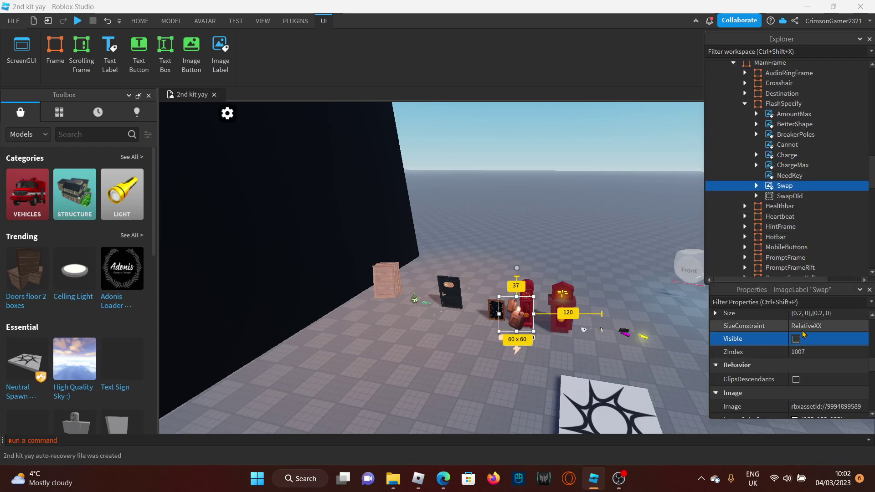
{"action": "scroll", "coordinate": [791, 253], "scroll_direction": "down", "scroll_amount": 3}
{"action": "left_click_drag", "start_coordinate": [787, 160], "coordinate": [790, 180]}
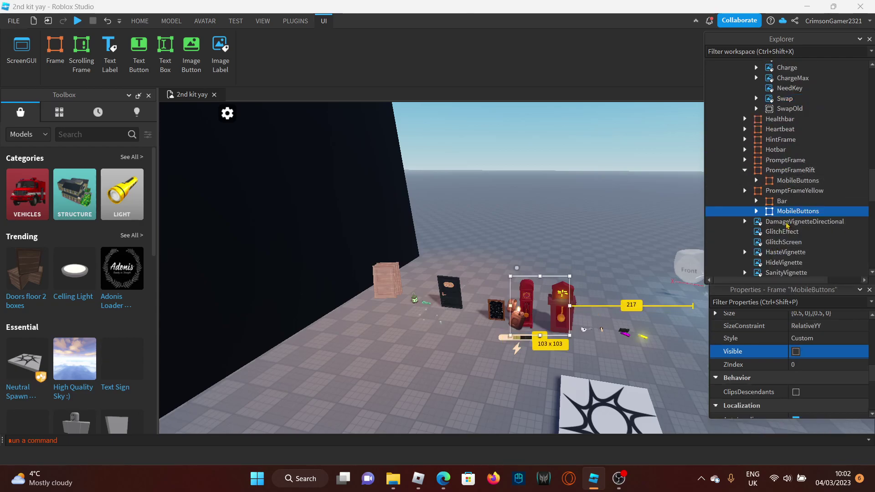
{"action": "left_click", "coordinate": [797, 352]}
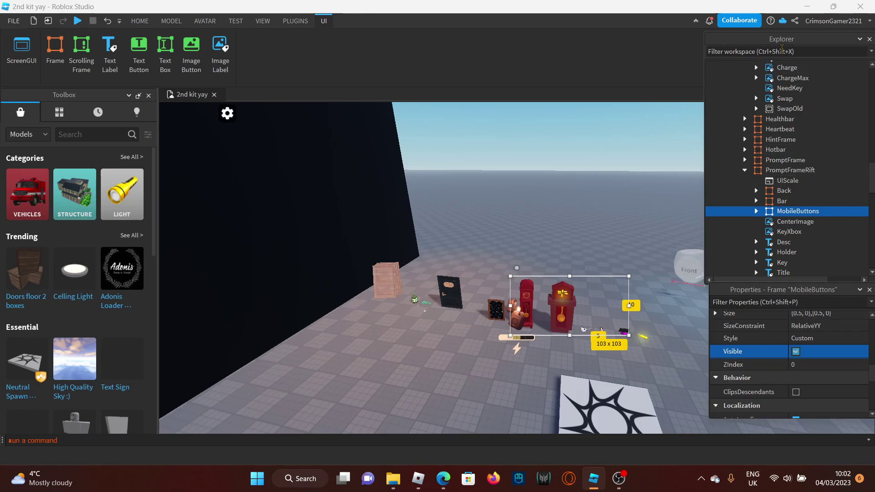
Move the Explorer and Properties windows aside, select PromptFrameYellow, and put both windows back to uncover the whole viewport
{"action": "left_click_drag", "start_coordinate": [783, 40], "coordinate": [622, 48]}
{"action": "left_click_drag", "start_coordinate": [792, 294], "coordinate": [604, 293]}
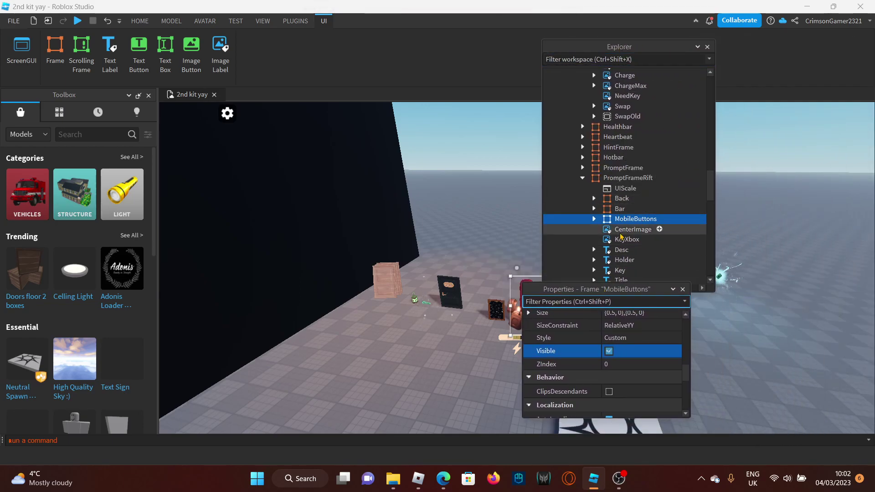
{"action": "scroll", "coordinate": [621, 234], "scroll_direction": "down", "scroll_amount": 1}
{"action": "scroll", "coordinate": [627, 230], "scroll_direction": "down", "scroll_amount": 4}
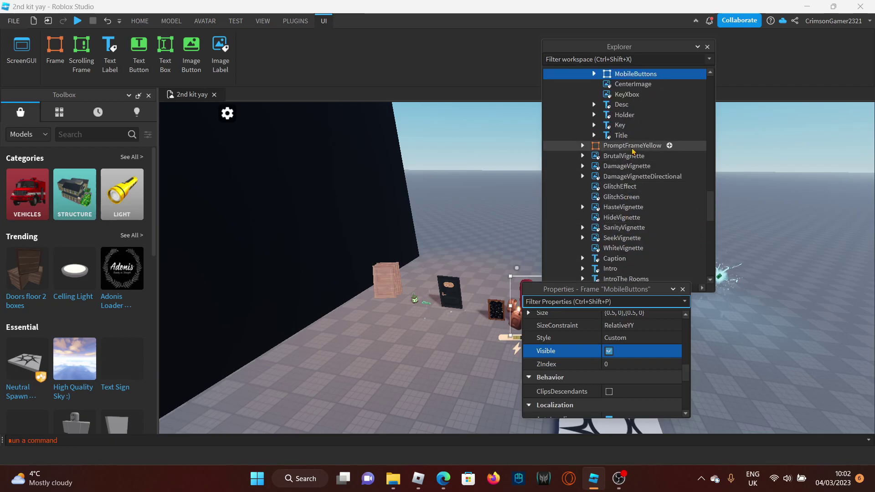
{"action": "left_click", "coordinate": [633, 147]}
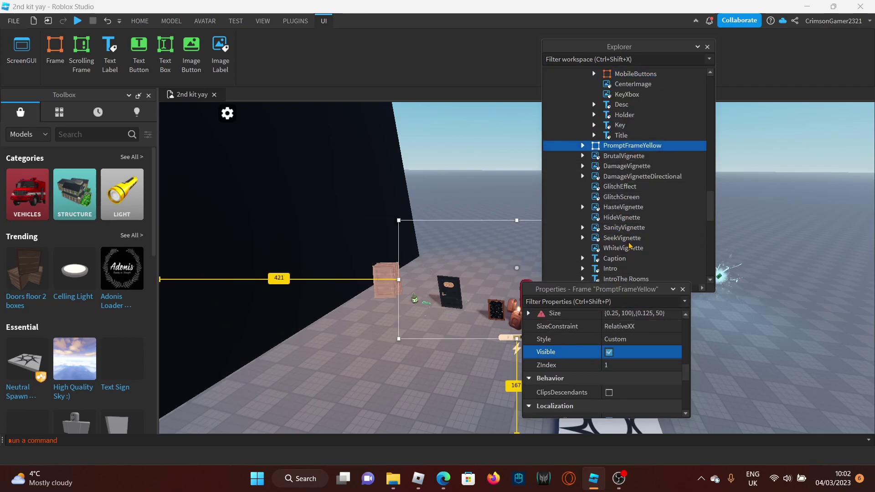
{"action": "left_click_drag", "start_coordinate": [648, 46], "coordinate": [809, 54]}
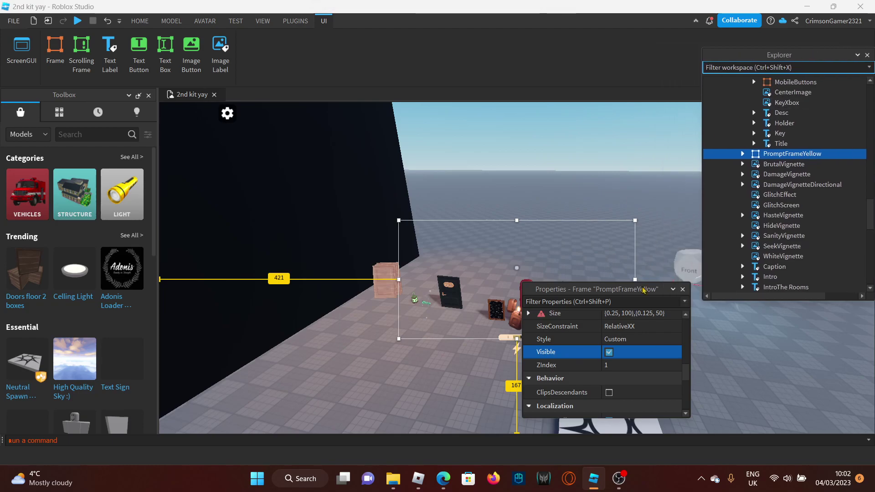
{"action": "left_click_drag", "start_coordinate": [641, 293], "coordinate": [784, 314]}
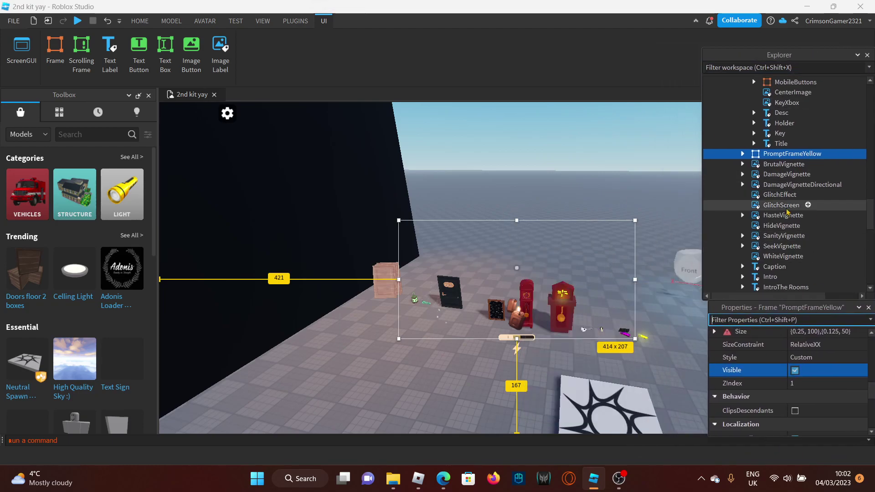
Collapse DoorsMainUi in StarterGui and expand the second MainUI
{"action": "scroll", "coordinate": [779, 206], "scroll_direction": "up", "scroll_amount": 3}
{"action": "scroll", "coordinate": [779, 205], "scroll_direction": "up", "scroll_amount": 15}
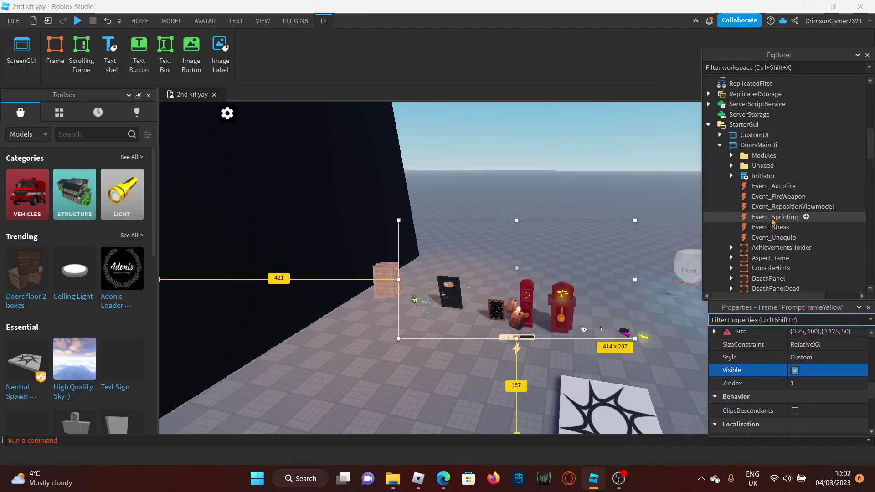
{"action": "left_click", "coordinate": [720, 204]}
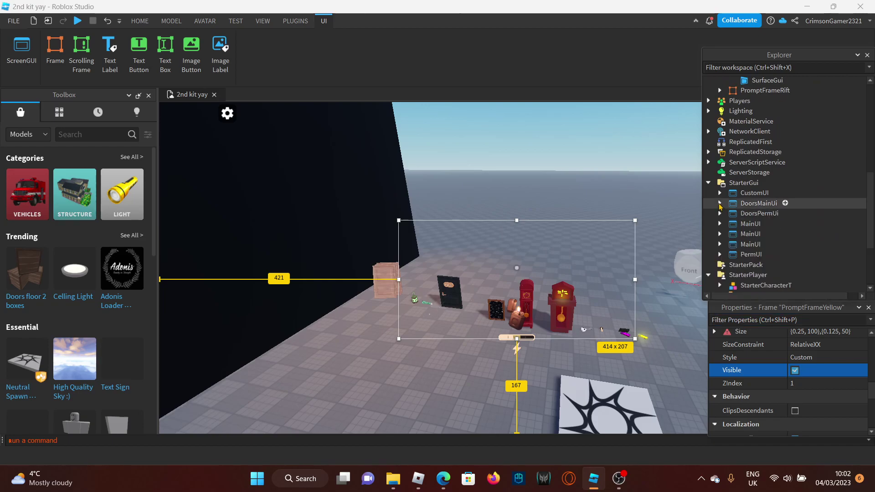
{"action": "left_click", "coordinate": [751, 234]}
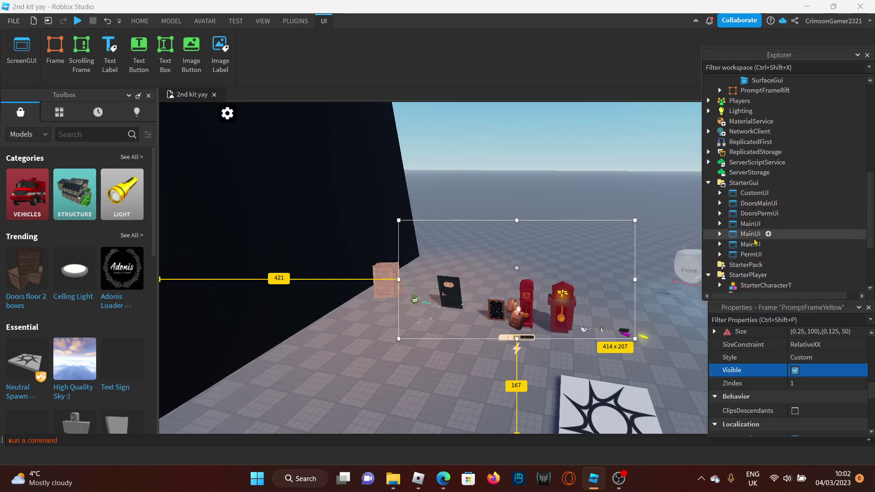
{"action": "left_click", "coordinate": [721, 234]}
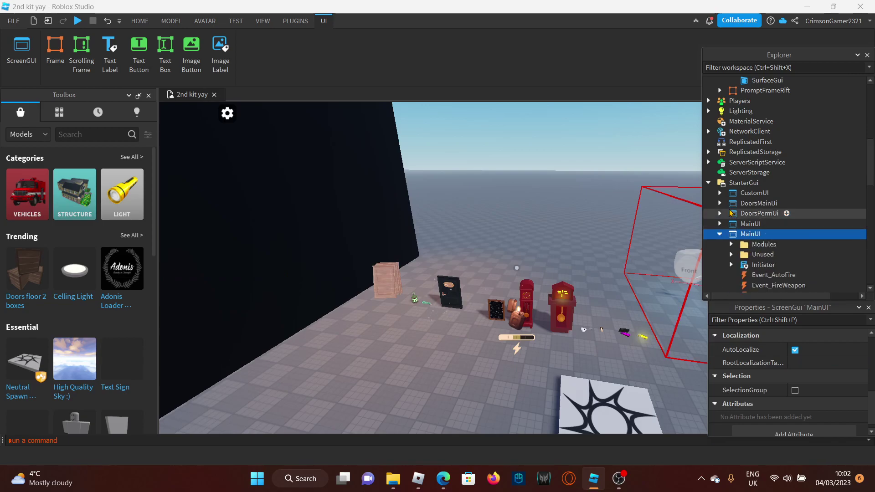
{"action": "scroll", "coordinate": [643, 266], "scroll_direction": "up", "scroll_amount": 2}
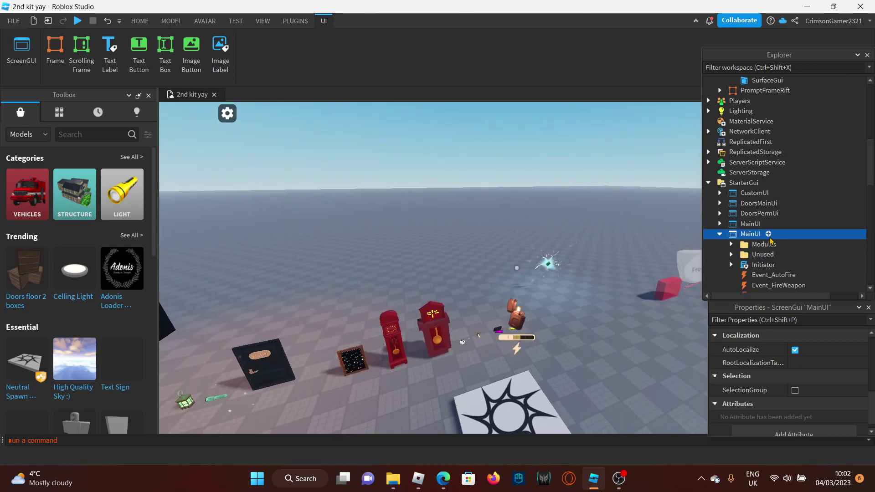
Check the FlashFrame of MainUI and expand its Jumpscare frame
{"action": "scroll", "coordinate": [770, 242], "scroll_direction": "down", "scroll_amount": 5}
{"action": "left_click", "coordinate": [752, 217]}
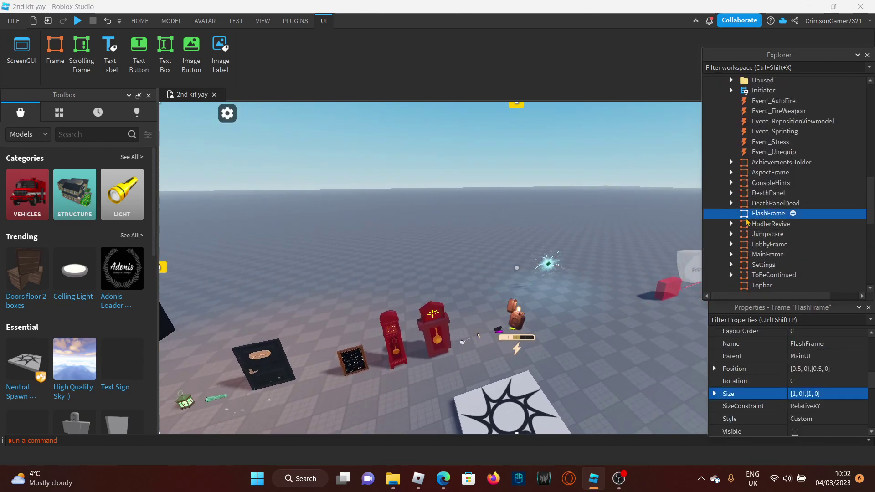
{"action": "left_click", "coordinate": [730, 235]}
{"action": "scroll", "coordinate": [770, 224], "scroll_direction": "down", "scroll_amount": 1}
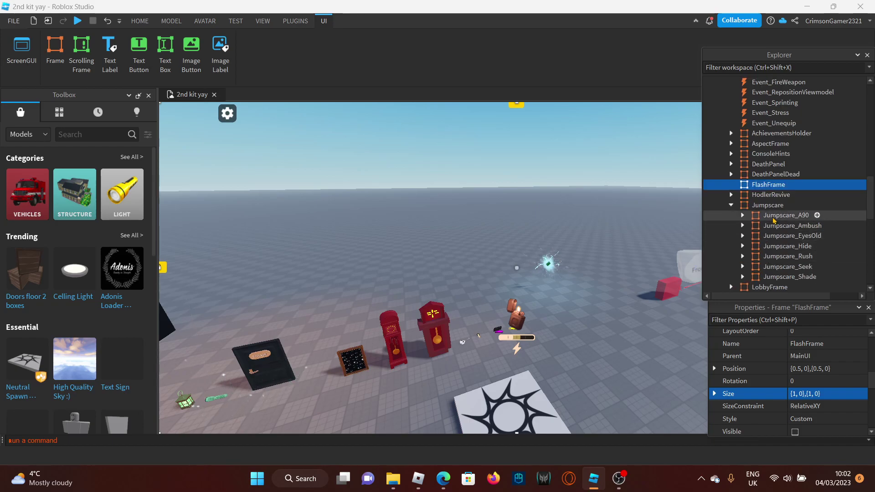
Show the Face image of Jumpscare_A90, shift it slightly down and left in the viewport, and hide it again
{"action": "left_click", "coordinate": [785, 215]}
{"action": "scroll", "coordinate": [825, 397], "scroll_direction": "down", "scroll_amount": 1}
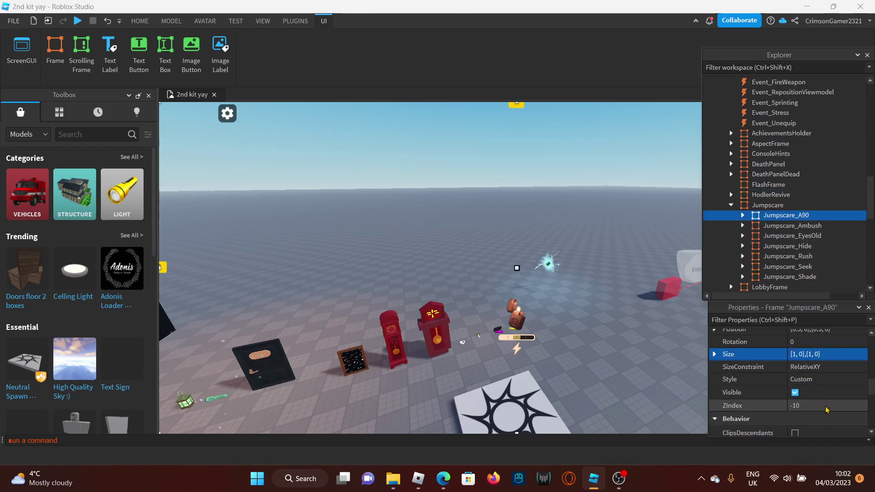
{"action": "left_click", "coordinate": [743, 215]}
{"action": "left_click", "coordinate": [775, 226]}
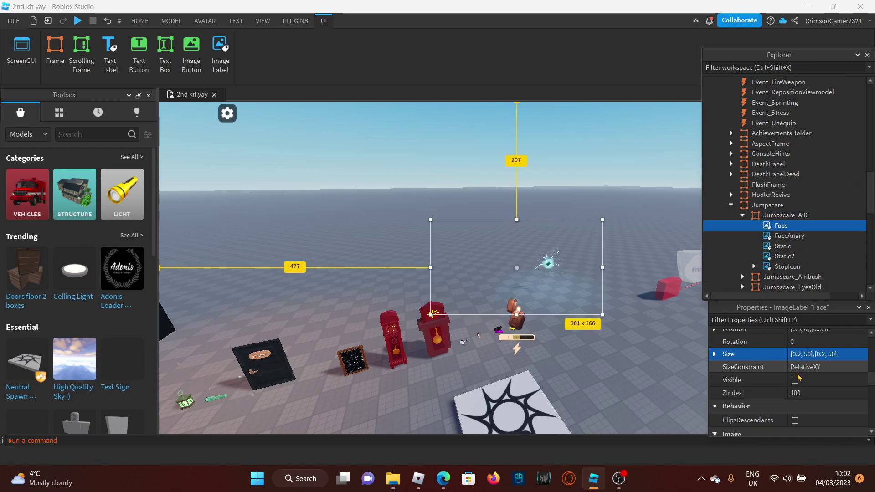
{"action": "left_click", "coordinate": [795, 380]}
{"action": "left_click_drag", "start_coordinate": [511, 274], "coordinate": [488, 300]}
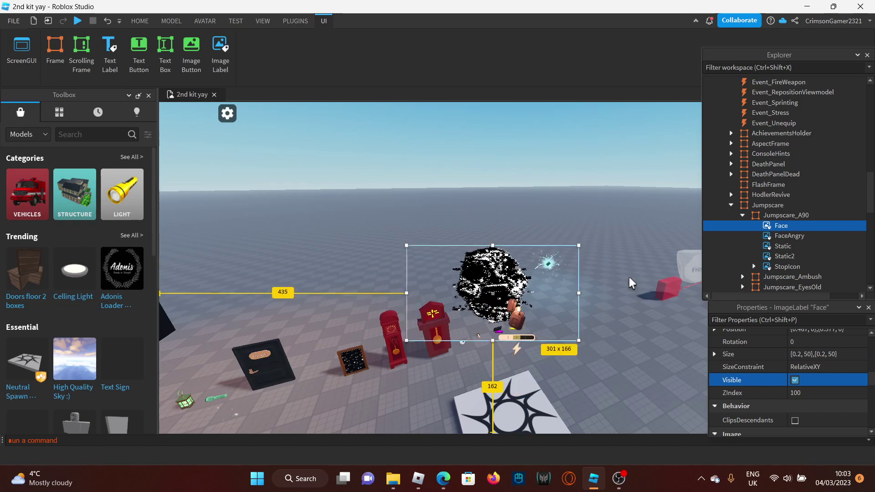
{"action": "left_click", "coordinate": [795, 380]}
Show the FaceAngry image of Jumpscare_A90, move it around the viewport to a spot slightly down and left, and hide it again
{"action": "left_click", "coordinate": [781, 236]}
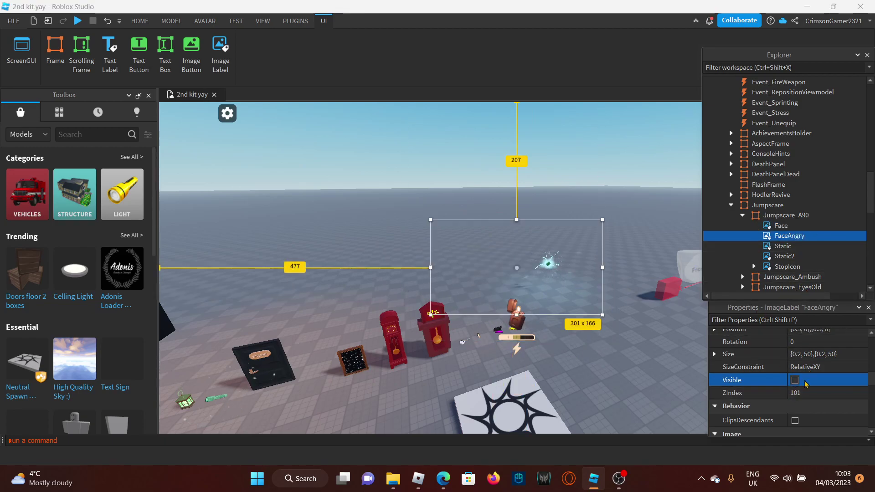
{"action": "left_click", "coordinate": [795, 381]}
{"action": "left_click_drag", "start_coordinate": [517, 310], "coordinate": [452, 292]}
{"action": "left_click_drag", "start_coordinate": [473, 241], "coordinate": [500, 273]}
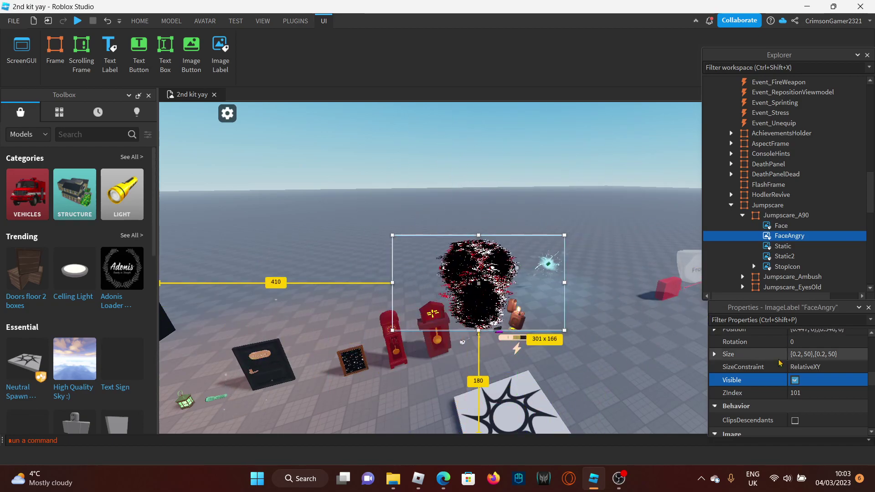
{"action": "left_click", "coordinate": [795, 380]}
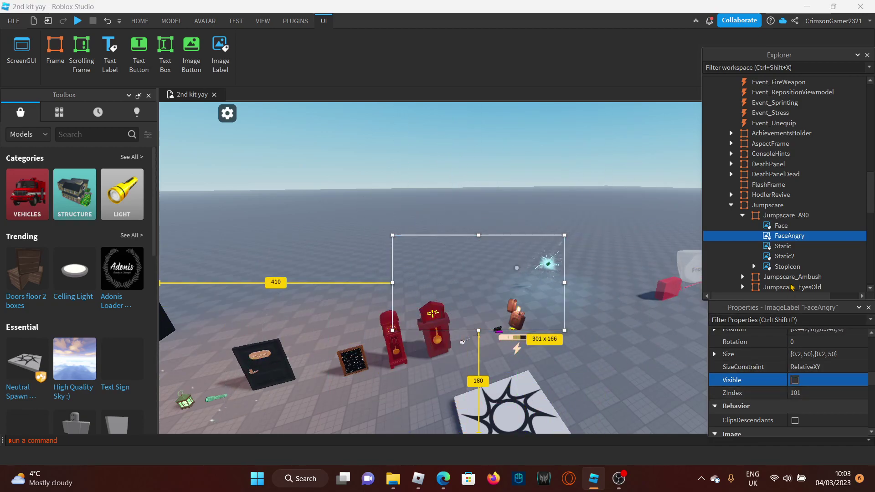
Check the Static and Static2 images, then show StopIcon, move it slightly below the viewport centre, and hide it again
{"action": "left_click", "coordinate": [783, 246]}
{"action": "left_click", "coordinate": [784, 256]}
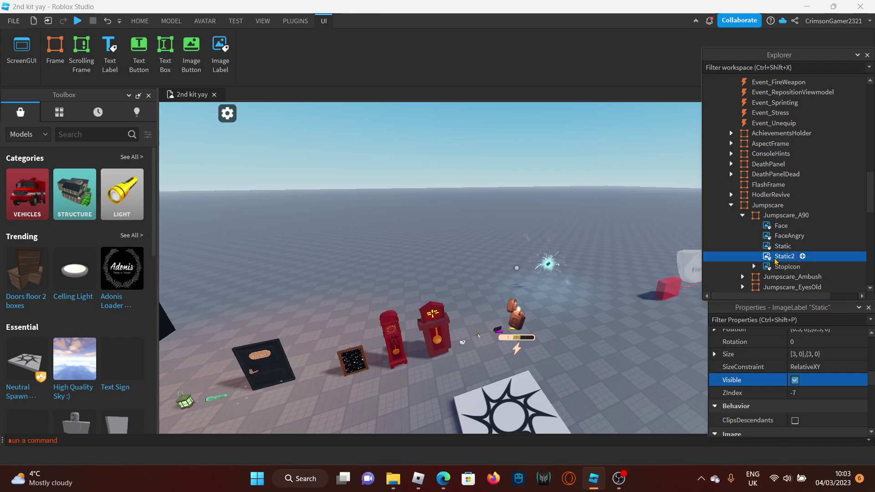
{"action": "left_click", "coordinate": [787, 267]}
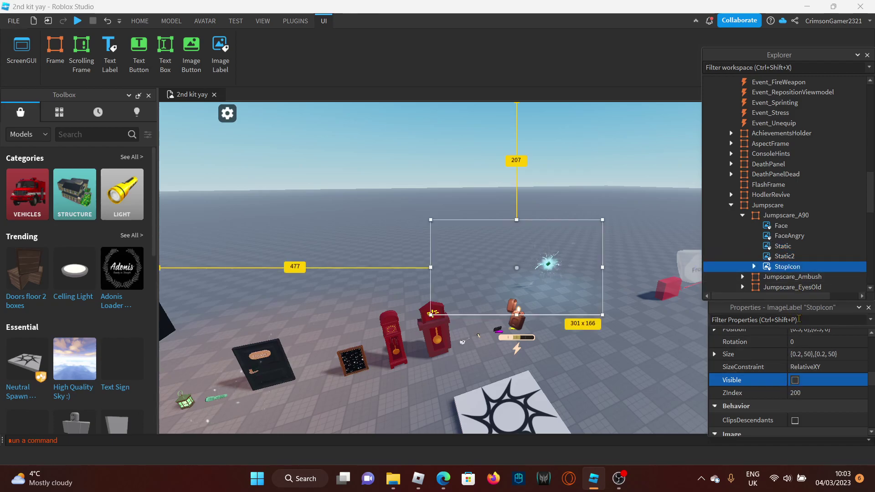
{"action": "left_click", "coordinate": [795, 380]}
{"action": "left_click_drag", "start_coordinate": [499, 275], "coordinate": [593, 30]}
{"action": "left_click_drag", "start_coordinate": [489, 71], "coordinate": [524, 279]}
{"action": "left_click", "coordinate": [796, 380]}
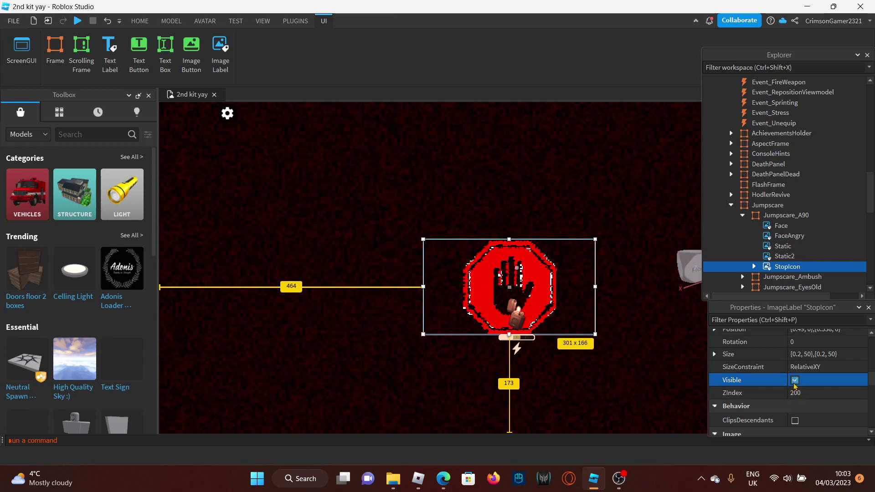
Preview the Jumpscare_EyesOld frame by making it visible, and hide it again
{"action": "scroll", "coordinate": [784, 242], "scroll_direction": "down", "scroll_amount": 3}
{"action": "left_click", "coordinate": [785, 229]}
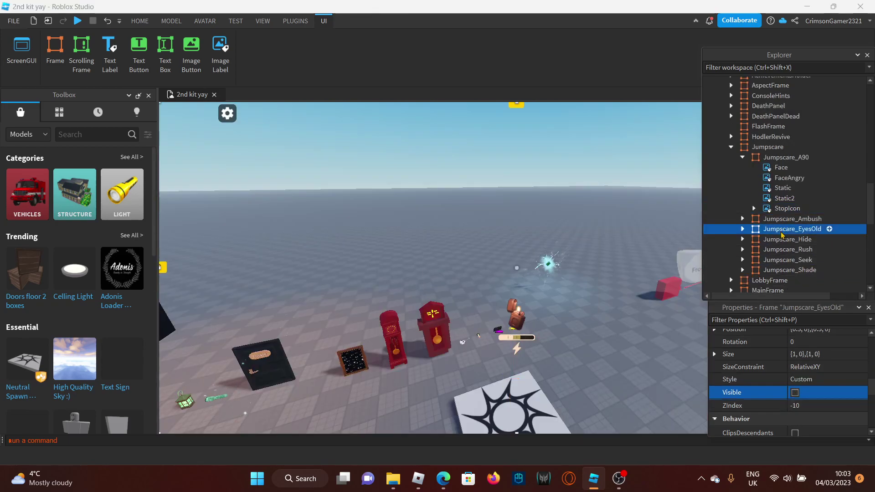
{"action": "left_click", "coordinate": [795, 393]}
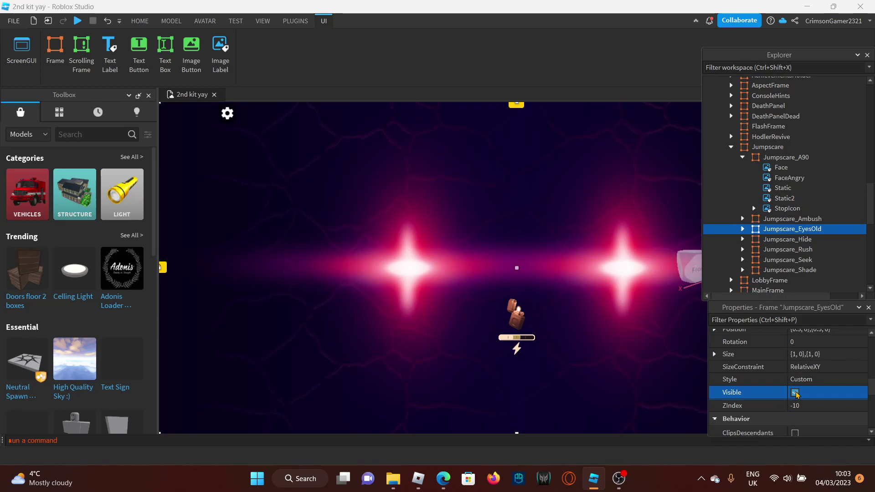
{"action": "left_click", "coordinate": [795, 393]}
Preview the Jumpscare_Shade and Jumpscare_Seek frames one after the other by toggling their visibility on and off
{"action": "left_click", "coordinate": [799, 270]}
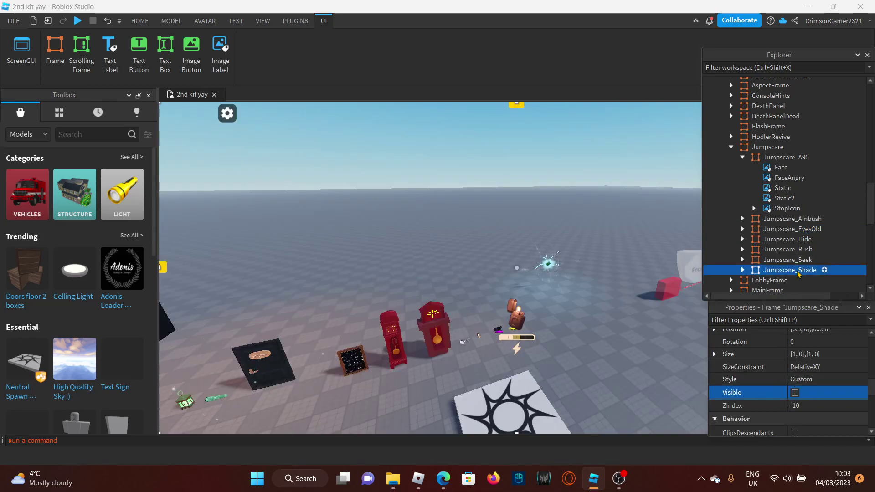
{"action": "left_click", "coordinate": [795, 393]}
{"action": "left_click", "coordinate": [796, 393]}
{"action": "left_click", "coordinate": [821, 259]}
{"action": "left_click", "coordinate": [795, 393]}
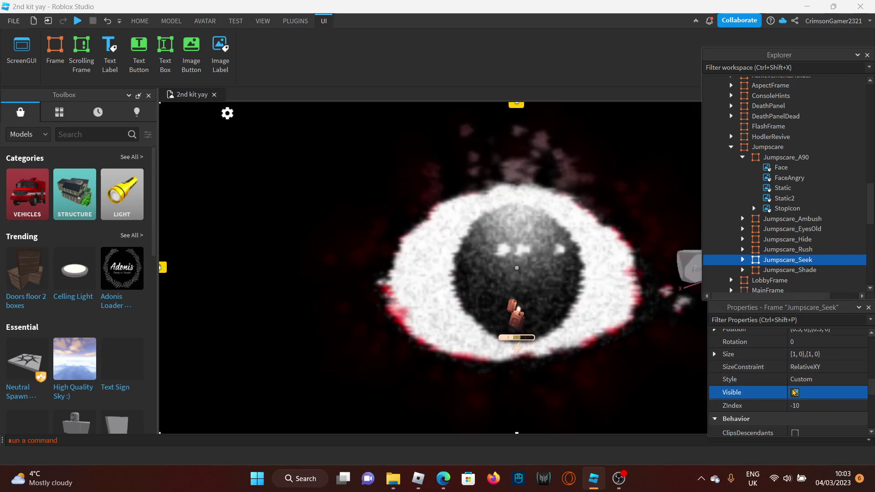
{"action": "left_click", "coordinate": [795, 392]}
Check the Jumpscare_Hide frame and preview Jumpscare_Rush by switching its visibility on and off
{"action": "left_click", "coordinate": [816, 239]}
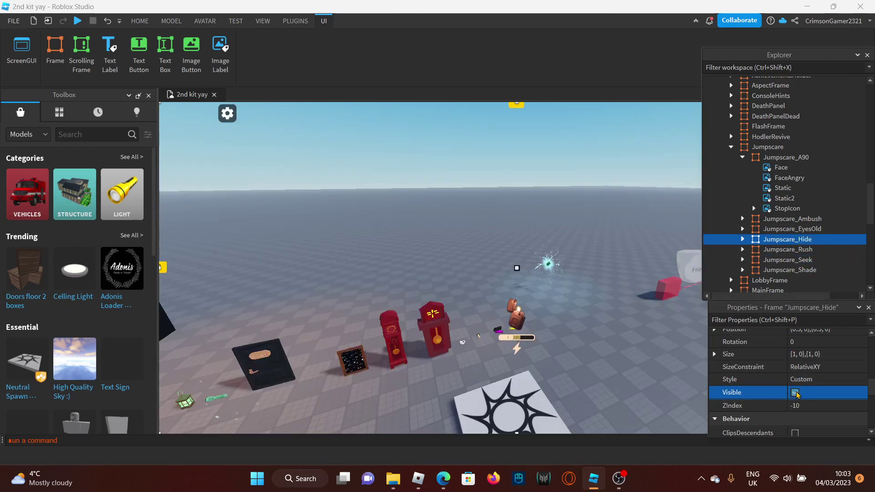
{"action": "key", "text": "Down"}
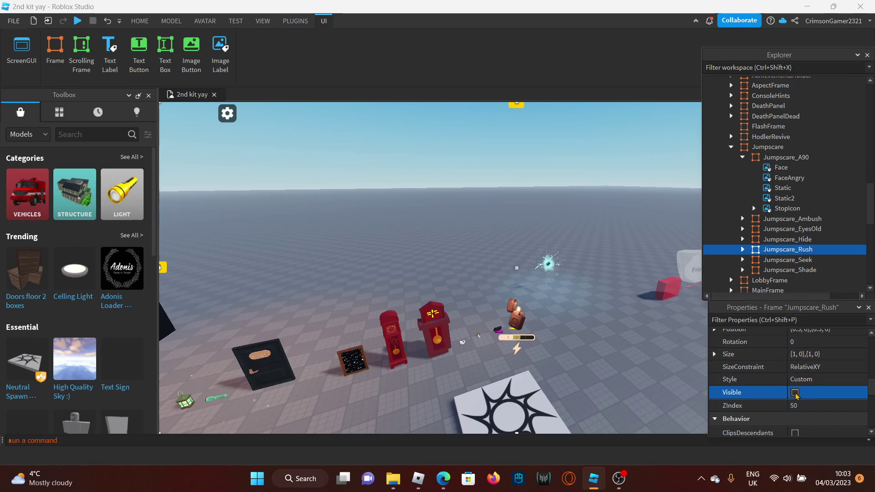
{"action": "left_click", "coordinate": [795, 393]}
{"action": "left_click", "coordinate": [795, 392]}
Expand LobbyFrame in MainUI, preview its Achievements frame by making it visible, and hide it again
{"action": "scroll", "coordinate": [727, 263], "scroll_direction": "down", "scroll_amount": 1}
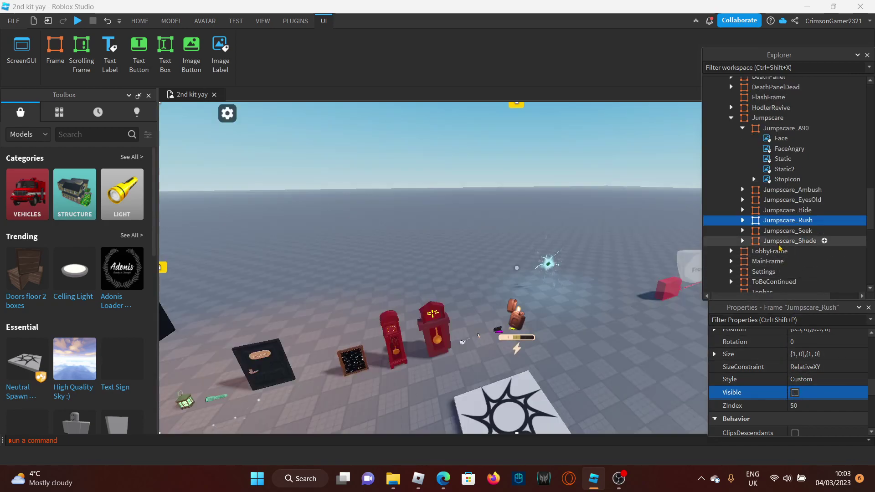
{"action": "left_click", "coordinate": [731, 252]}
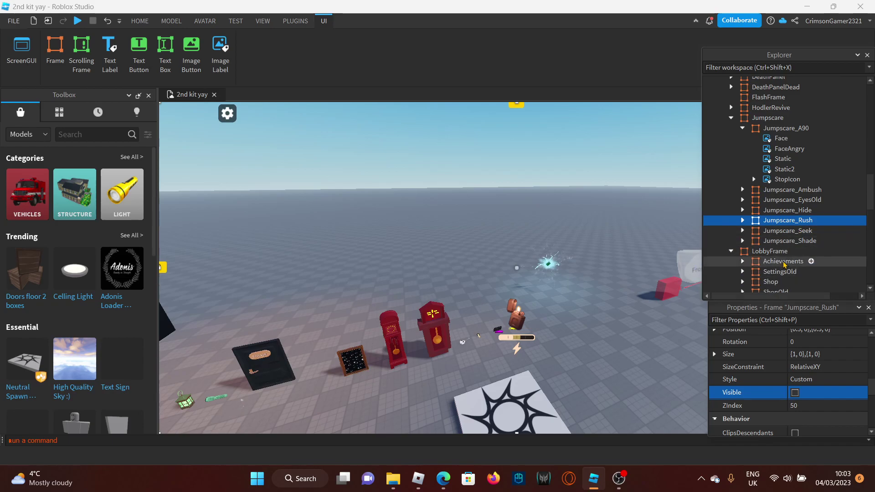
{"action": "scroll", "coordinate": [771, 208], "scroll_direction": "down", "scroll_amount": 2}
{"action": "left_click", "coordinate": [772, 209]}
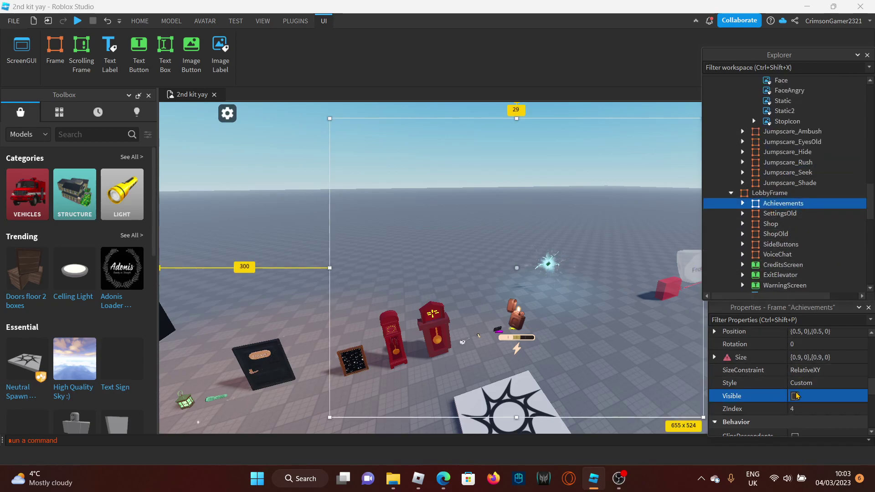
{"action": "left_click", "coordinate": [795, 396]}
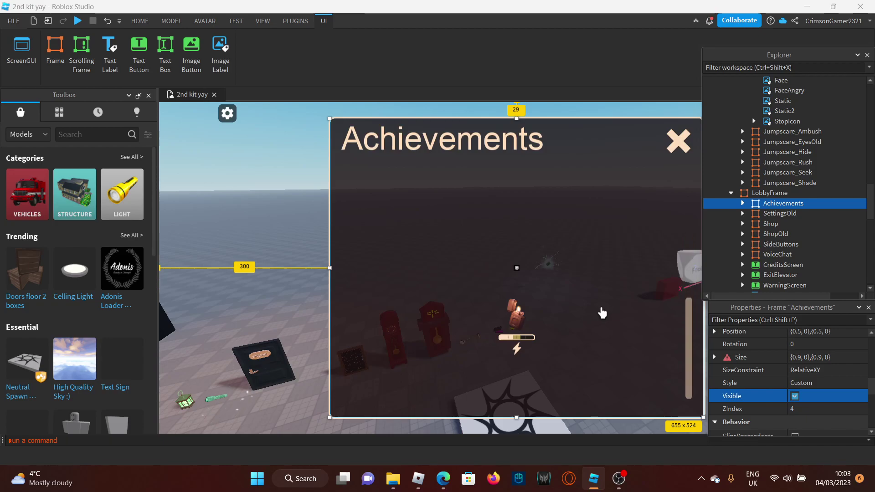
{"action": "left_click", "coordinate": [795, 397]}
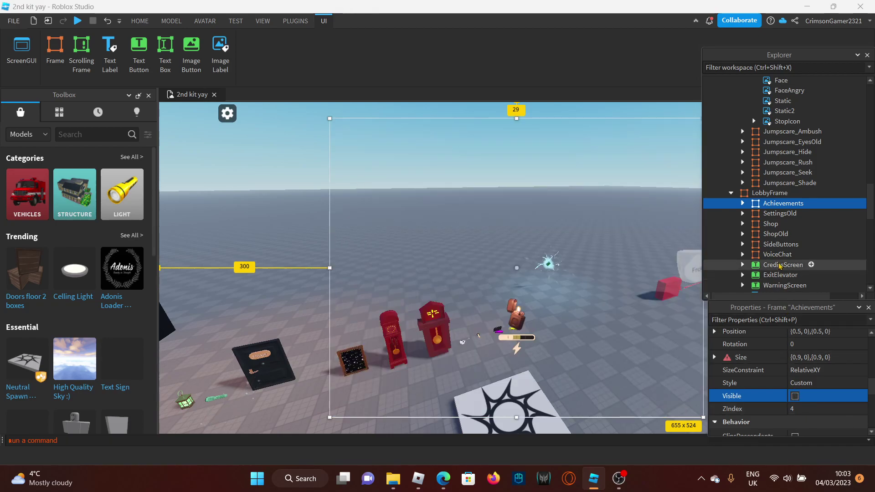
Preview the SettingsOld and Shop frames in LobbyFrame one after the other by toggling their visibility on and off
{"action": "left_click", "coordinate": [781, 213]}
{"action": "left_click", "coordinate": [795, 394]}
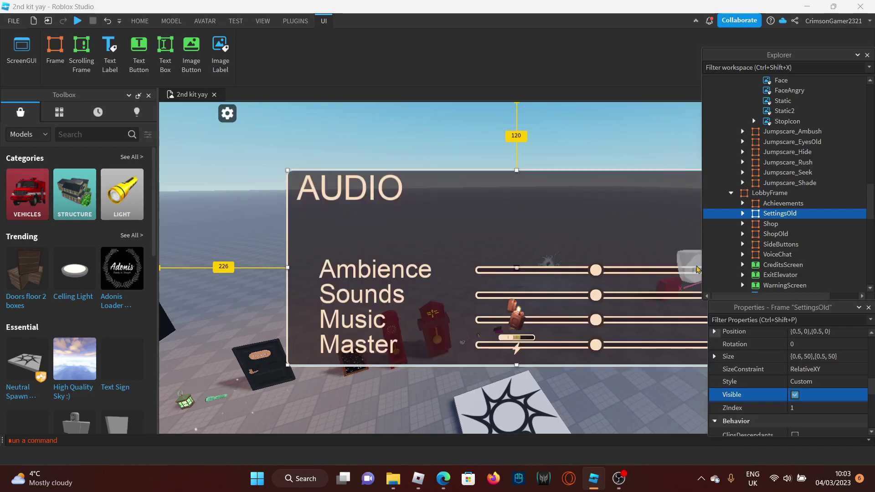
{"action": "left_click", "coordinate": [795, 395]}
{"action": "left_click", "coordinate": [771, 224]}
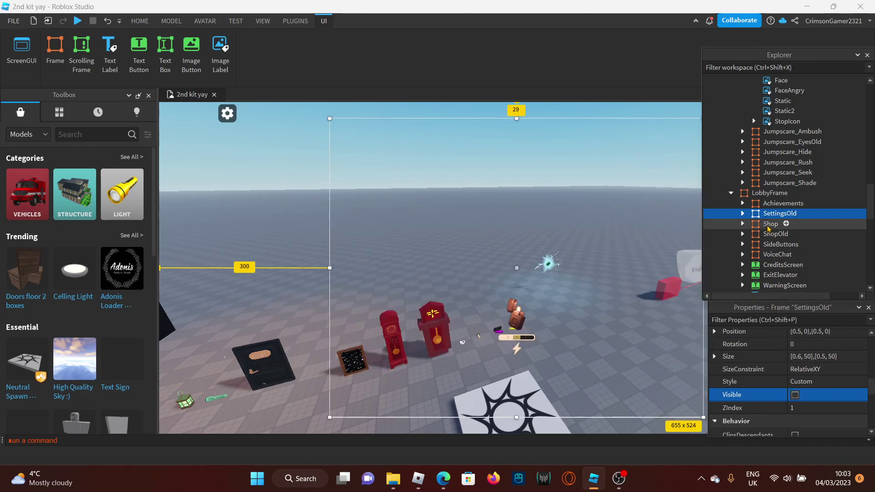
{"action": "left_click", "coordinate": [795, 396]}
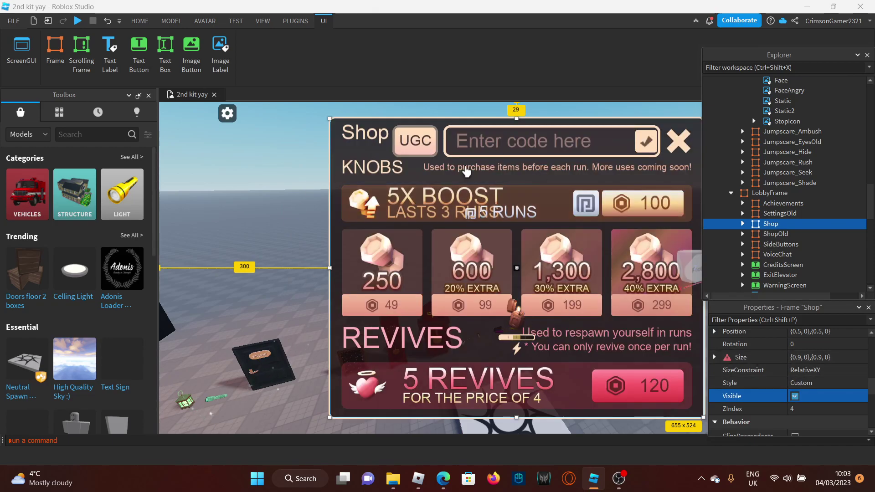
{"action": "left_click", "coordinate": [794, 396]}
Preview LobbyFrame's ShopOld and SideButtons frames in turn by making each visible and hiding it again
{"action": "left_click", "coordinate": [775, 234]}
{"action": "left_click", "coordinate": [795, 395]}
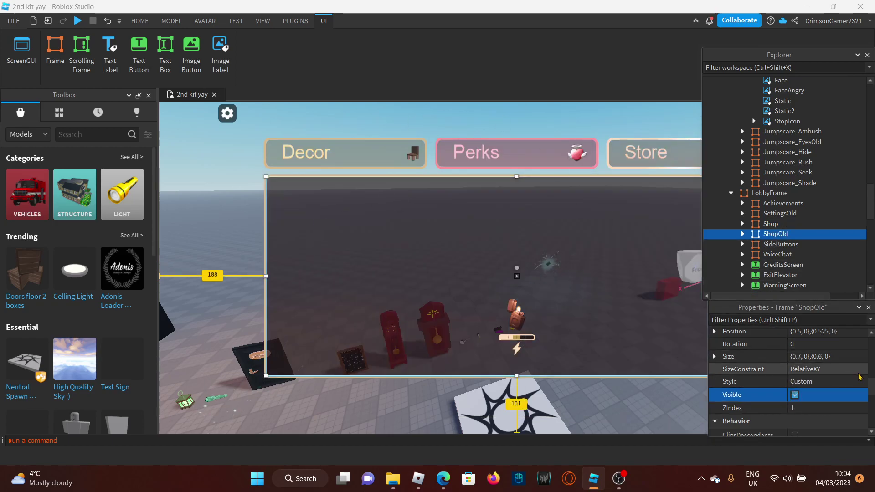
{"action": "left_click", "coordinate": [796, 395]}
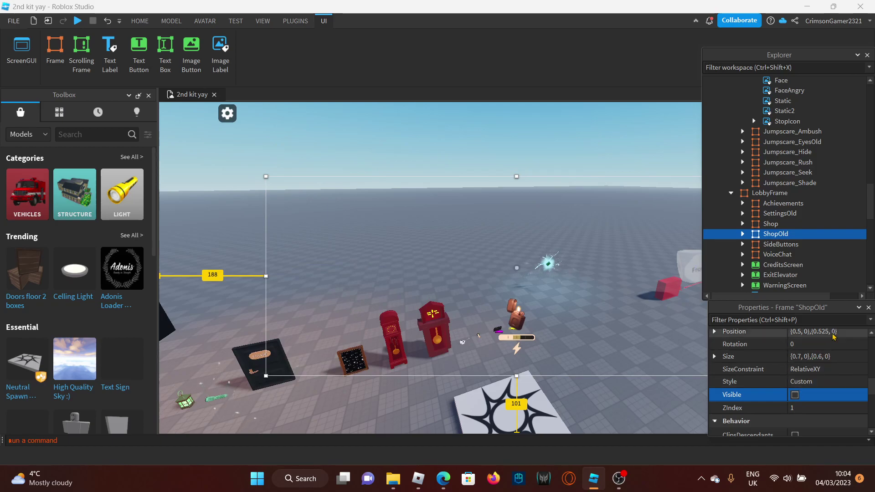
{"action": "left_click", "coordinate": [780, 245]}
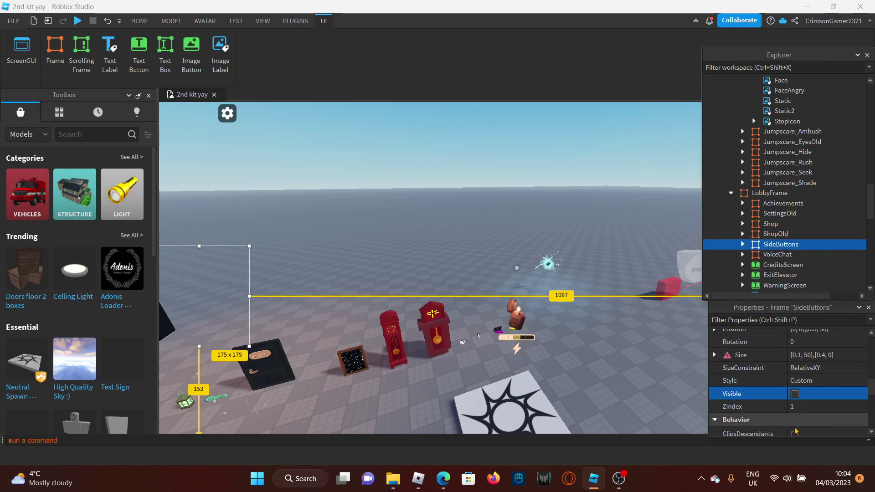
{"action": "left_click", "coordinate": [796, 395]}
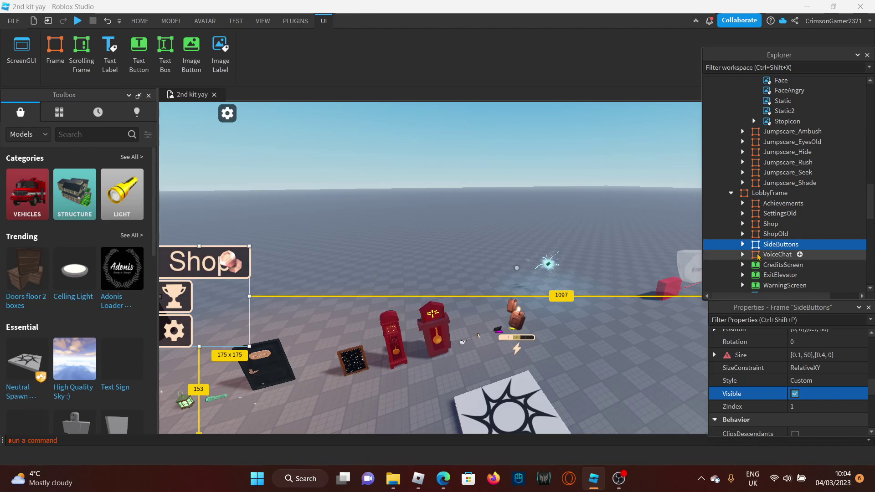
{"action": "left_click", "coordinate": [796, 394]}
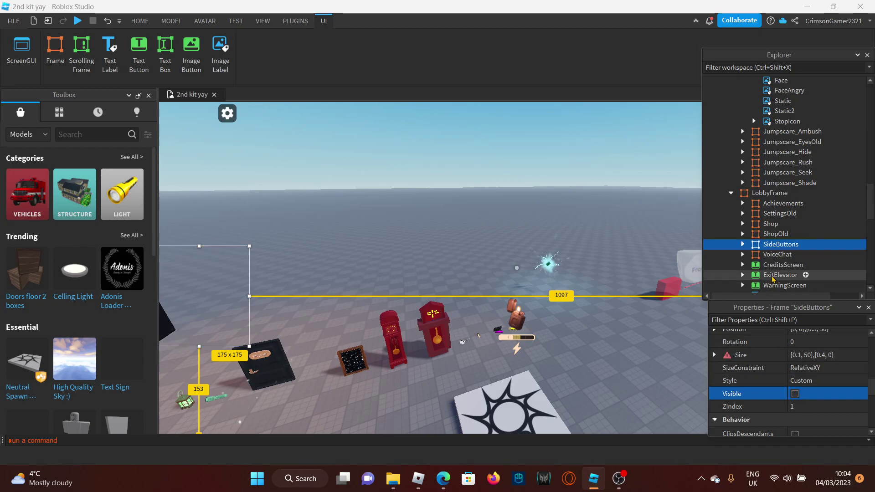
Show and hide the VoiceChat frame and the CreditsScreen button in LobbyFrame to preview them
{"action": "left_click", "coordinate": [777, 255]}
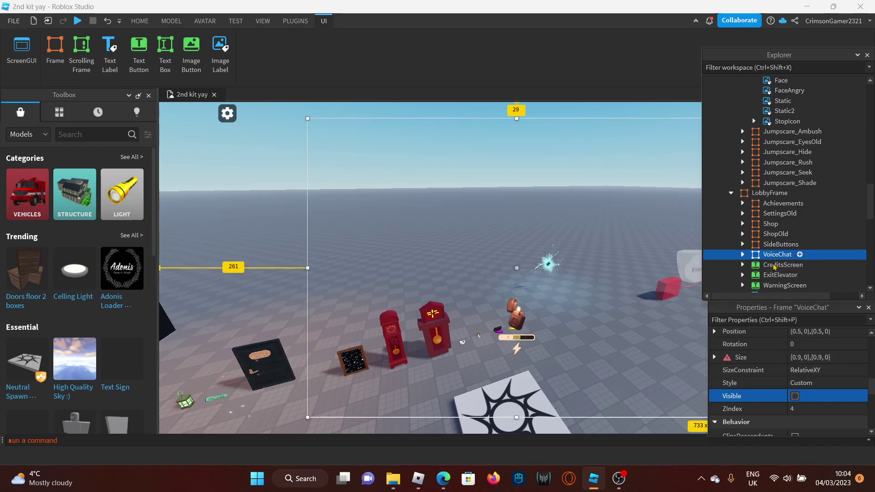
{"action": "left_click", "coordinate": [795, 396]}
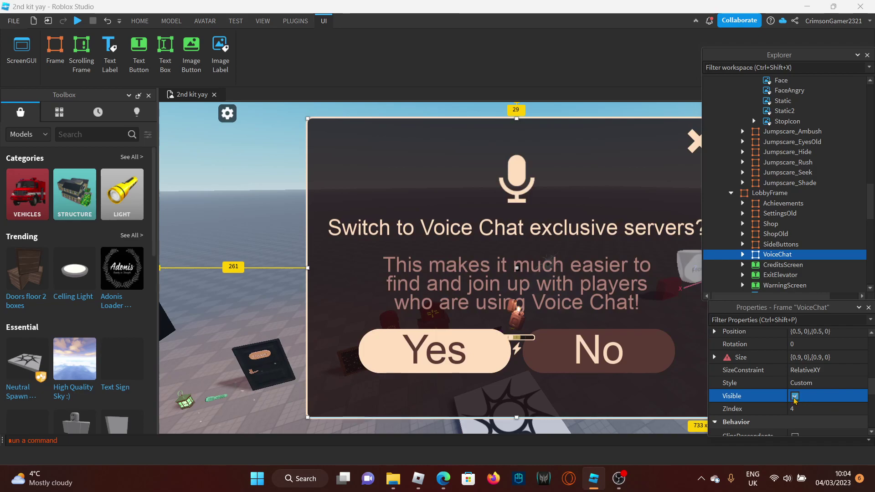
{"action": "left_click", "coordinate": [796, 396]}
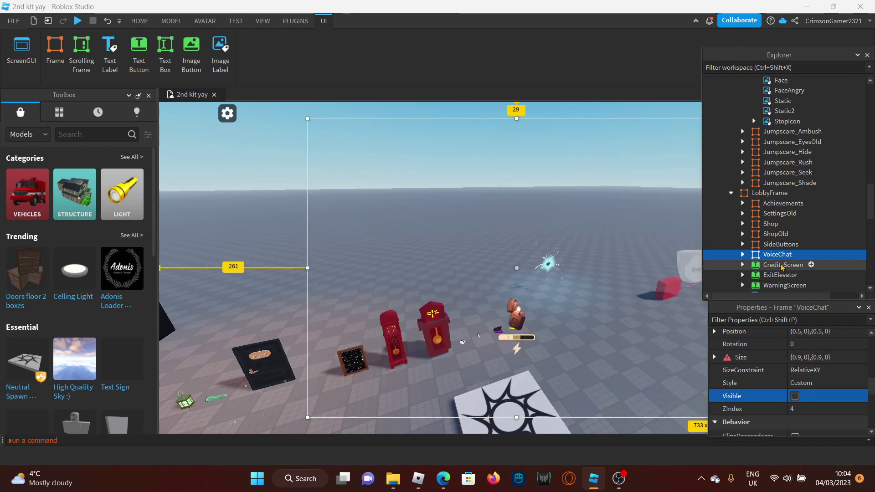
{"action": "left_click", "coordinate": [782, 265]}
{"action": "left_click", "coordinate": [796, 433]}
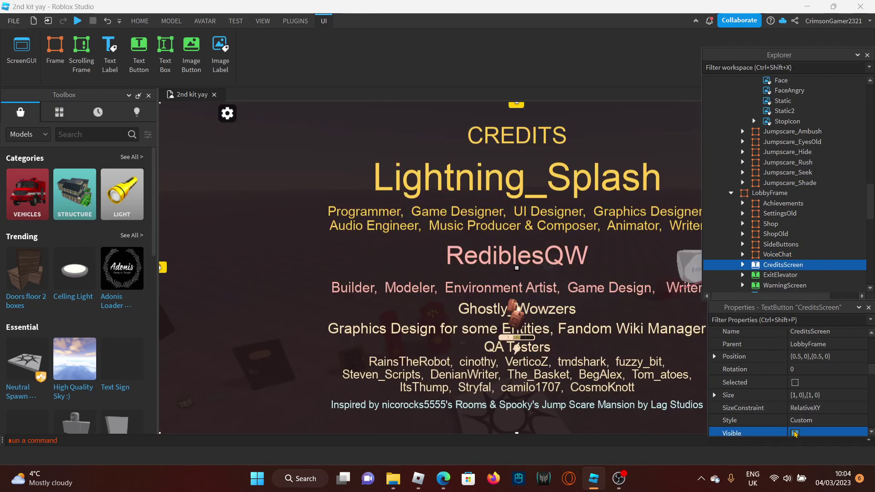
{"action": "left_click", "coordinate": [795, 430]}
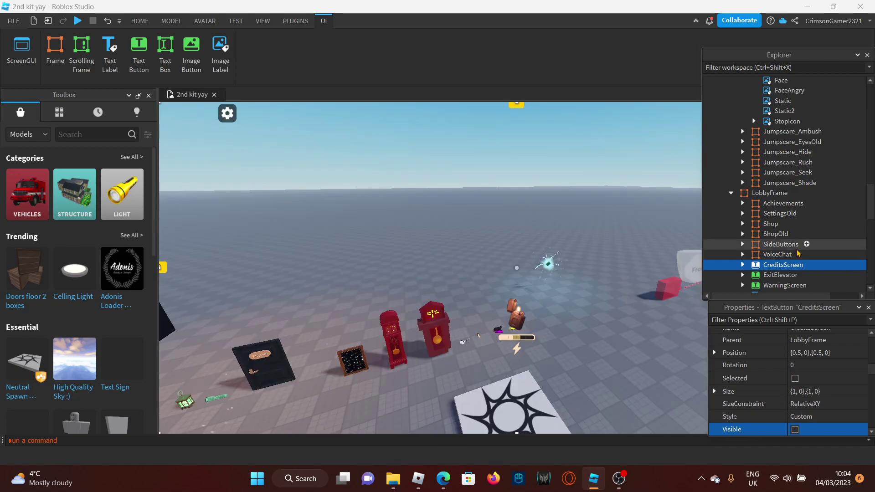
Check the LobbyTip text label in LobbyFrame by switching its visibility on and off
{"action": "scroll", "coordinate": [781, 244], "scroll_direction": "down", "scroll_amount": 3}
{"action": "scroll", "coordinate": [781, 244], "scroll_direction": "down", "scroll_amount": 1}
{"action": "left_click", "coordinate": [780, 211]}
{"action": "scroll", "coordinate": [793, 388], "scroll_direction": "down", "scroll_amount": 2}
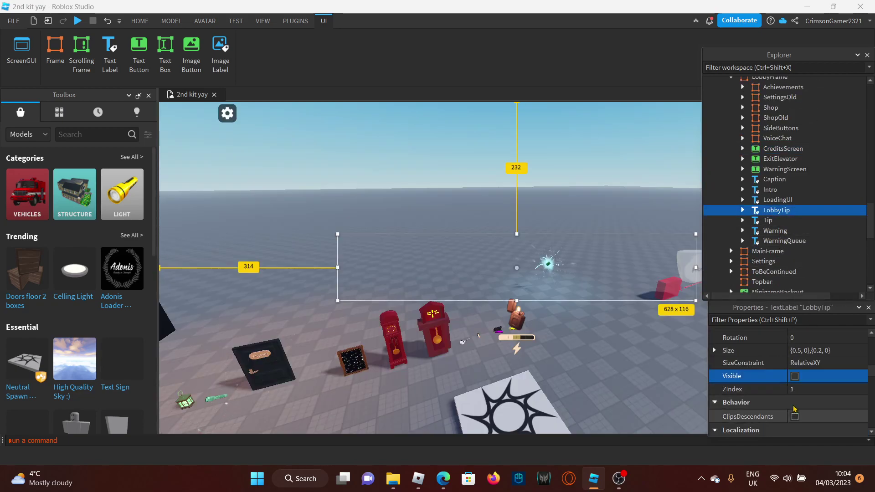
{"action": "left_click", "coordinate": [795, 380]}
{"action": "left_click", "coordinate": [795, 380]}
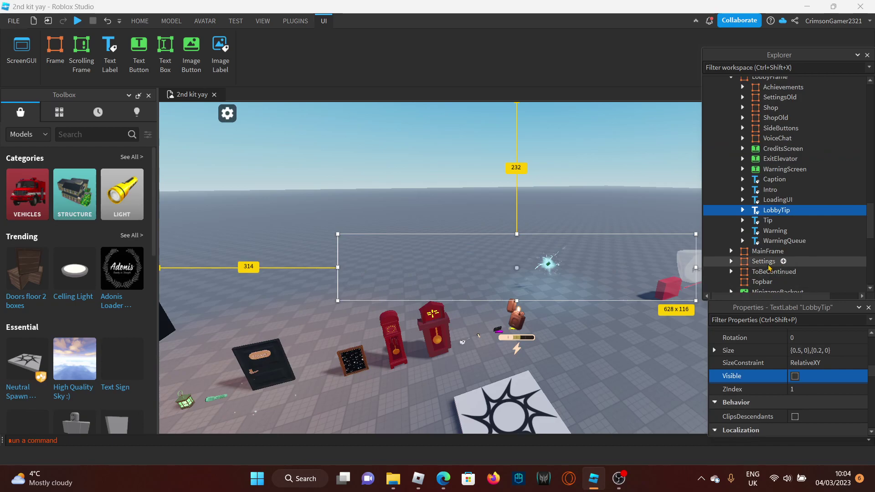
Preview the Settings frame in MainUI by making it visible, and hide it again
{"action": "scroll", "coordinate": [769, 269], "scroll_direction": "down", "scroll_amount": 2}
{"action": "left_click", "coordinate": [764, 203]}
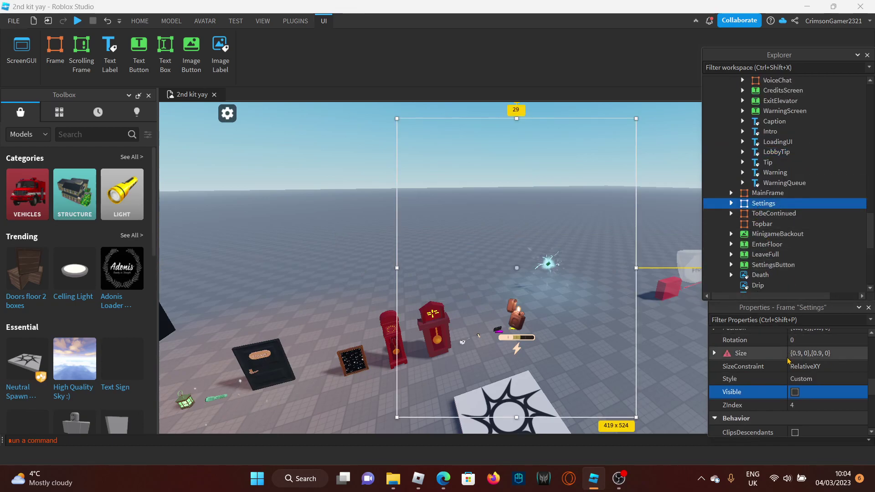
{"action": "left_click", "coordinate": [795, 393]}
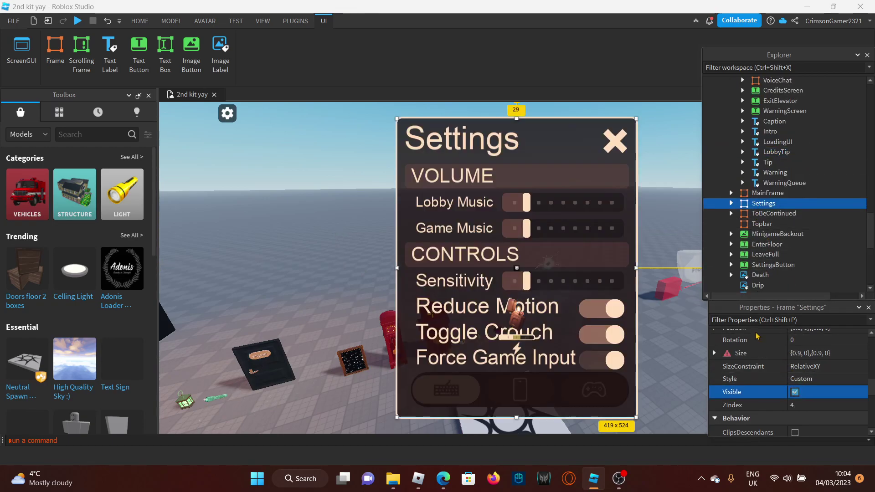
{"action": "left_click", "coordinate": [797, 393]}
Check the Topbar and ToBeContinued frames in MainUI by switching their visibility
{"action": "left_click", "coordinate": [763, 224]}
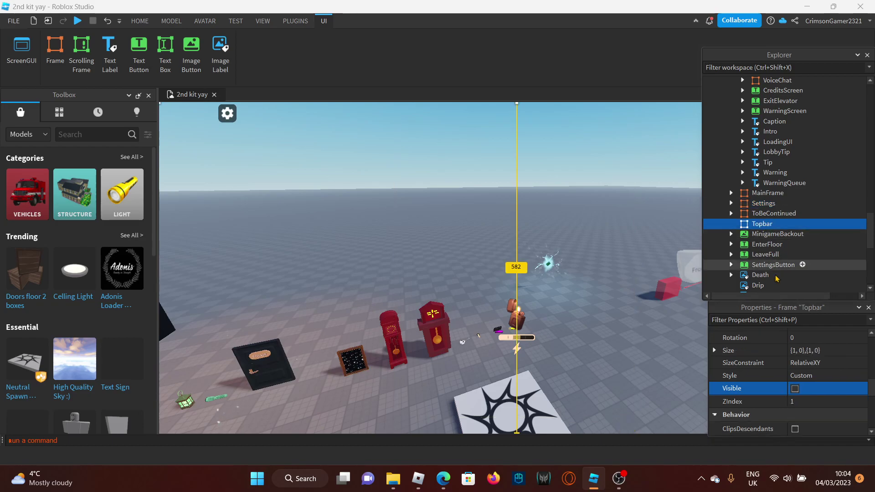
{"action": "left_click", "coordinate": [795, 389]}
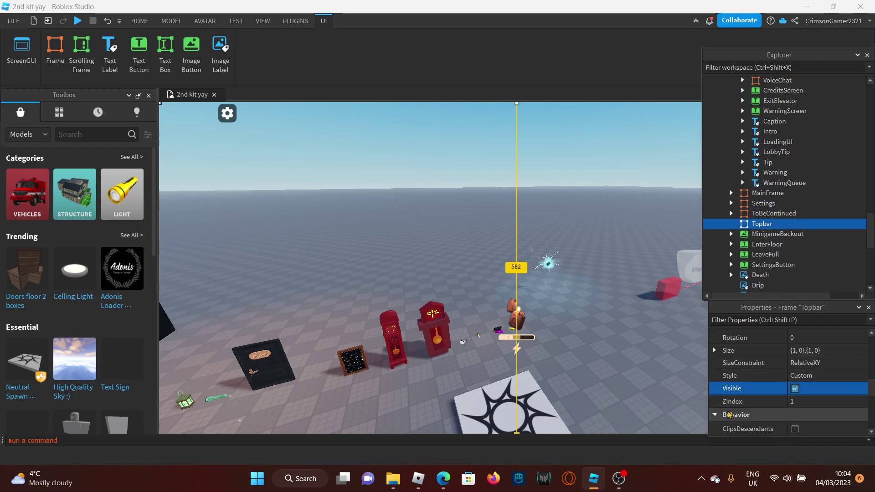
{"action": "left_click", "coordinate": [774, 213]}
{"action": "left_click", "coordinate": [796, 389]}
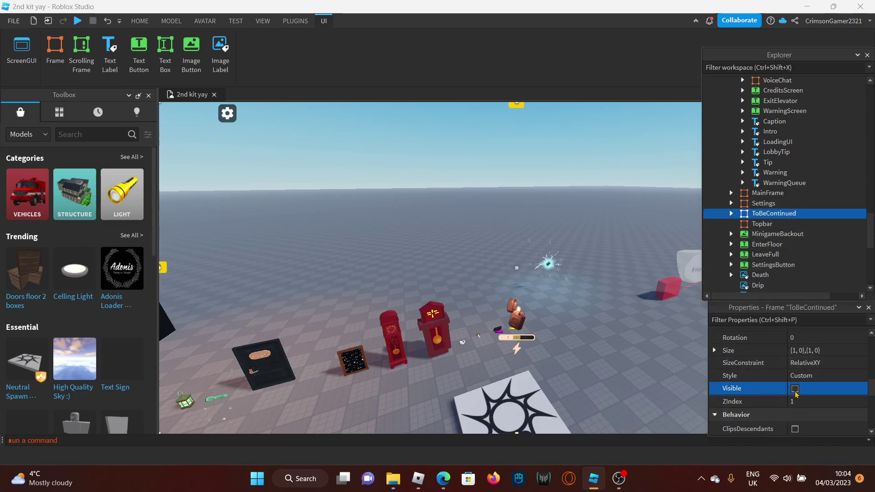
{"action": "left_click", "coordinate": [794, 390]}
{"action": "left_click", "coordinate": [795, 389]}
Preview the EnterFloor and MinigameBackout buttons in MainUI by toggling their visibility on and off
{"action": "left_click_drag", "start_coordinate": [775, 296], "coordinate": [740, 299]}
{"action": "scroll", "coordinate": [747, 265], "scroll_direction": "down", "scroll_amount": 1}
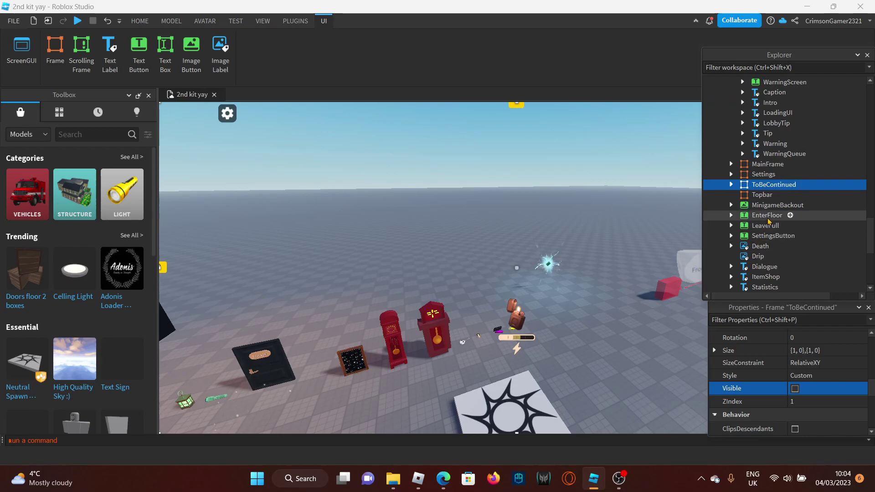
{"action": "left_click", "coordinate": [768, 215]}
{"action": "left_click", "coordinate": [795, 432]}
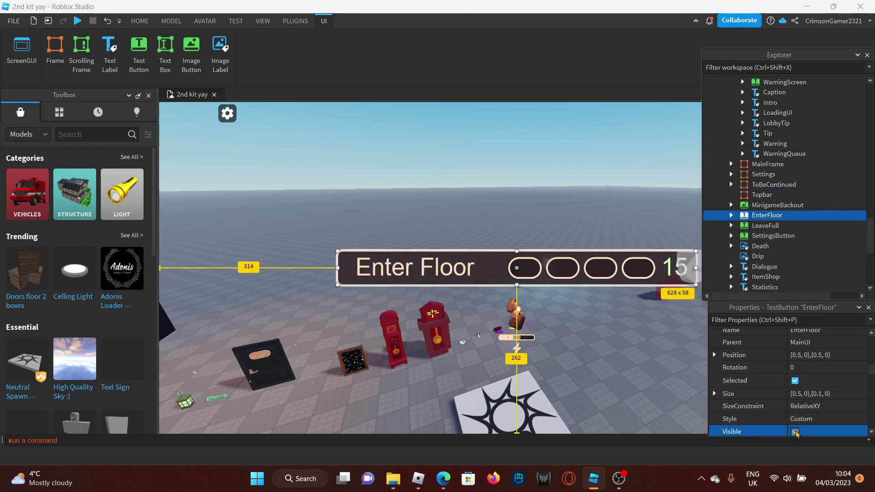
{"action": "left_click", "coordinate": [795, 432]}
{"action": "left_click", "coordinate": [771, 205]}
{"action": "left_click", "coordinate": [795, 427]}
{"action": "left_click", "coordinate": [795, 427]}
Collapse the Jumpscare and LobbyFrame groups in MainUI and expand MainFrame to list its elements
{"action": "scroll", "coordinate": [771, 246], "scroll_direction": "down", "scroll_amount": 4}
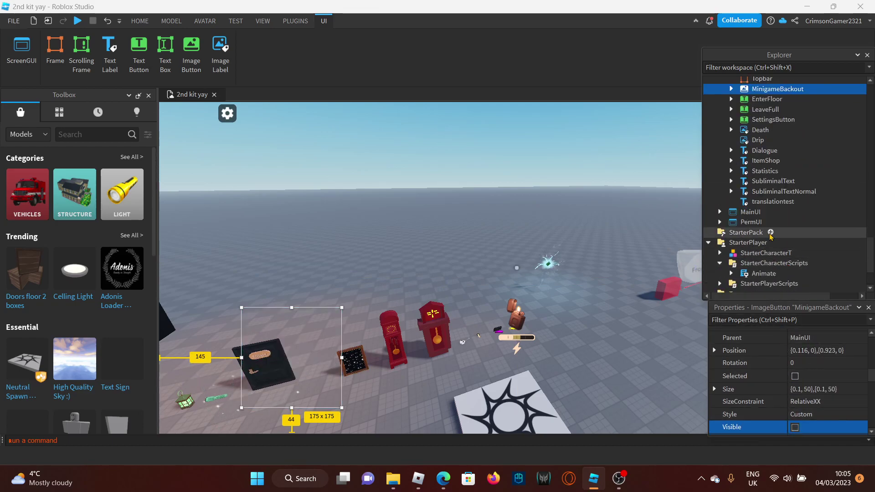
{"action": "scroll", "coordinate": [765, 238], "scroll_direction": "up", "scroll_amount": 7}
{"action": "scroll", "coordinate": [755, 242], "scroll_direction": "up", "scroll_amount": 6}
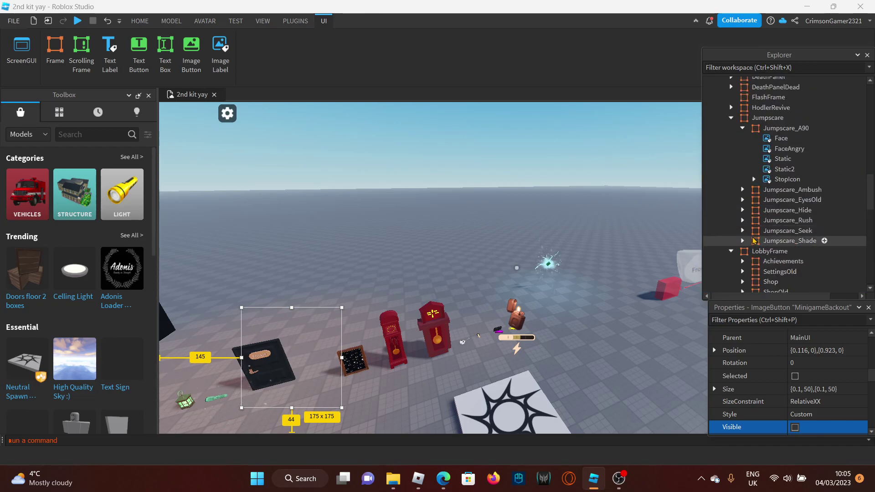
{"action": "scroll", "coordinate": [755, 241], "scroll_direction": "up", "scroll_amount": 1}
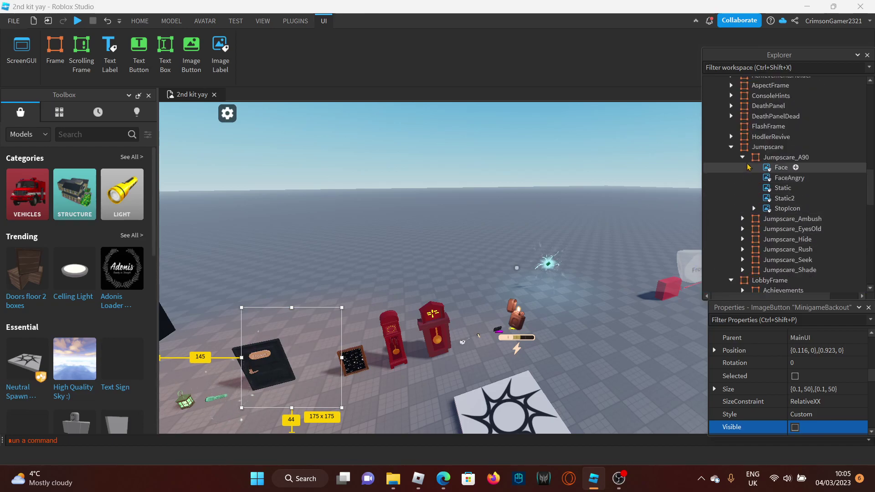
{"action": "left_click", "coordinate": [731, 147]}
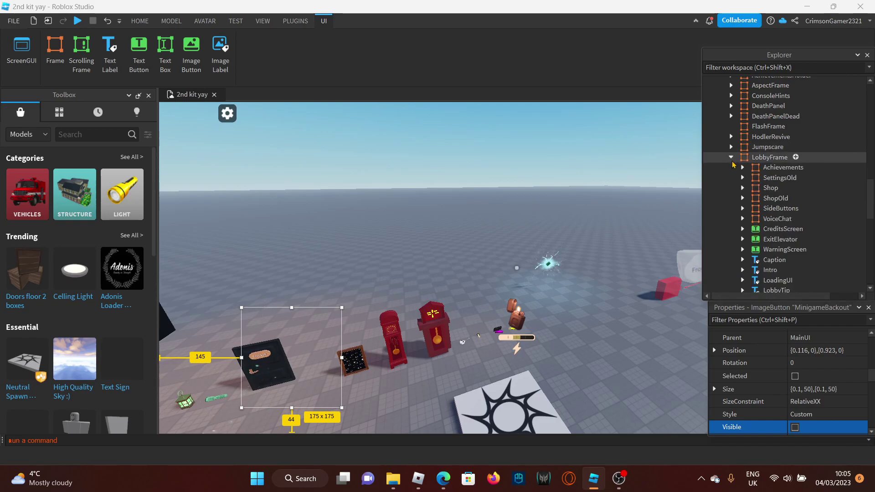
{"action": "left_click", "coordinate": [733, 158]}
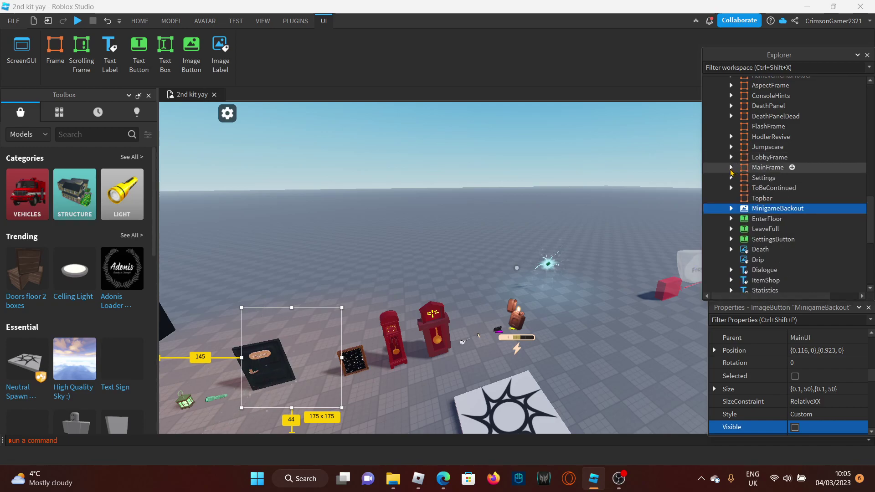
{"action": "left_click", "coordinate": [731, 167]}
Preview the PromptFrameRift frame in MainFrame by making it visible, and hide it again
{"action": "scroll", "coordinate": [794, 182], "scroll_direction": "down", "scroll_amount": 2}
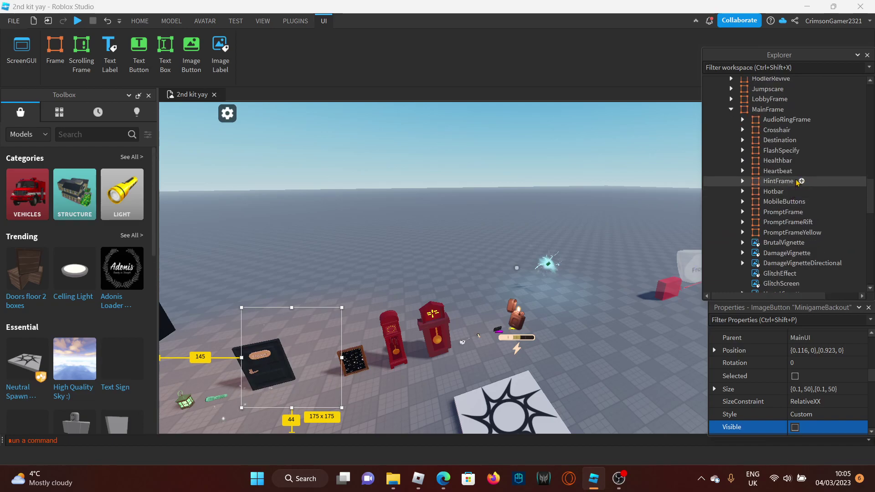
{"action": "left_click", "coordinate": [787, 222]}
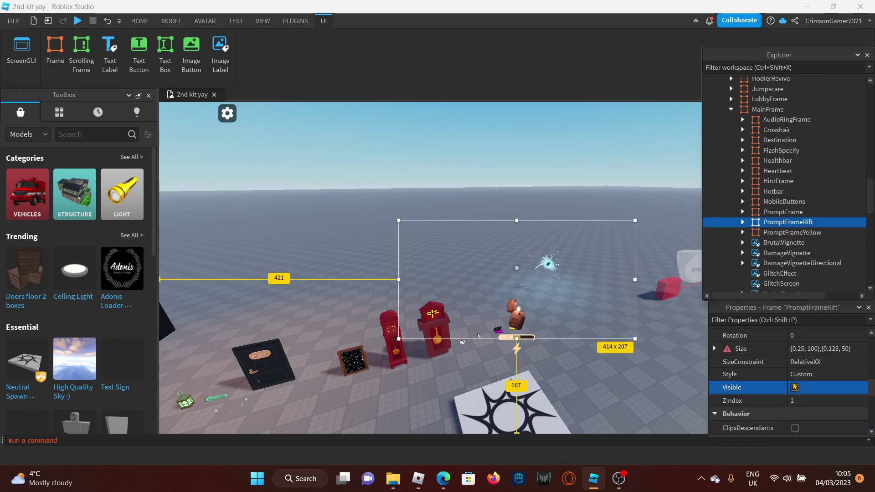
{"action": "right_click_drag", "start_coordinate": [621, 369], "coordinate": [621, 368]}
{"action": "right_click", "coordinate": [511, 441]}
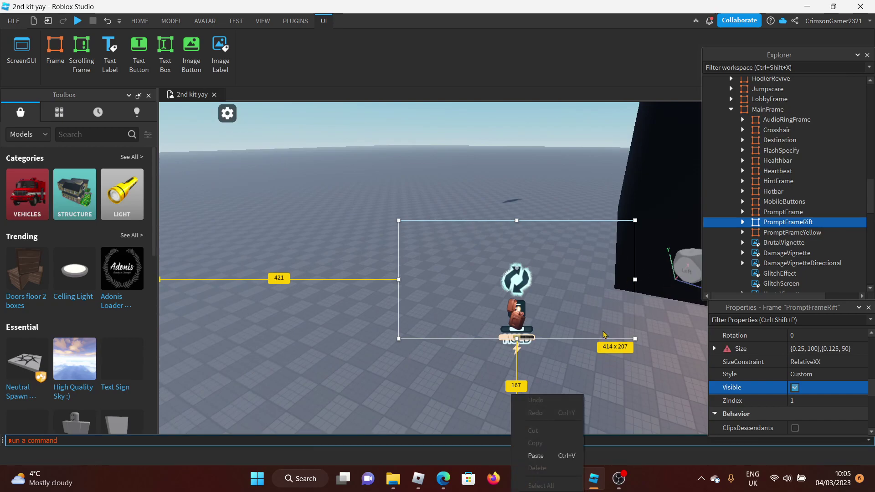
{"action": "left_click", "coordinate": [795, 388]}
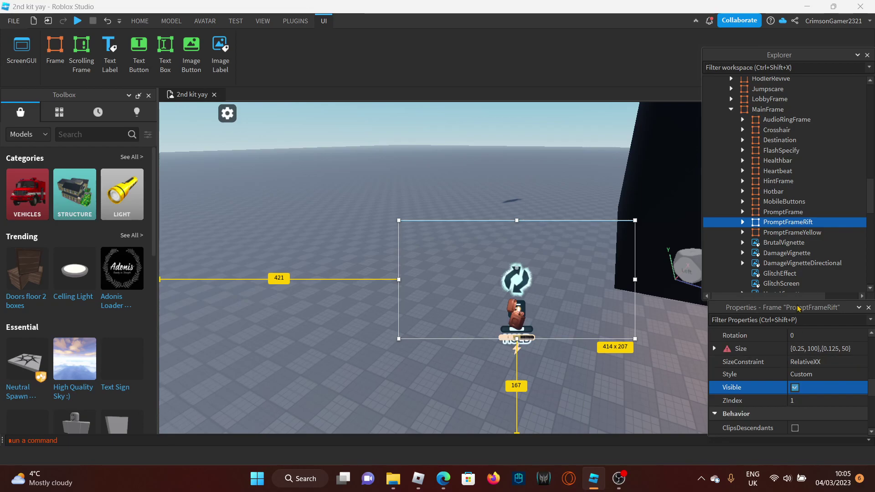
{"action": "left_click", "coordinate": [796, 388]}
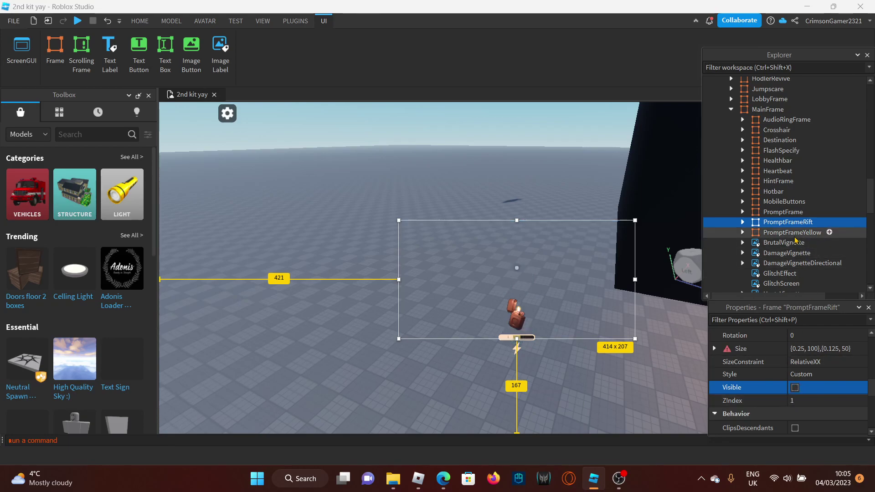
Preview the PromptFrameYellow and PromptFrame frames by toggling their visibility, and select the MobileButtons frame
{"action": "left_click", "coordinate": [793, 234]}
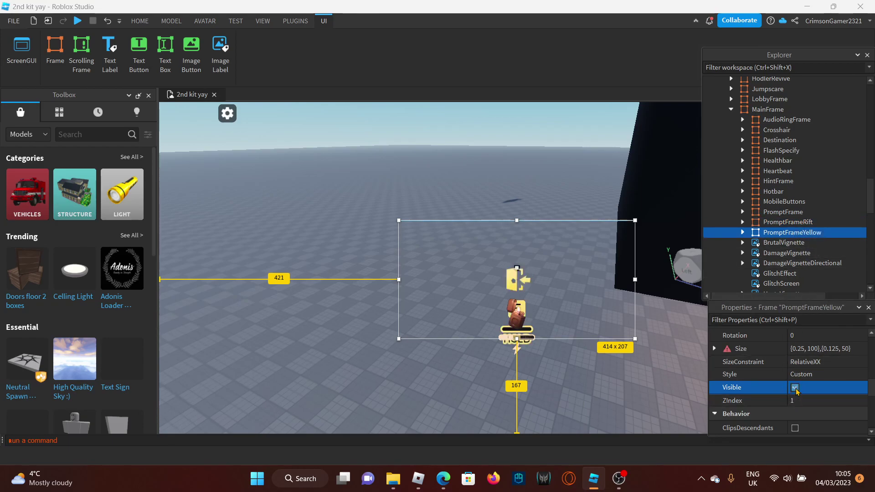
{"action": "key", "text": "Up"}
{"action": "key", "text": "Up"}
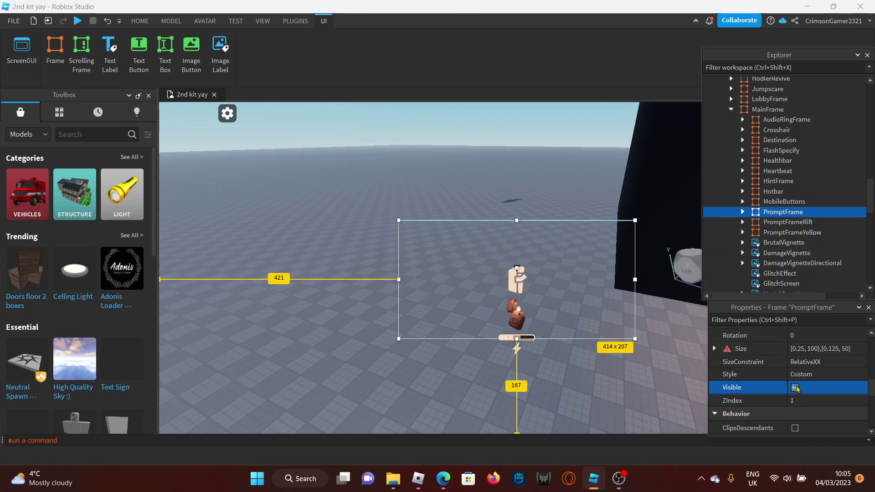
{"action": "left_click", "coordinate": [813, 201]}
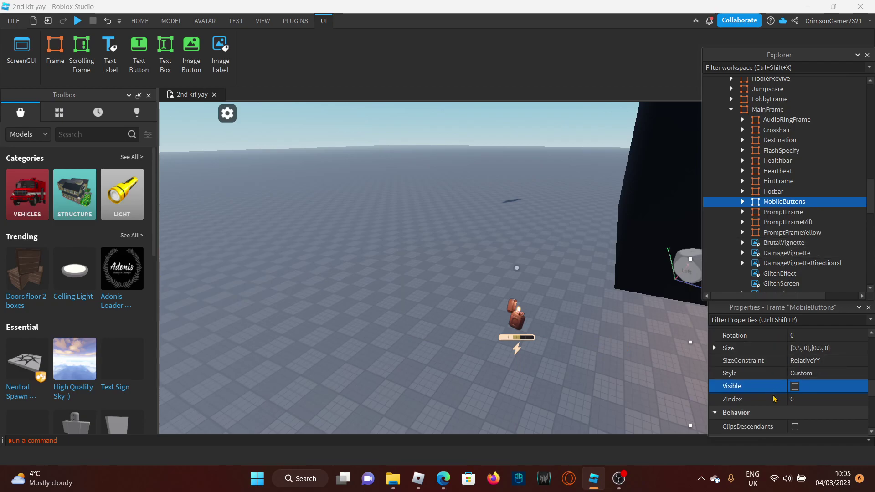
Make the MobileButtons frame visible, briefly moving the Explorer aside to uncover the buttons and putting it back
{"action": "left_click", "coordinate": [796, 387]}
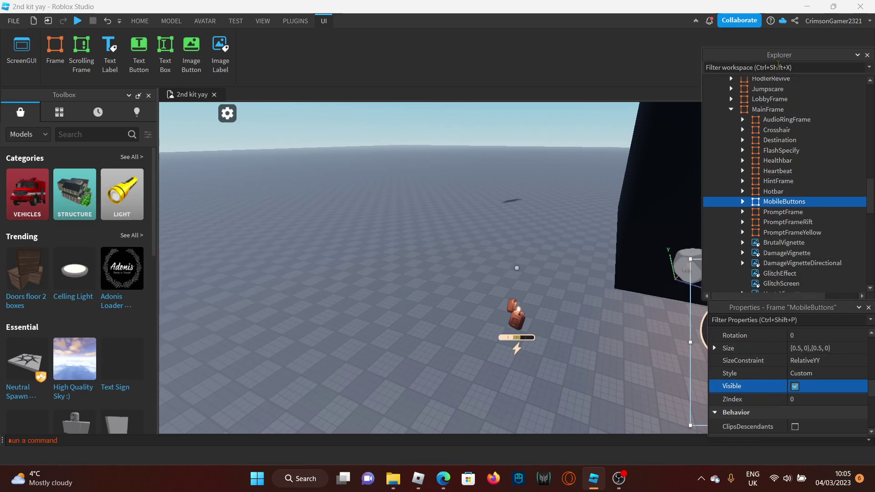
{"action": "double_click", "coordinate": [780, 55]}
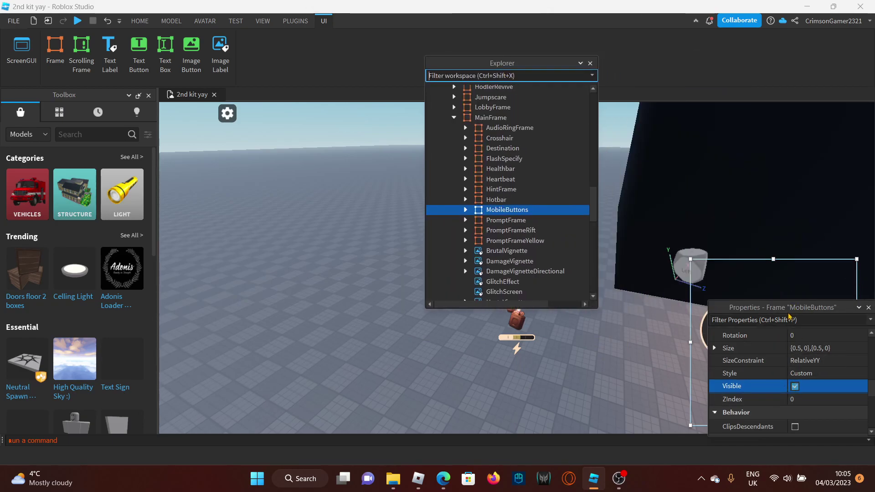
{"action": "mouse_move", "coordinate": [791, 306]}
{"action": "left_mouse_down"}
{"action": "mouse_move", "coordinate": [539, 295]}
{"action": "mouse_move", "coordinate": [799, 310]}
{"action": "left_mouse_up"}
{"action": "left_click_drag", "start_coordinate": [515, 64], "coordinate": [791, 57]}
Expand the Hotbar frame in MainFrame and make its Template button visible
{"action": "left_click", "coordinate": [781, 186]}
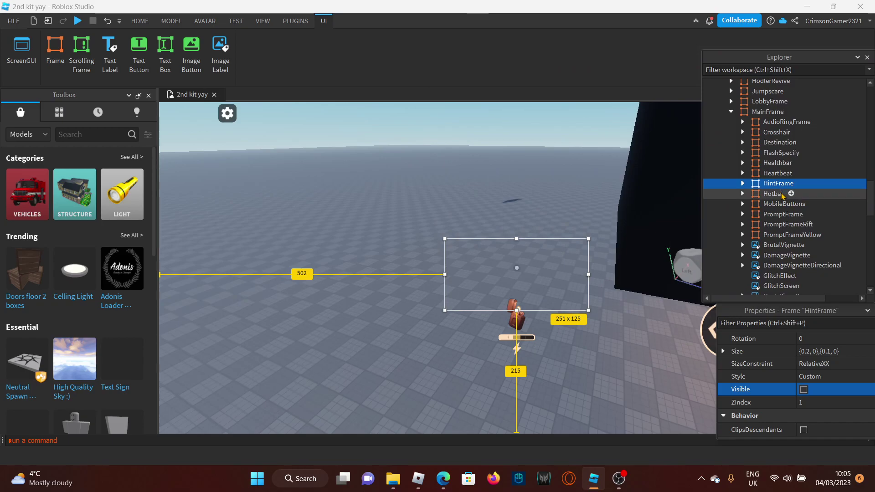
{"action": "left_click", "coordinate": [781, 194]}
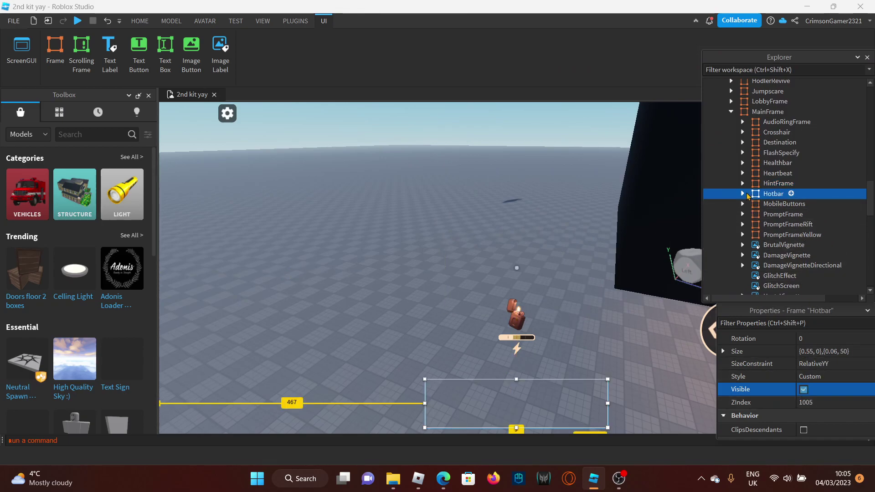
{"action": "left_click", "coordinate": [743, 194]}
{"action": "left_click", "coordinate": [787, 214]}
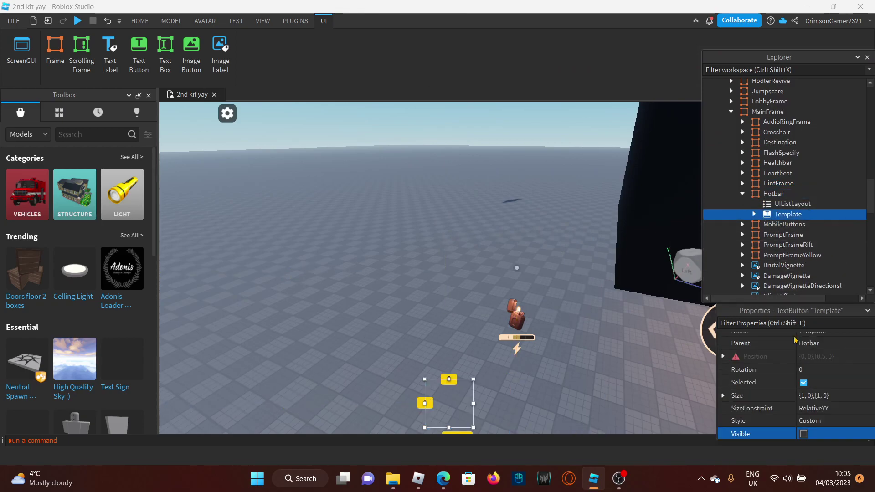
{"action": "left_click", "coordinate": [804, 434]}
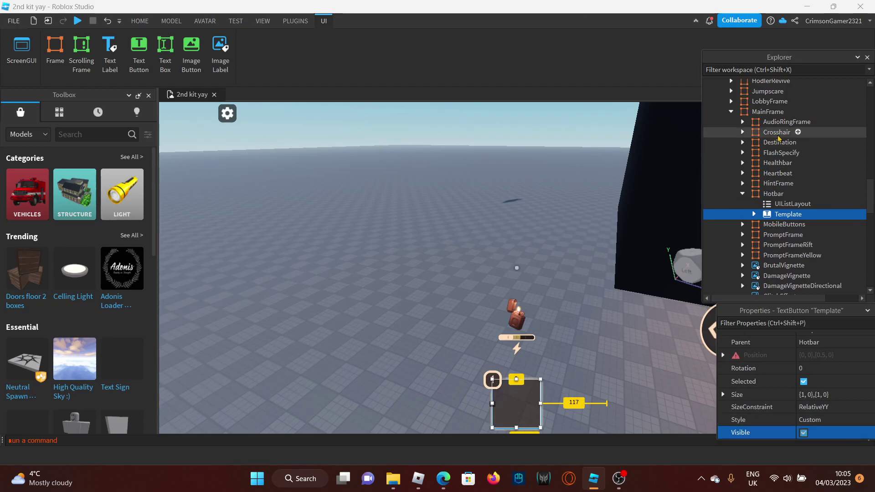
Expand the hotbar Template and examine its Durability, Tool and DurabilityNumber elements, including the Tool's image asset
{"action": "left_click", "coordinate": [755, 215]}
{"action": "left_click", "coordinate": [797, 255]}
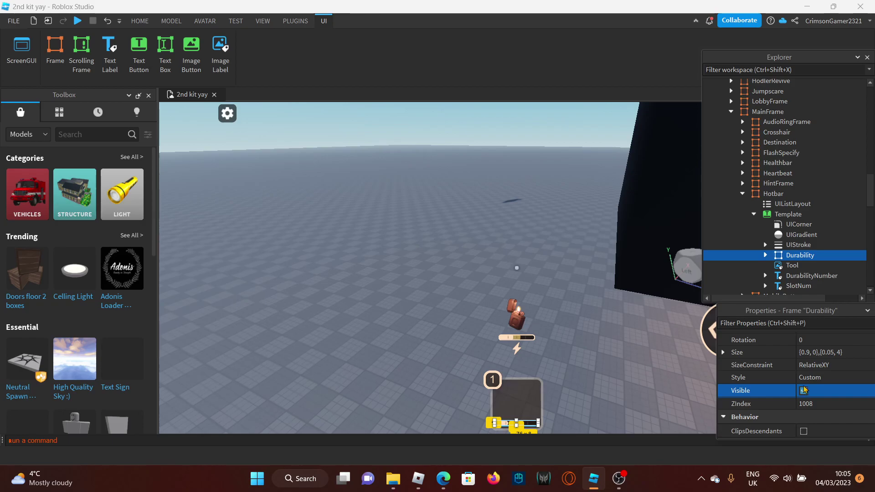
{"action": "left_click", "coordinate": [792, 265]}
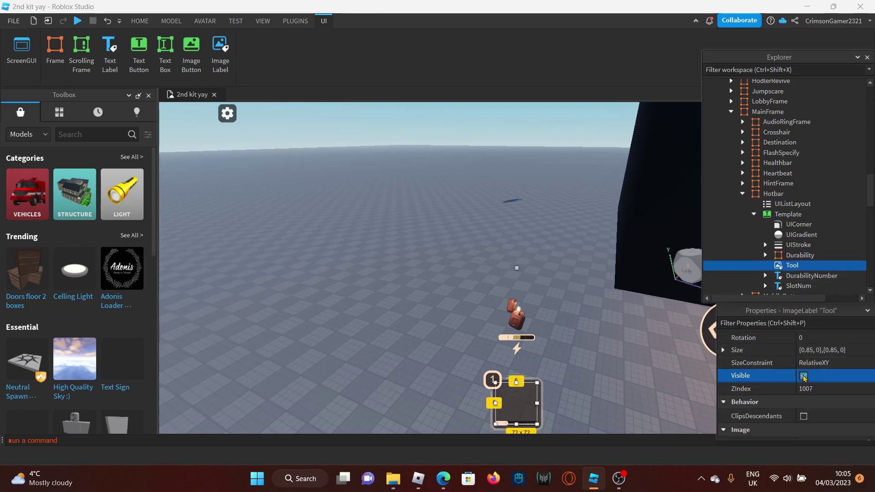
{"action": "scroll", "coordinate": [811, 383], "scroll_direction": "down", "scroll_amount": 3}
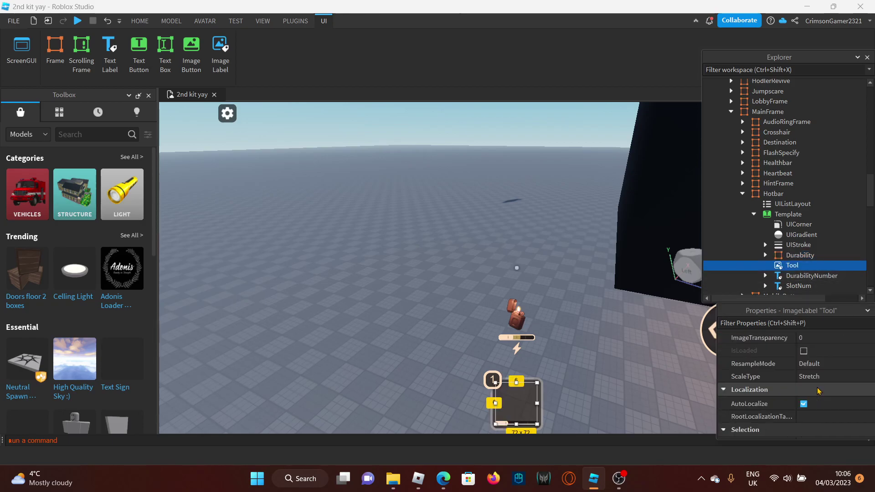
{"action": "scroll", "coordinate": [819, 391], "scroll_direction": "up", "scroll_amount": 4}
{"action": "left_click", "coordinate": [838, 405]}
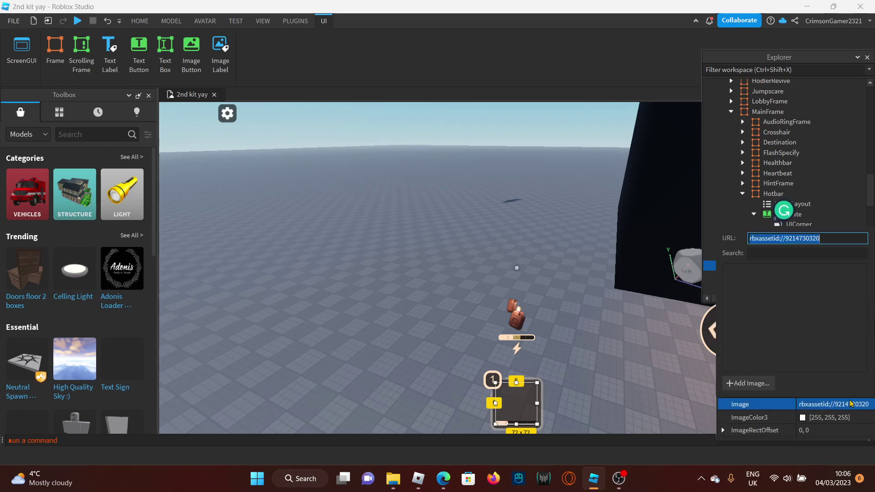
{"action": "left_click", "coordinate": [810, 276]}
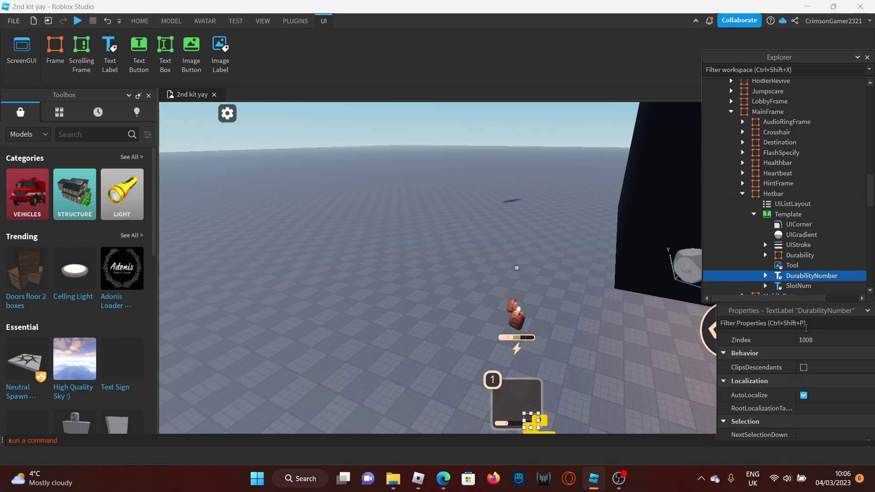
Set the text of the hotbar Template's SlotNum label to "sub to Traygamer"
{"action": "left_click", "coordinate": [808, 286]}
{"action": "scroll", "coordinate": [804, 406], "scroll_direction": "down", "scroll_amount": 5}
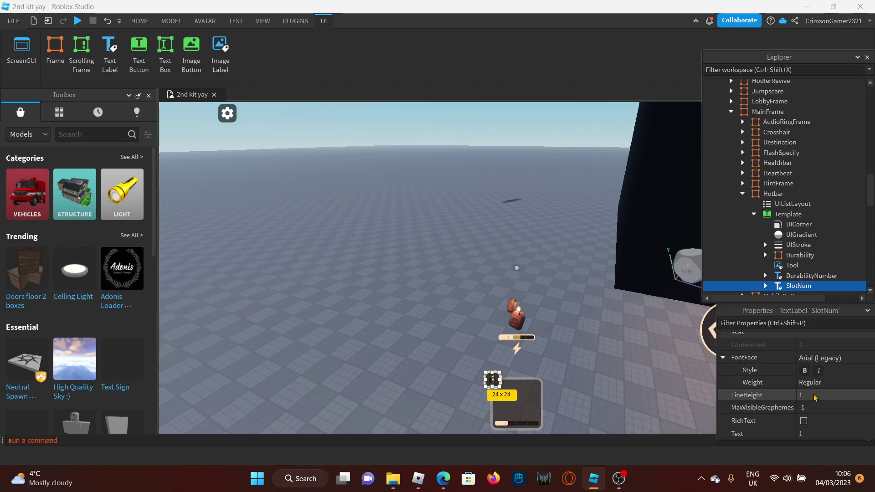
{"action": "scroll", "coordinate": [815, 398], "scroll_direction": "down", "scroll_amount": 1}
{"action": "left_click", "coordinate": [818, 395]}
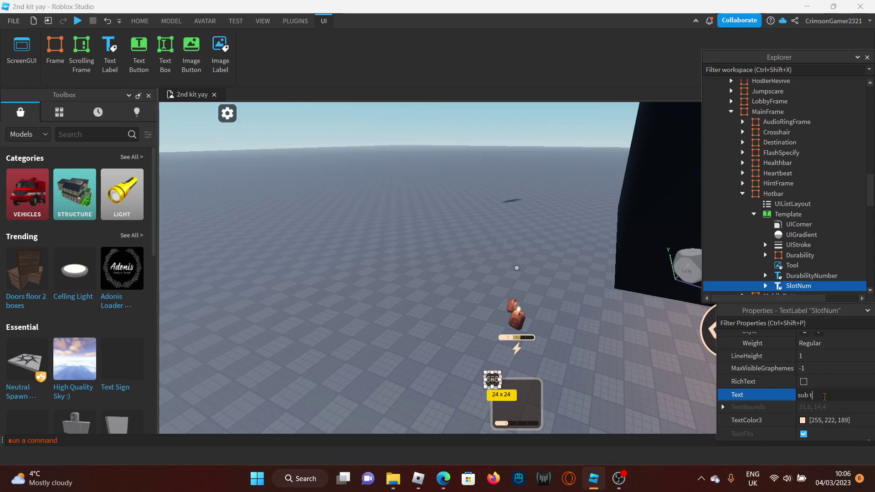
{"action": "type", "text": "T"}
{"action": "key", "text": "Caps_Lock"}
{"action": "type", "text": "raygamer"}
{"action": "key", "text": "Return"}
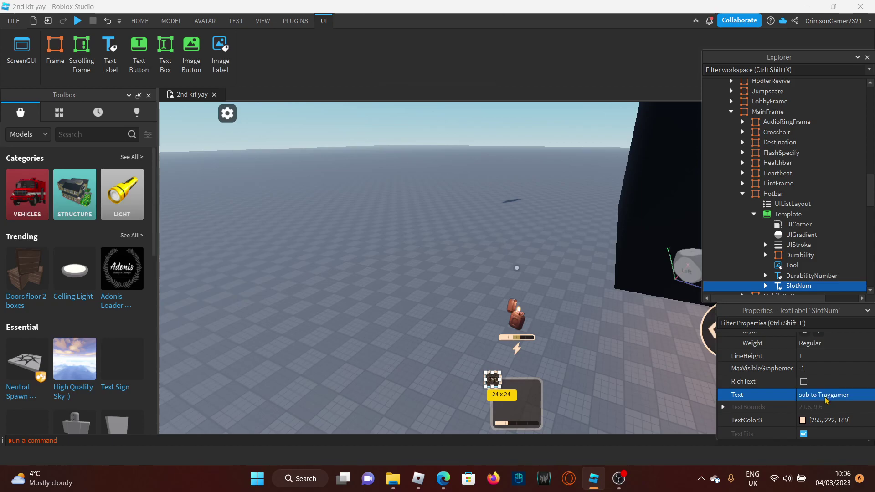
Look over the DurabilityNumber label, the PromptFrameRift frame, and the BrutalVignette image and other vignettes in MainFrame
{"action": "left_click", "coordinate": [787, 277]}
{"action": "scroll", "coordinate": [788, 273], "scroll_direction": "down", "scroll_amount": 3}
{"action": "left_click", "coordinate": [788, 230]}
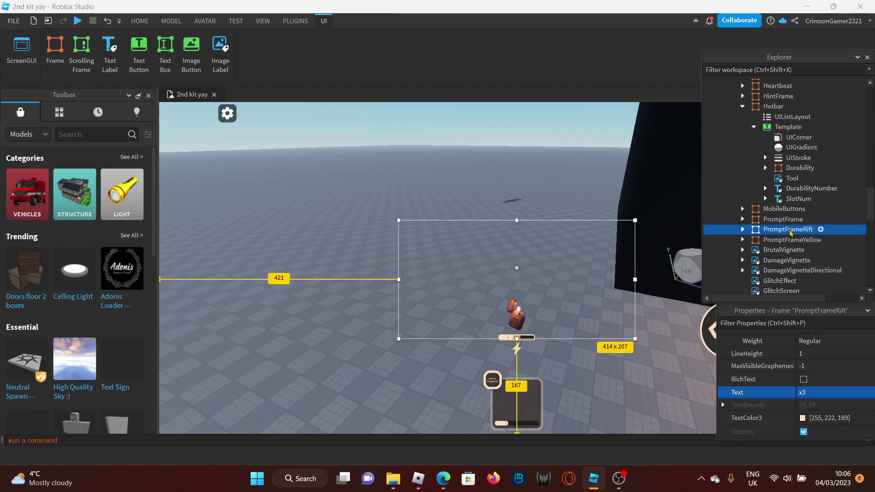
{"action": "left_click", "coordinate": [784, 250]}
{"action": "scroll", "coordinate": [791, 251], "scroll_direction": "down", "scroll_amount": 5}
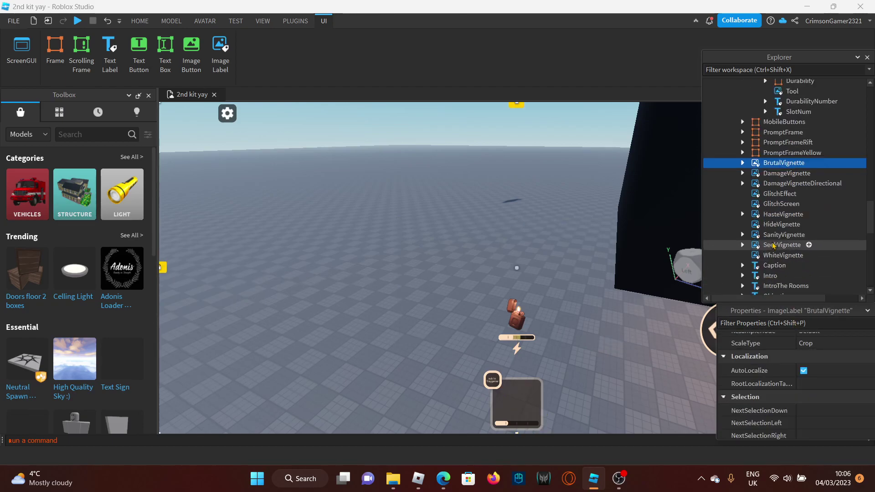
{"action": "scroll", "coordinate": [791, 251], "scroll_direction": "down", "scroll_amount": 1}
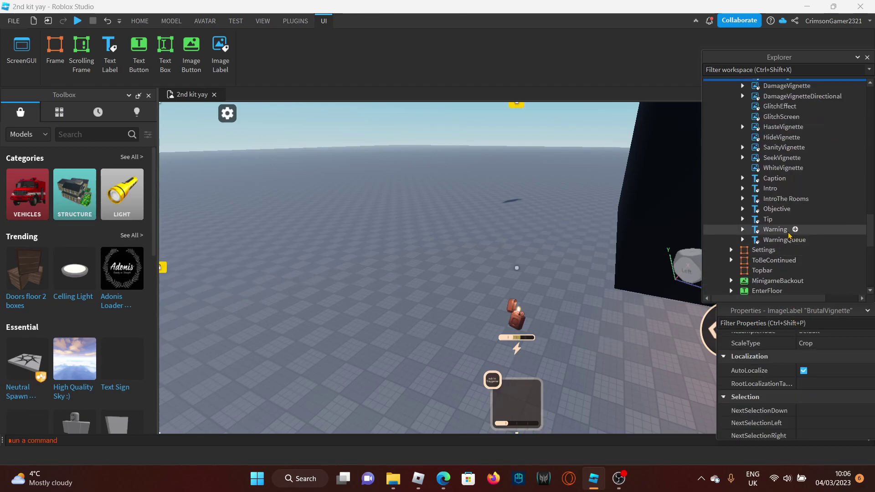
Preview the Objective text label in MainFrame by making it visible, and hide it again
{"action": "left_click", "coordinate": [777, 209]}
{"action": "scroll", "coordinate": [807, 365], "scroll_direction": "down", "scroll_amount": 6}
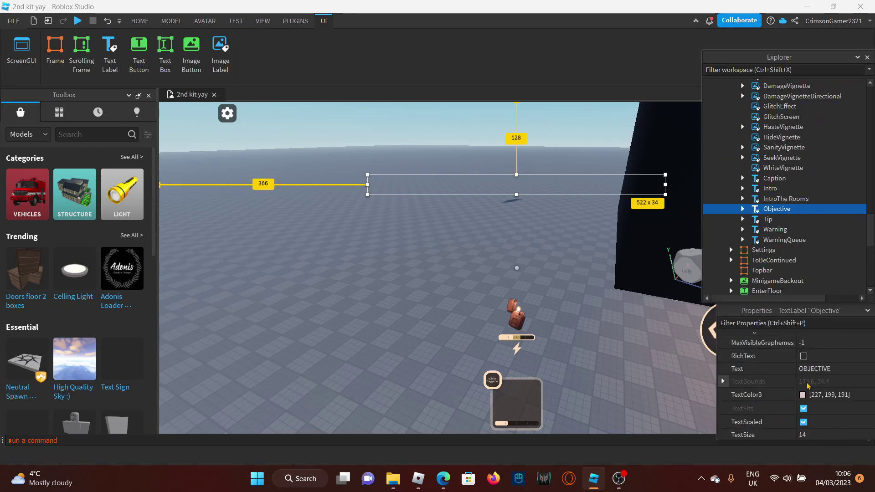
{"action": "scroll", "coordinate": [804, 382], "scroll_direction": "down", "scroll_amount": 2}
{"action": "scroll", "coordinate": [805, 390], "scroll_direction": "up", "scroll_amount": 5}
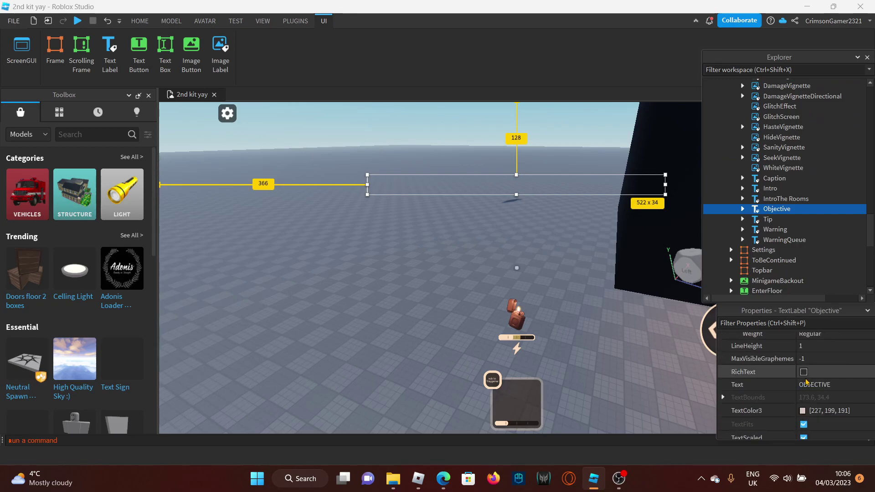
{"action": "scroll", "coordinate": [805, 392], "scroll_direction": "up", "scroll_amount": 5}
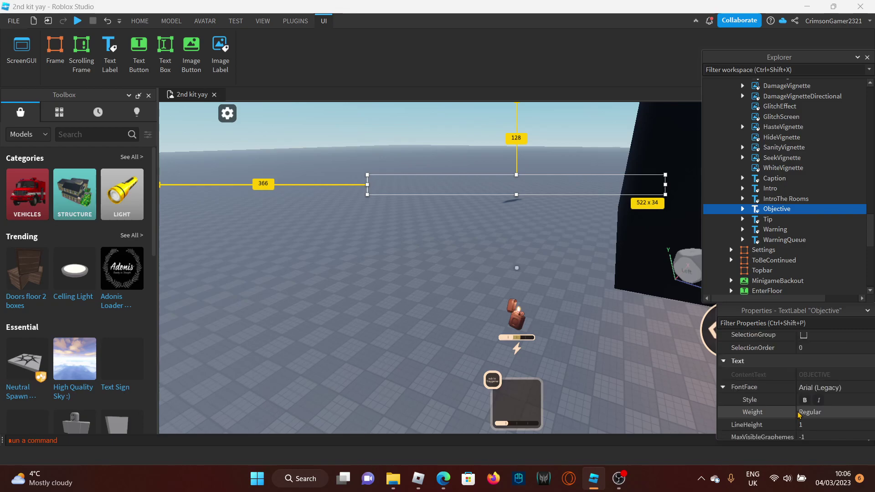
{"action": "scroll", "coordinate": [799, 413], "scroll_direction": "up", "scroll_amount": 6}
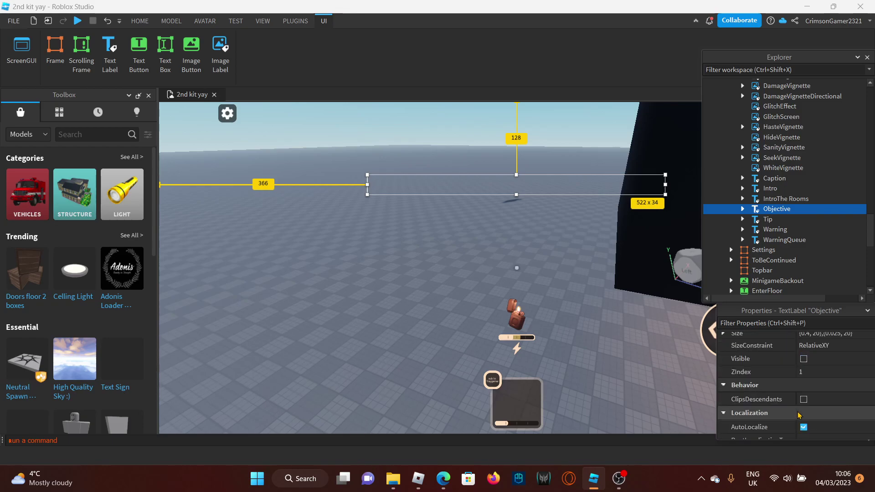
{"action": "left_click", "coordinate": [804, 398]}
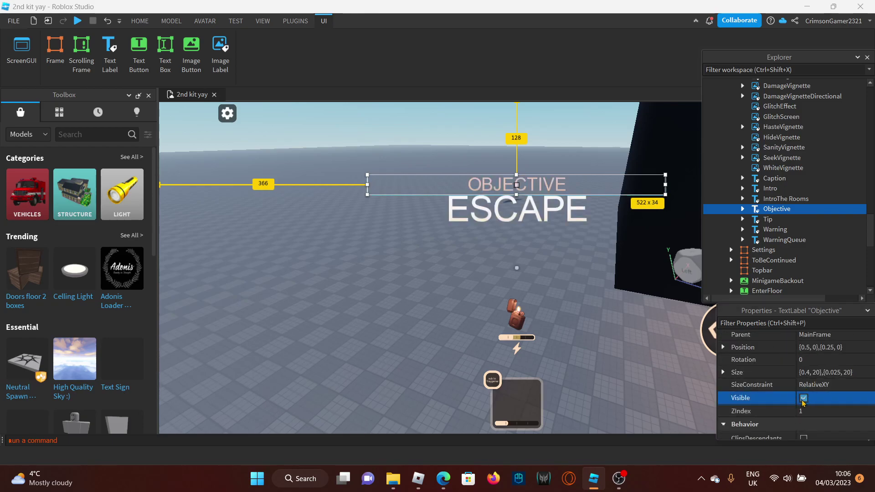
{"action": "left_click", "coordinate": [804, 398]}
Preview the Statistics overview panel in MainUI by making it visible, and hide it again
{"action": "scroll", "coordinate": [775, 256], "scroll_direction": "down", "scroll_amount": 3}
{"action": "left_click", "coordinate": [774, 231]}
{"action": "scroll", "coordinate": [770, 258], "scroll_direction": "down", "scroll_amount": 5}
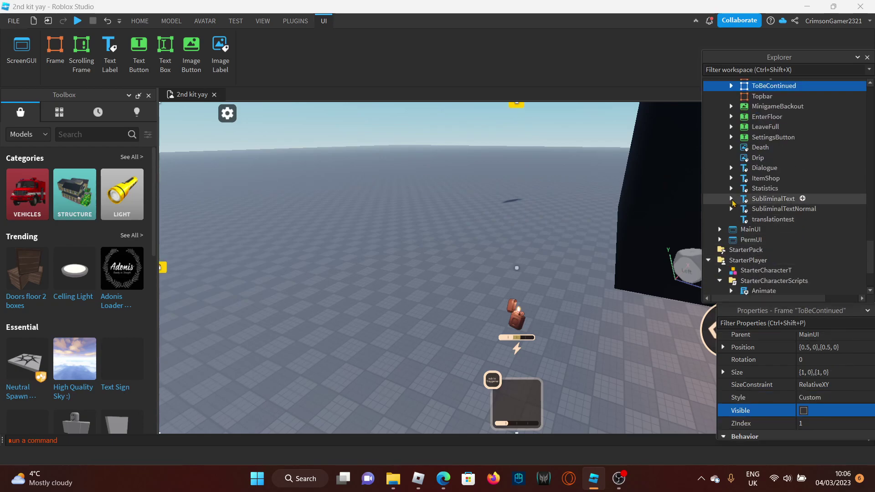
{"action": "left_click", "coordinate": [768, 188]}
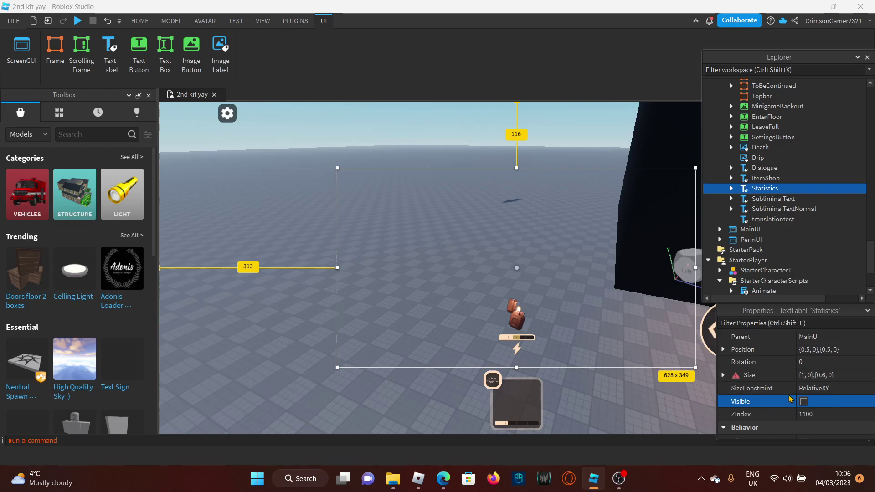
{"action": "left_click", "coordinate": [804, 403]}
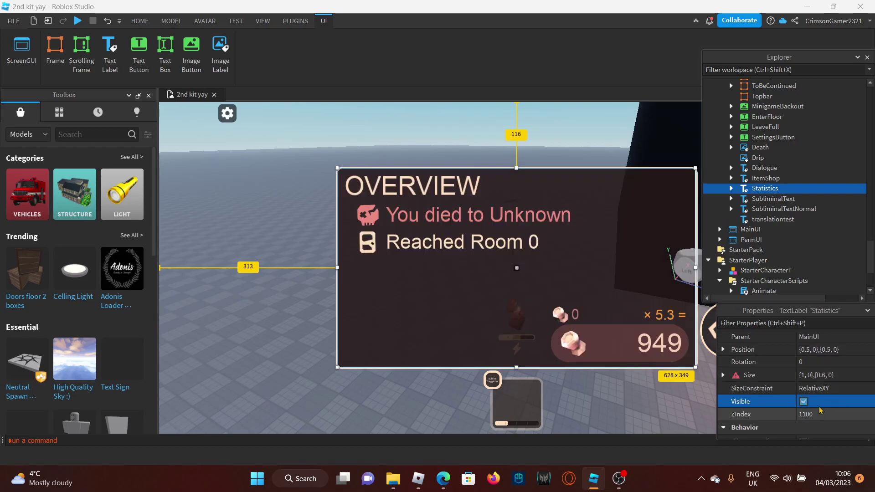
{"action": "left_click", "coordinate": [807, 404]}
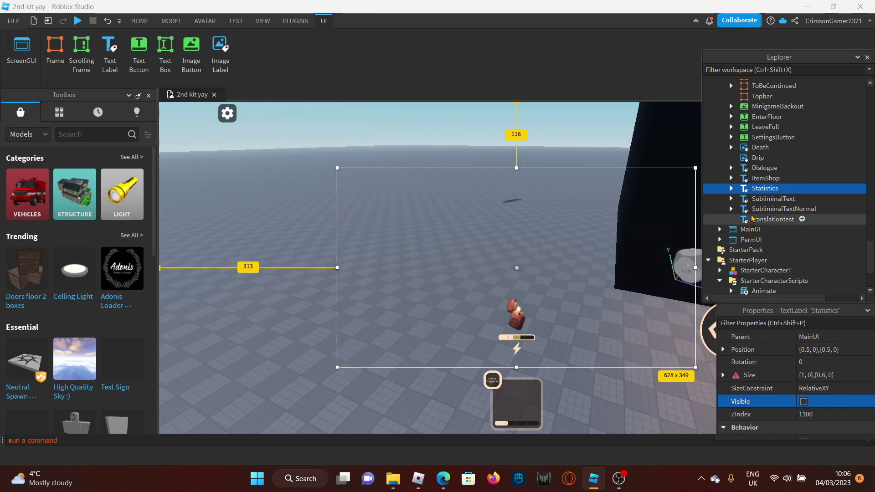
Expand the SubliminalText label in MainUI and inspect its two image labels, listing the first one's contents
{"action": "left_click", "coordinate": [732, 199]}
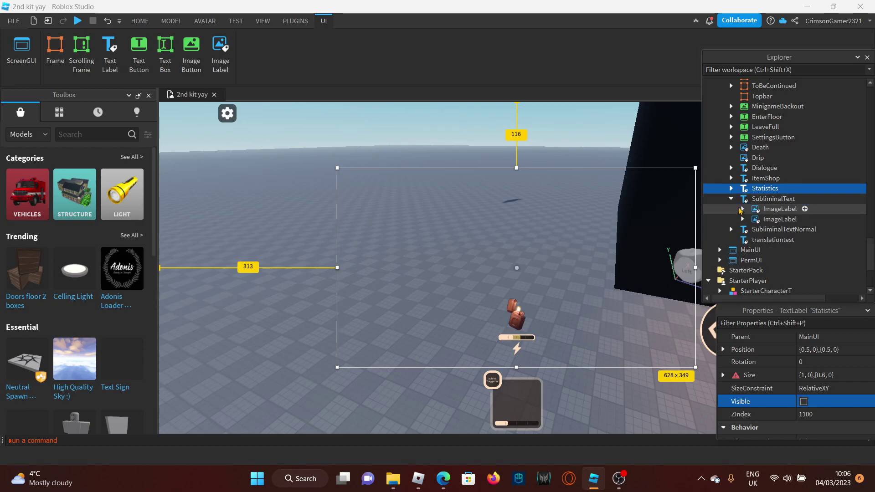
{"action": "left_click", "coordinate": [776, 220]}
{"action": "left_click", "coordinate": [771, 209]}
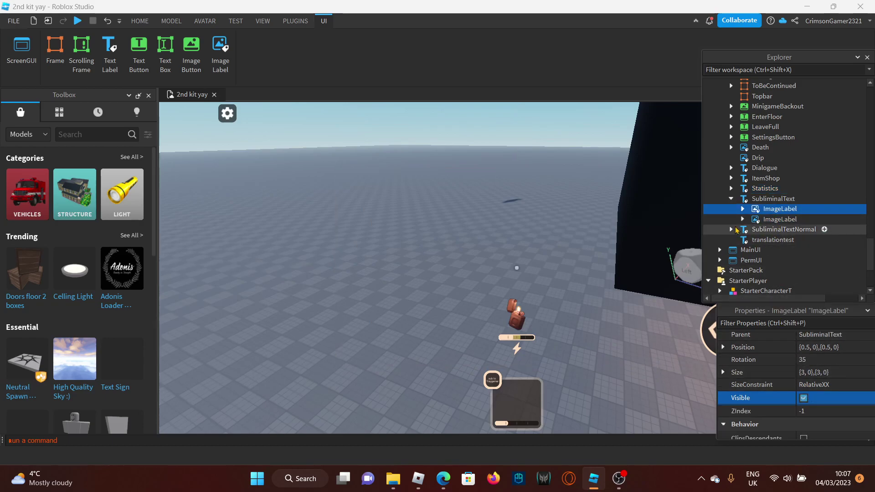
{"action": "key", "text": "Left"}
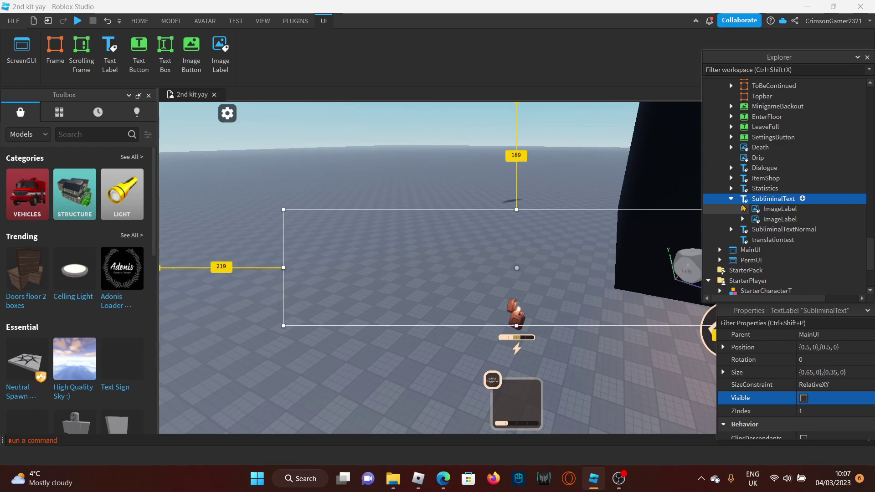
{"action": "left_click", "coordinate": [743, 209]}
Preview the ItemShop panel in MainUI by making it visible, and hide it again
{"action": "key", "text": "Up"}
{"action": "key", "text": "Up"}
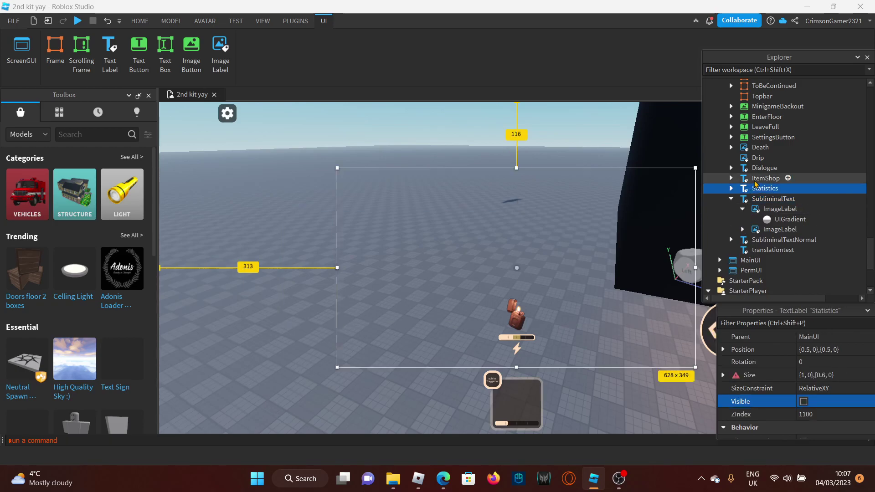
{"action": "left_click", "coordinate": [804, 402]}
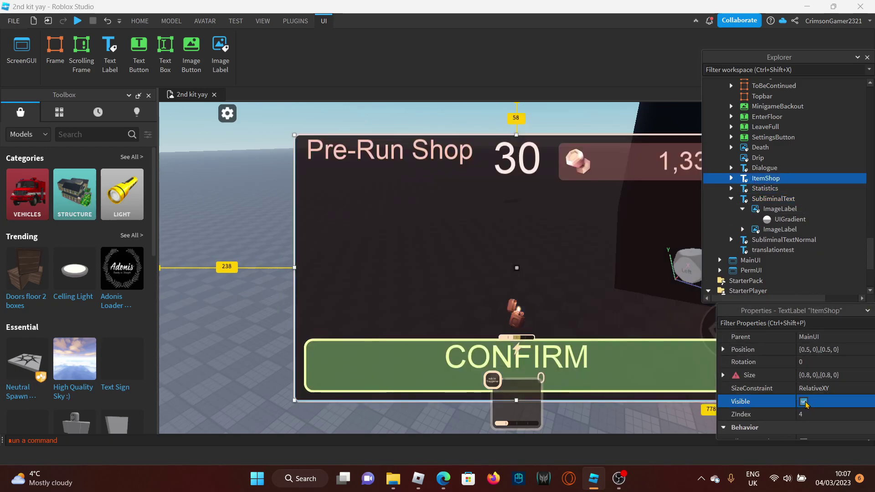
{"action": "left_click", "coordinate": [804, 402]}
Go back to the MainFrame elements and select the Heartbeat frame
{"action": "scroll", "coordinate": [774, 244], "scroll_direction": "down", "scroll_amount": 3}
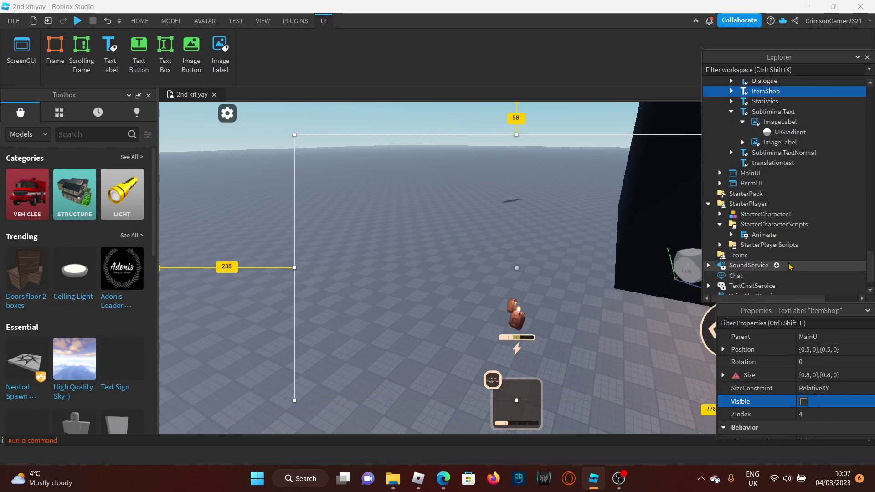
{"action": "scroll", "coordinate": [774, 245], "scroll_direction": "up", "scroll_amount": 10}
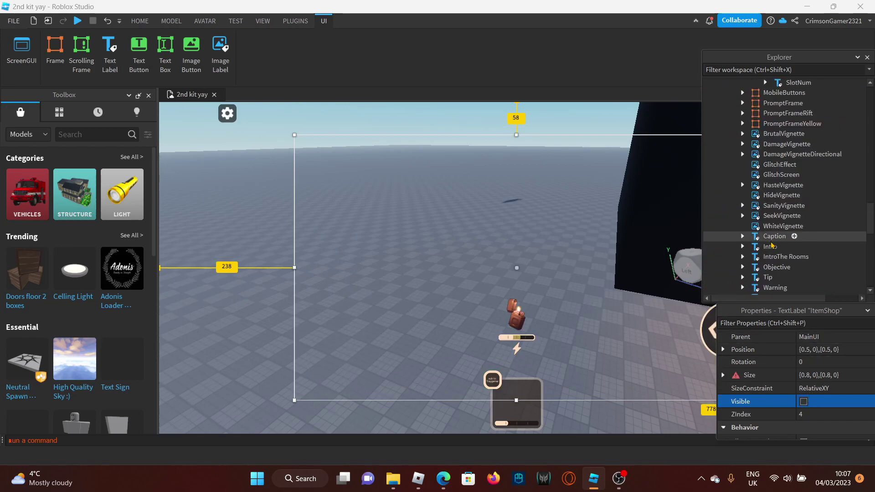
{"action": "scroll", "coordinate": [772, 245], "scroll_direction": "up", "scroll_amount": 10}
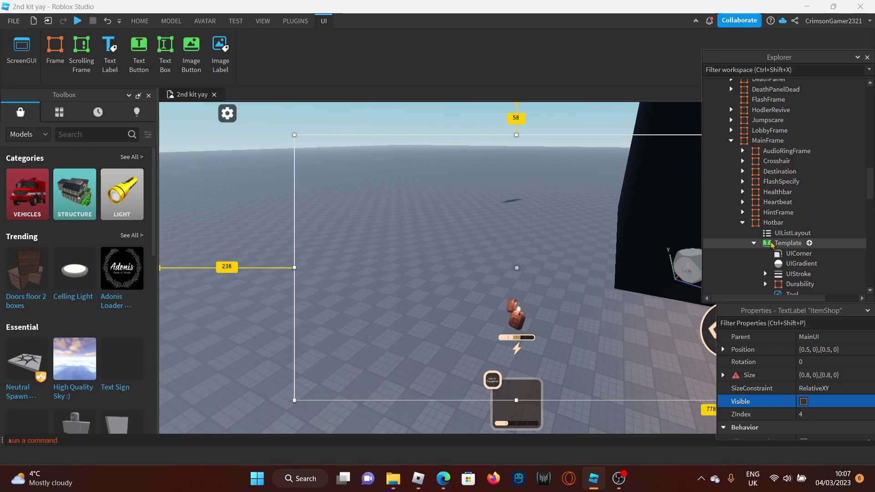
{"action": "left_click", "coordinate": [769, 205]}
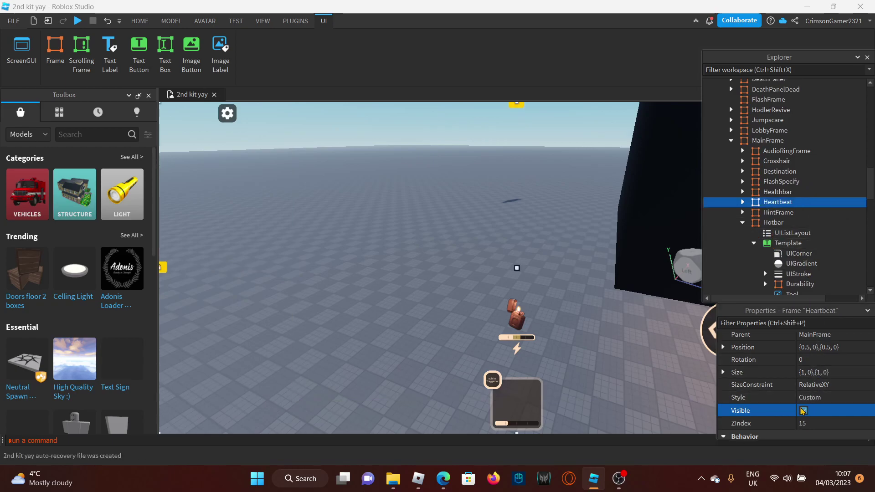
Expand the Healthbar frame in MainFrame and make its Bar frame visible
{"action": "left_click", "coordinate": [793, 192]}
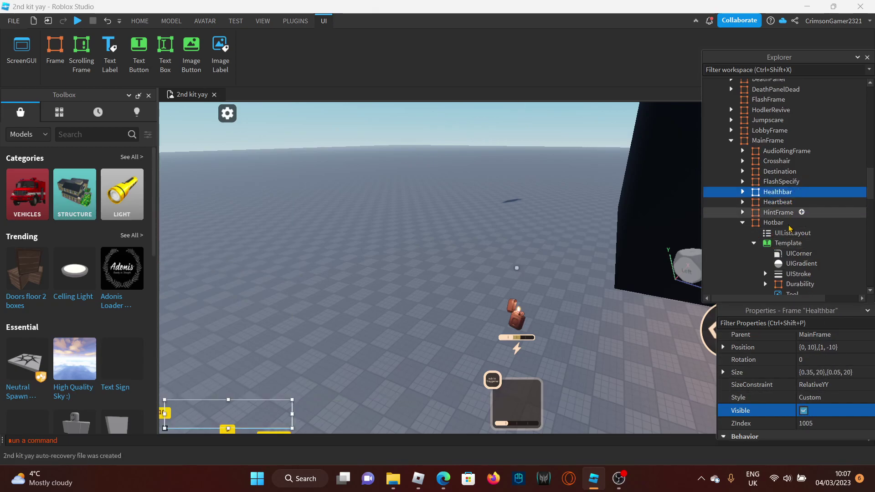
{"action": "left_click", "coordinate": [744, 192]}
{"action": "left_click", "coordinate": [780, 212]}
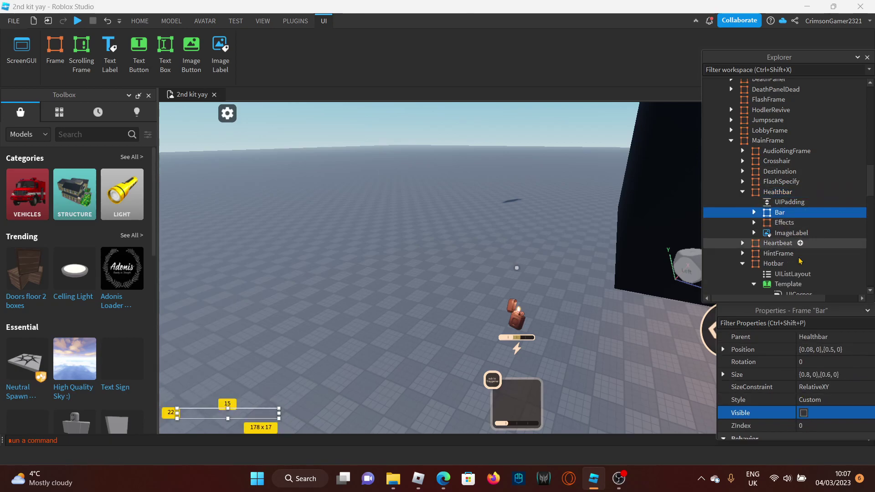
Select the Healthbar's Effects frame, preview its ImageLabel by making it visible and hiding it again, and list the contents of Bar
{"action": "left_click", "coordinate": [793, 222]}
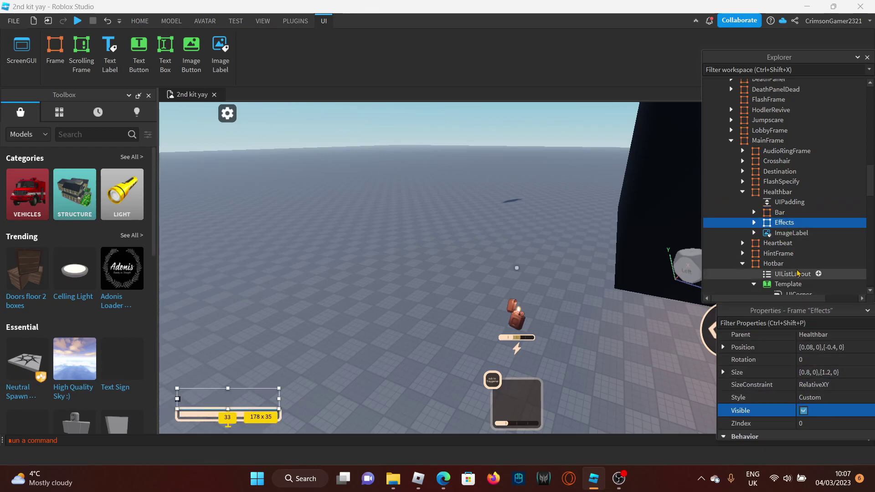
{"action": "left_click", "coordinate": [792, 233]}
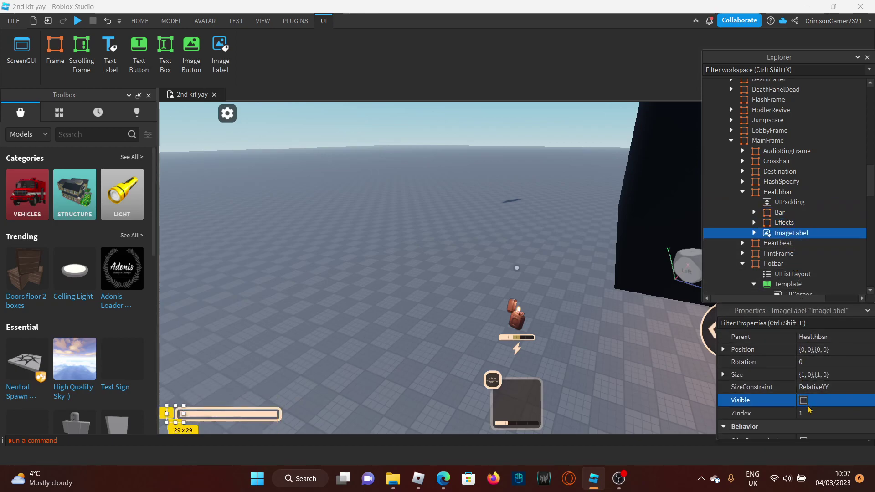
{"action": "left_click", "coordinate": [785, 222]}
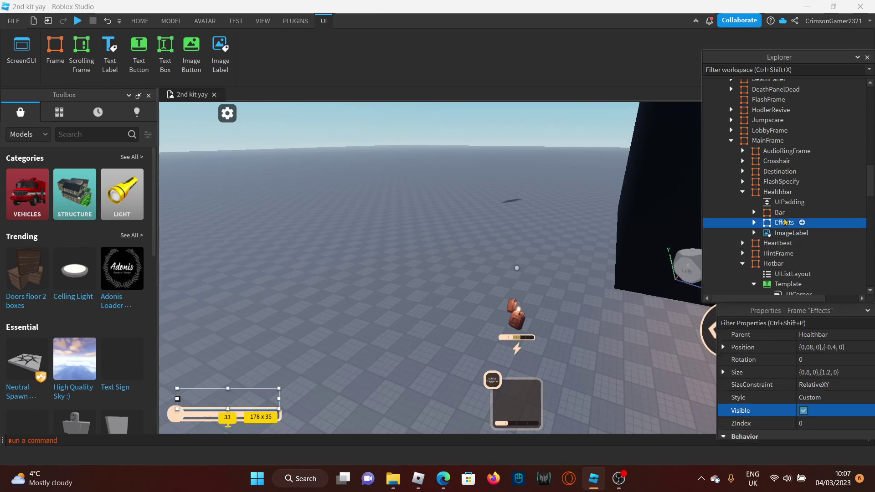
{"action": "key", "text": "Down"}
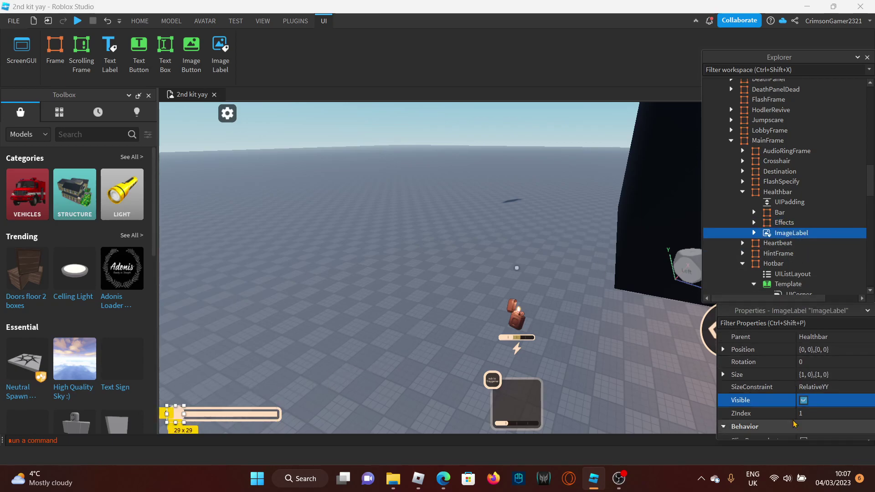
{"action": "left_click", "coordinate": [754, 212]}
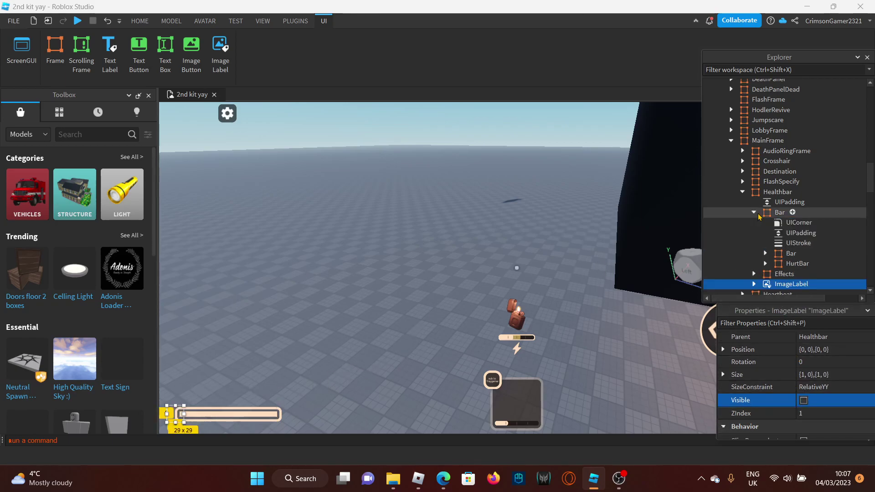
Expand the FlashSpecify frame in MainFrame and inspect its BetterShape, BreakerPoles and AmountMax image labels
{"action": "left_click", "coordinate": [782, 183]}
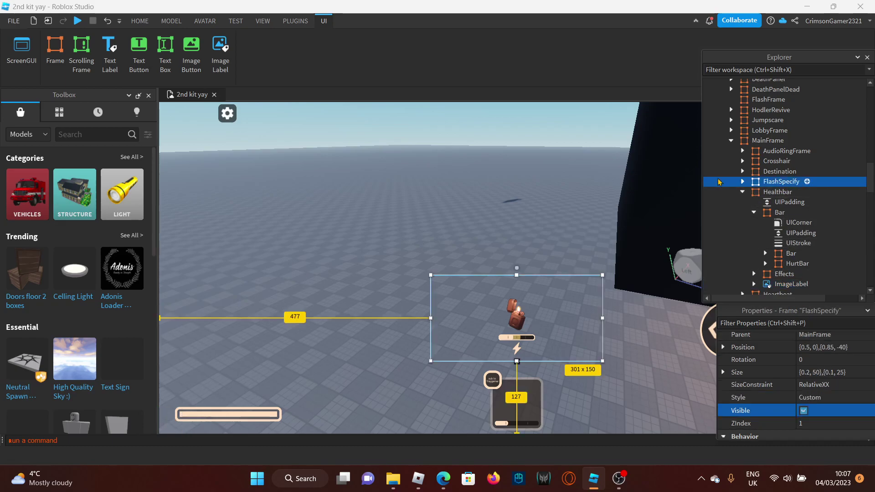
{"action": "left_click", "coordinate": [743, 182]}
{"action": "left_click", "coordinate": [784, 204]}
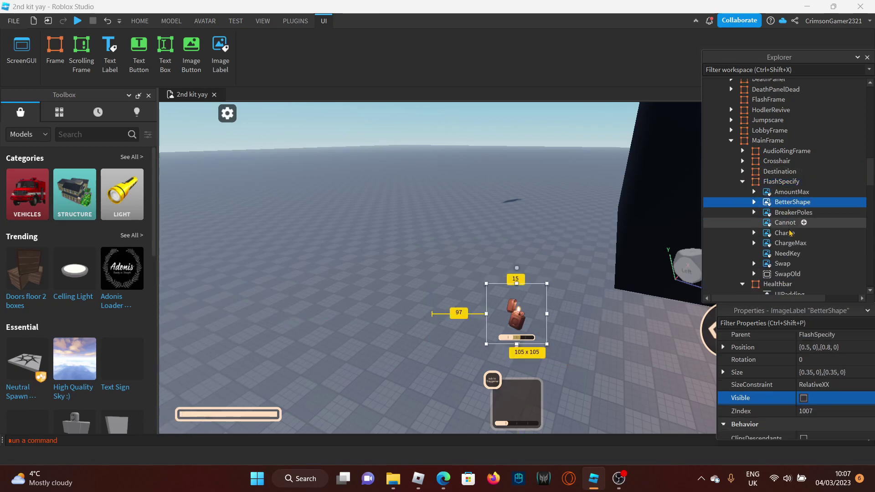
{"action": "left_click", "coordinate": [785, 213]}
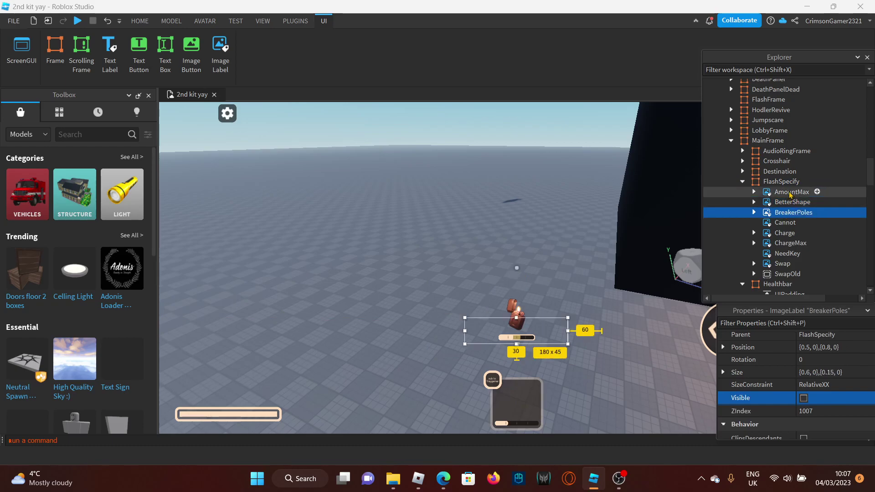
{"action": "left_click", "coordinate": [790, 193]}
Hide the Charge image label in FlashSpecify
{"action": "left_click", "coordinate": [785, 223]}
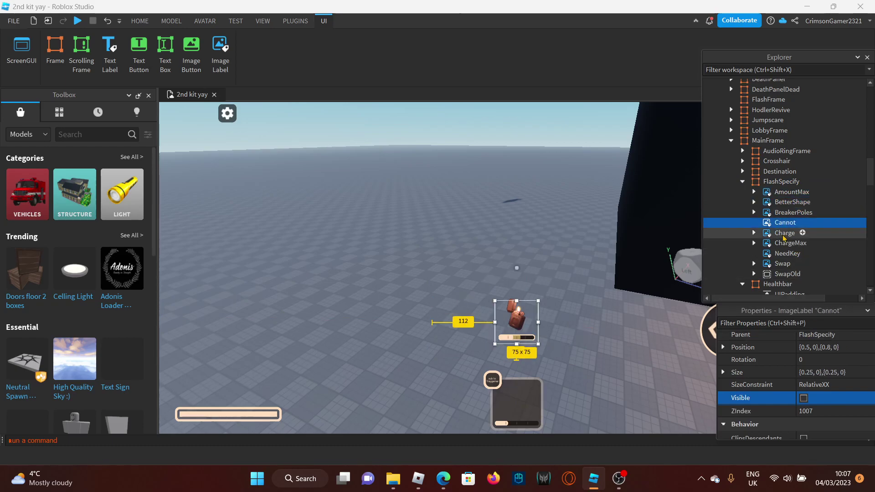
{"action": "left_click", "coordinate": [785, 234]}
{"action": "left_click", "coordinate": [804, 398]}
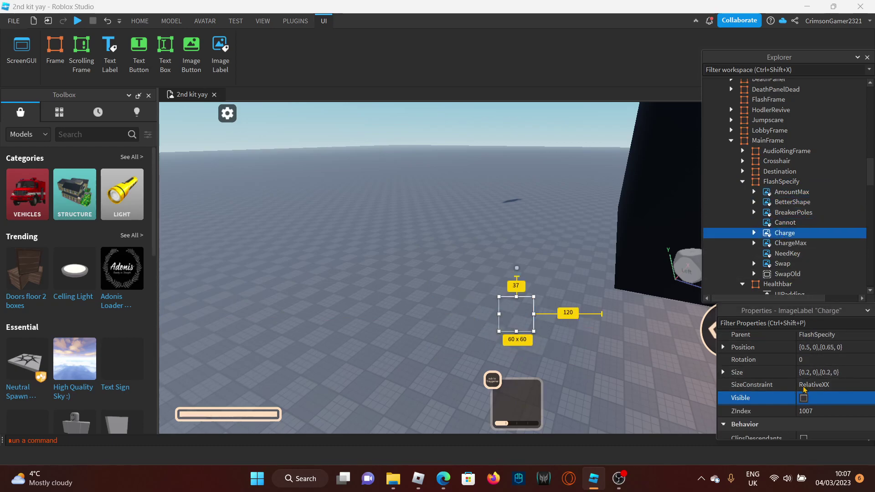
Make the Cannot image label in FlashSpecify visible and fly around the scene to preview it over the props
{"action": "left_click", "coordinate": [785, 223]}
{"action": "right_click_drag", "start_coordinate": [515, 364], "coordinate": [517, 364]}
{"action": "left_click", "coordinate": [655, 354]}
{"action": "right_click_drag", "start_coordinate": [656, 354], "coordinate": [657, 347]}
{"action": "key", "text": "w"}
{"action": "key", "text": "s"}
{"action": "key", "text": "w"}
{"action": "key", "text": "s"}
{"action": "key", "text": "d"}
{"action": "key", "text": "a"}
{"action": "scroll", "coordinate": [787, 255], "scroll_direction": "down", "scroll_amount": 1}
{"action": "key", "text": "s"}
{"action": "scroll", "coordinate": [781, 244], "scroll_direction": "down", "scroll_amount": 1}
{"action": "key", "text": "w"}
{"action": "key", "text": "d"}
Check the Swap and NeedKey image labels in FlashSpecify, and hide the Cannot image label again
{"action": "left_click", "coordinate": [782, 205]}
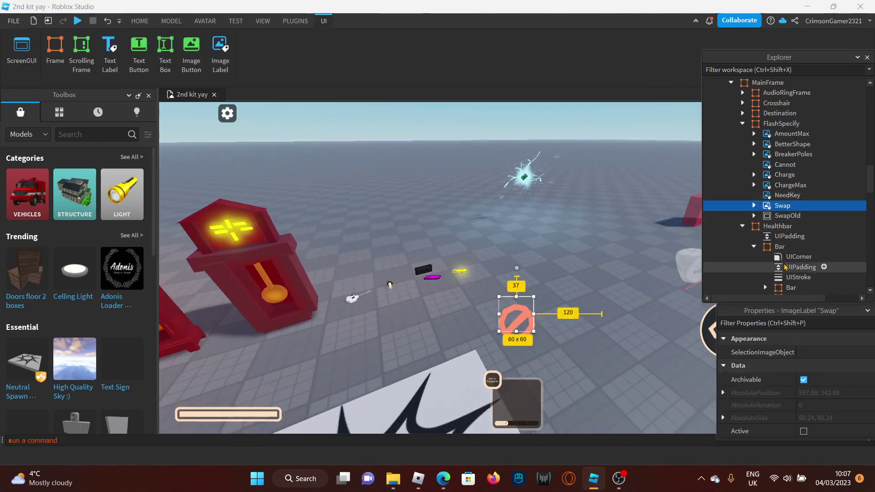
{"action": "left_click", "coordinate": [781, 196]}
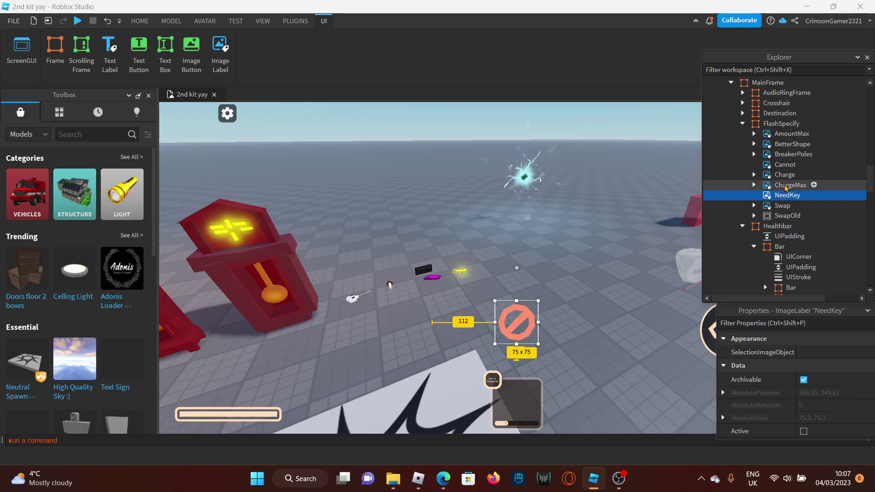
{"action": "left_click", "coordinate": [785, 165]}
{"action": "scroll", "coordinate": [807, 401], "scroll_direction": "down", "scroll_amount": 3}
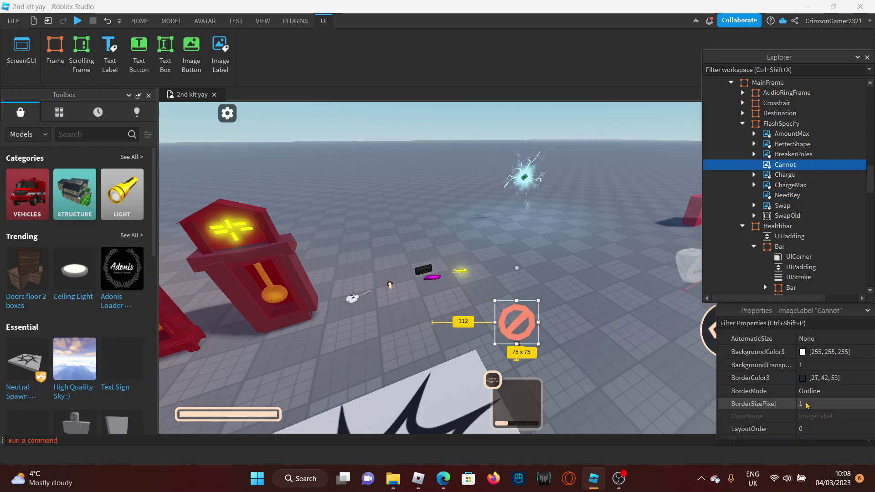
{"action": "scroll", "coordinate": [806, 405], "scroll_direction": "down", "scroll_amount": 3}
Make the PromptFrameRift frame in MainFrame visible and clear the selection
{"action": "scroll", "coordinate": [821, 228], "scroll_direction": "down", "scroll_amount": 10}
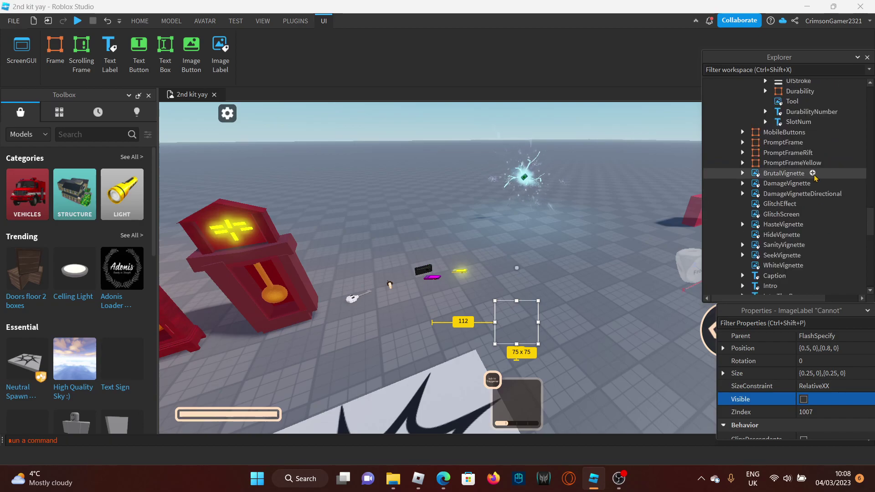
{"action": "left_click", "coordinate": [808, 154]}
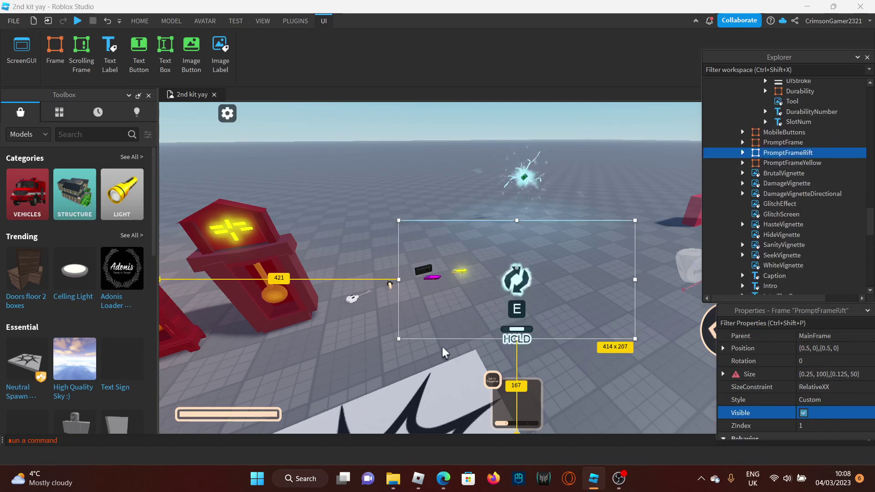
{"action": "left_click", "coordinate": [629, 412]}
Fly to the wooden bridge in the dark starry room and start a Play Here test from there
{"action": "right_click_drag", "start_coordinate": [629, 413], "coordinate": [636, 390]}
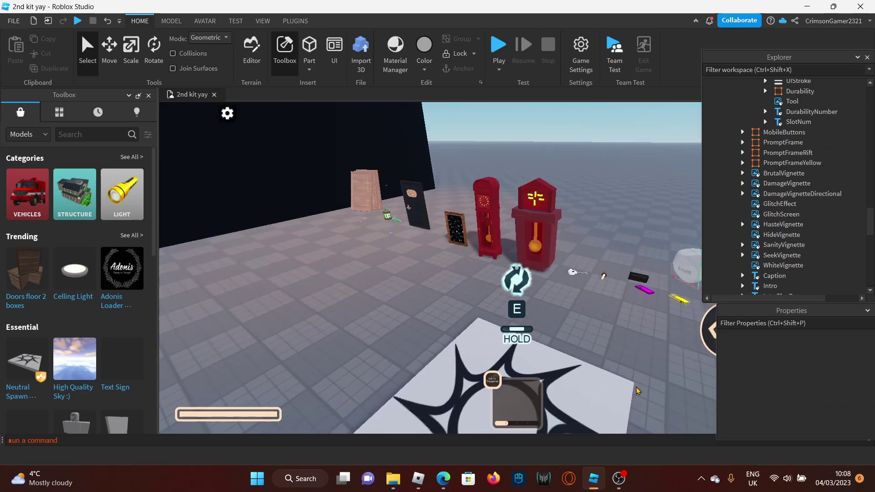
{"action": "scroll", "coordinate": [206, 134], "scroll_direction": "down", "scroll_amount": 2}
{"action": "right_click_drag", "start_coordinate": [206, 134], "coordinate": [353, 254]}
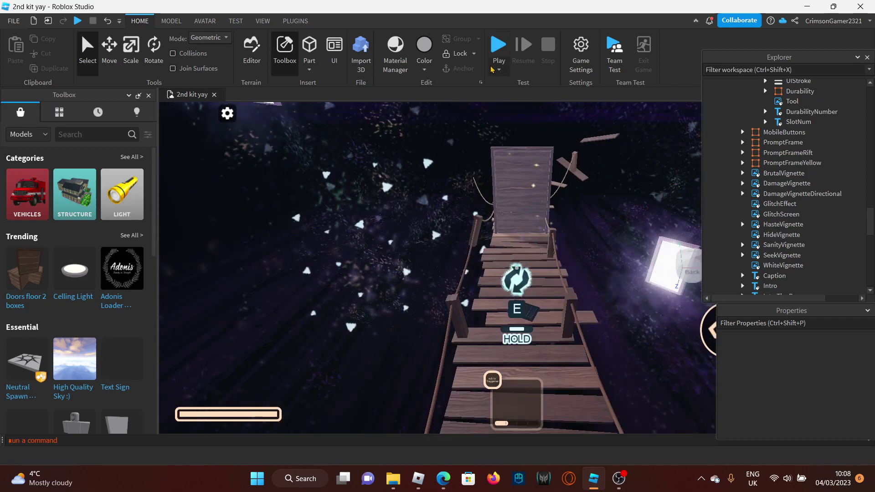
{"action": "left_click", "coordinate": [516, 94]}
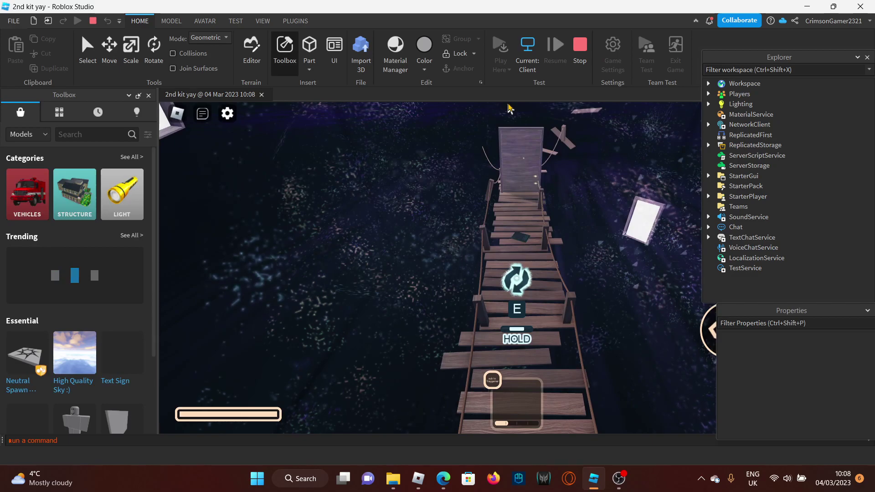
{"action": "scroll", "coordinate": [533, 250], "scroll_direction": "up", "scroll_amount": 5}
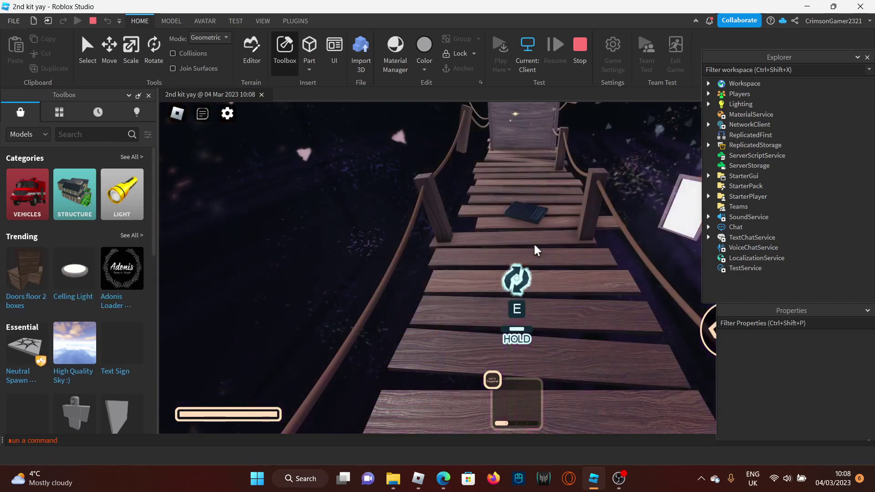
Send the chat message "i think thats it bye guys" in the playtest
{"action": "key", "text": "slash"}
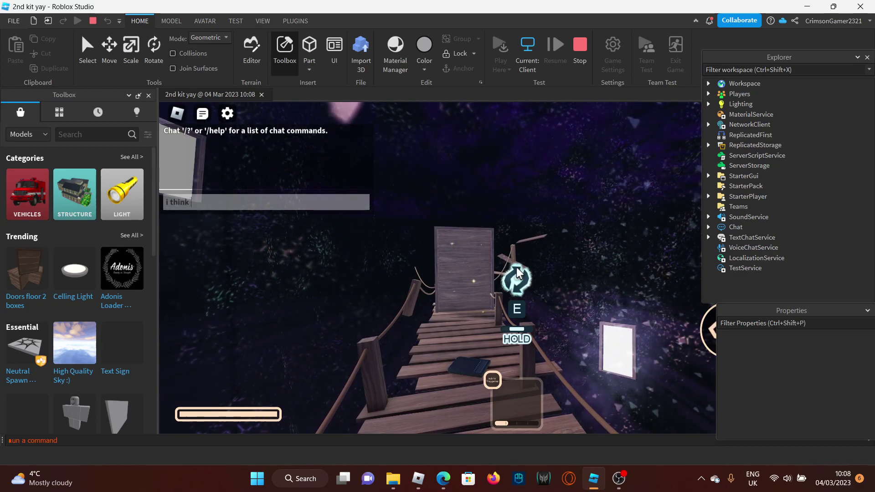
{"action": "type", "text": "it by"}
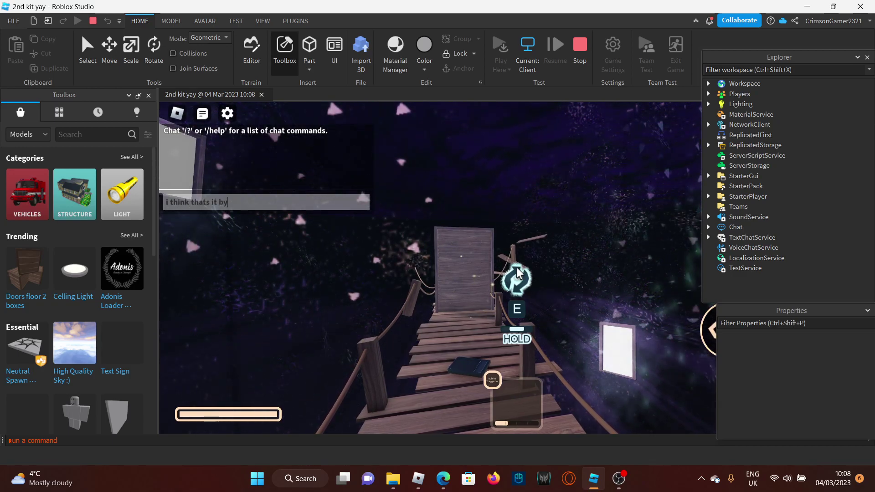
{"action": "type", "text": "e guys"}
{"action": "key", "text": "Return"}
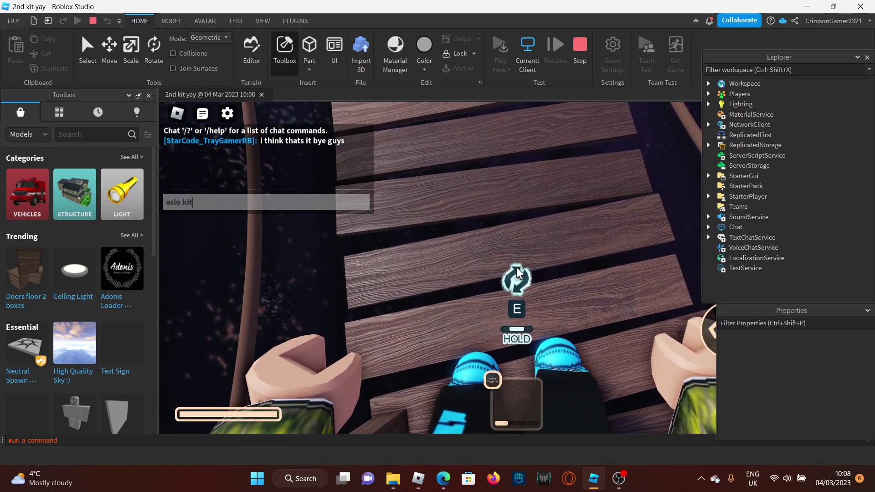
Clear the misspelled chat draft and send the message "also kit coming at 400 subs"
{"action": "key", "text": "BackSpace"}
{"action": "key", "text": "BackSpace"}
{"action": "key", "text": "BackSpace"}
{"action": "key", "text": "BackSpace"}
{"action": "key", "text": "BackSpace"}
{"action": "key", "text": "BackSpace"}
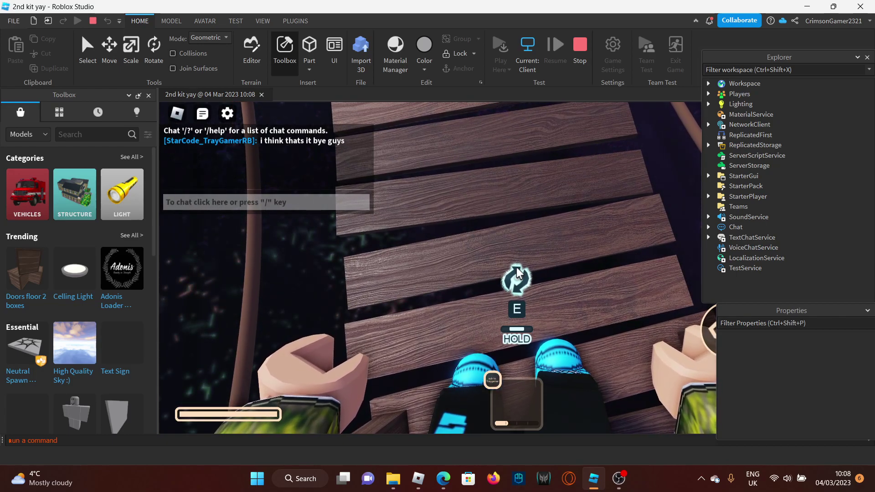
{"action": "key", "text": "s"}
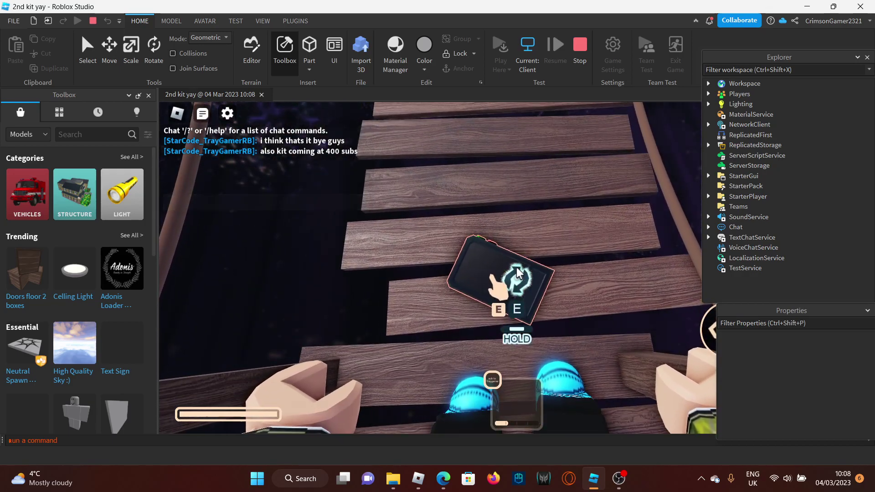
Walk along the bridge toward the wooden door and open the in-game menu
{"action": "key", "text": "w"}
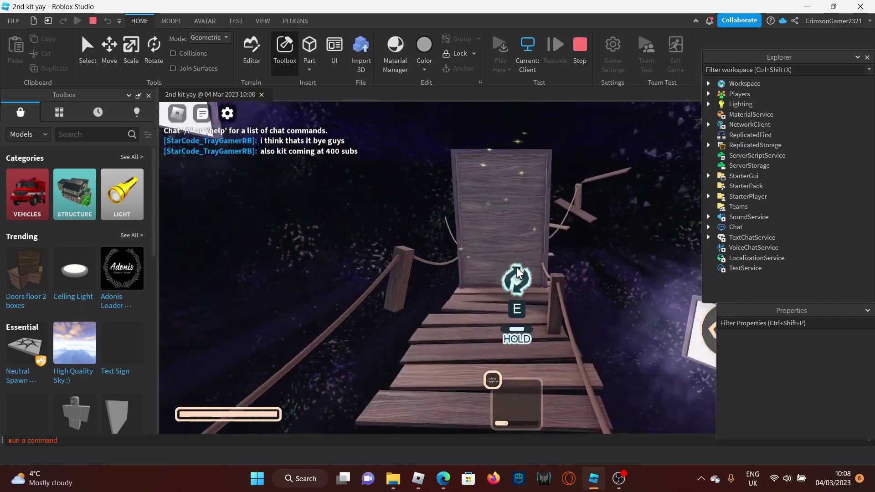
{"action": "key", "text": "Escape"}
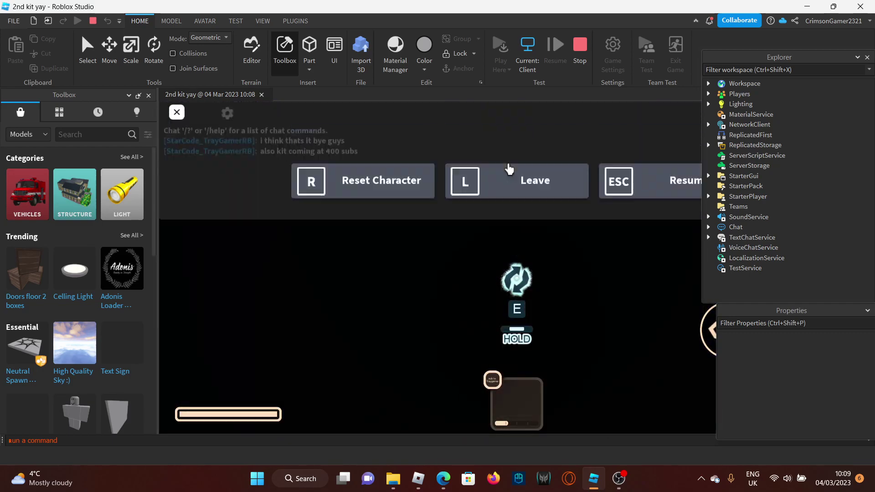